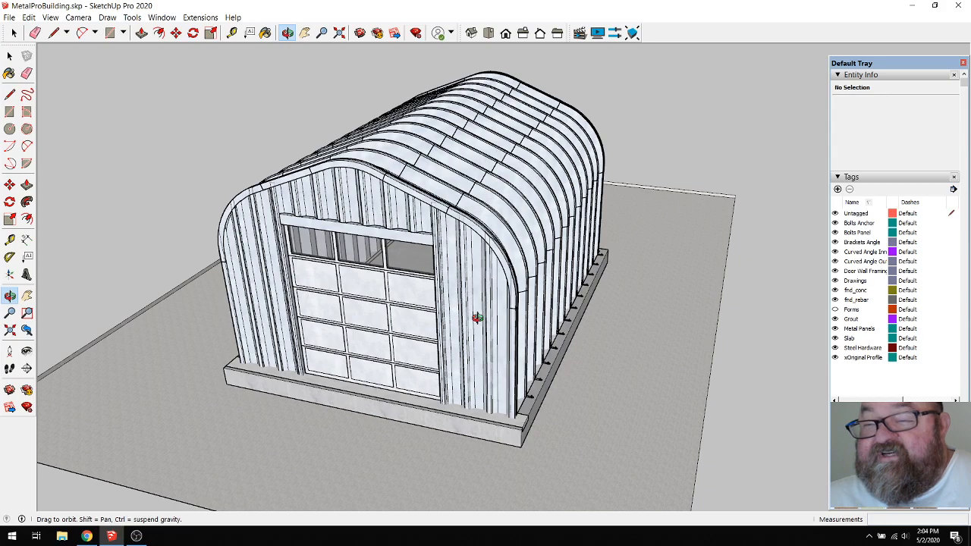
Step: Examine the metal building model's overhead door, ribbed roof panels and concrete foundation from several angles
drag(479, 316, 431, 261)
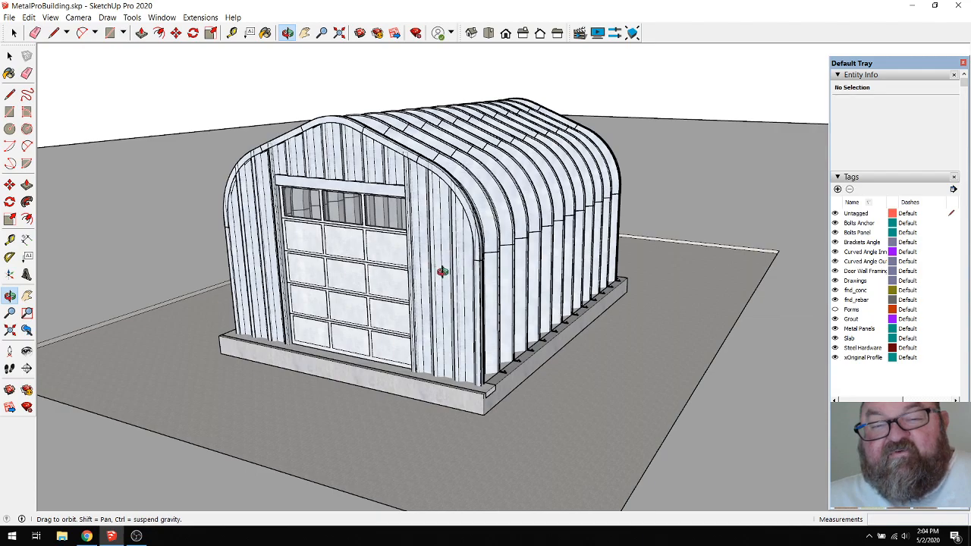
mouse_move(443, 272)
mouse_down()
mouse_move(449, 293)
mouse_move(475, 310)
mouse_move(516, 311)
mouse_move(536, 297)
mouse_move(440, 292)
mouse_move(418, 263)
mouse_move(420, 247)
mouse_up()
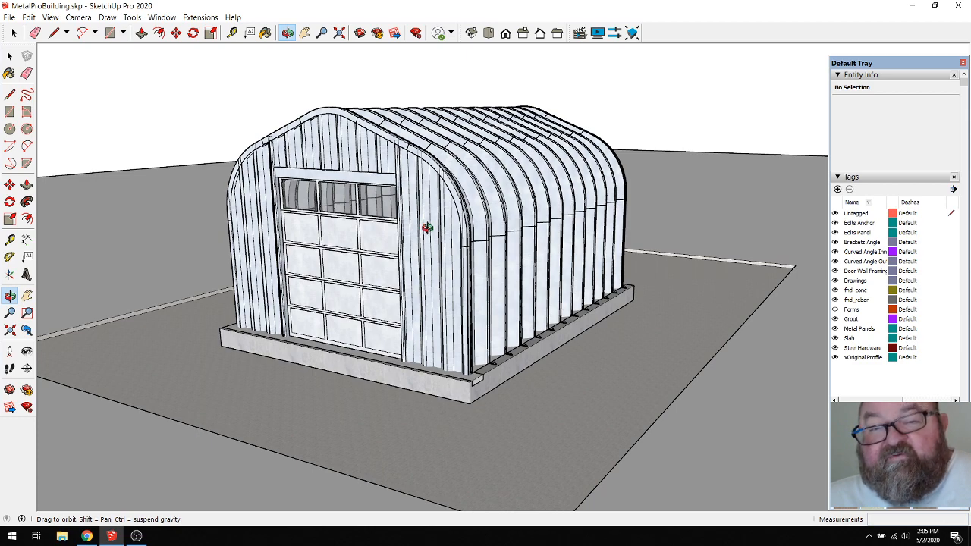
drag(430, 230, 432, 243)
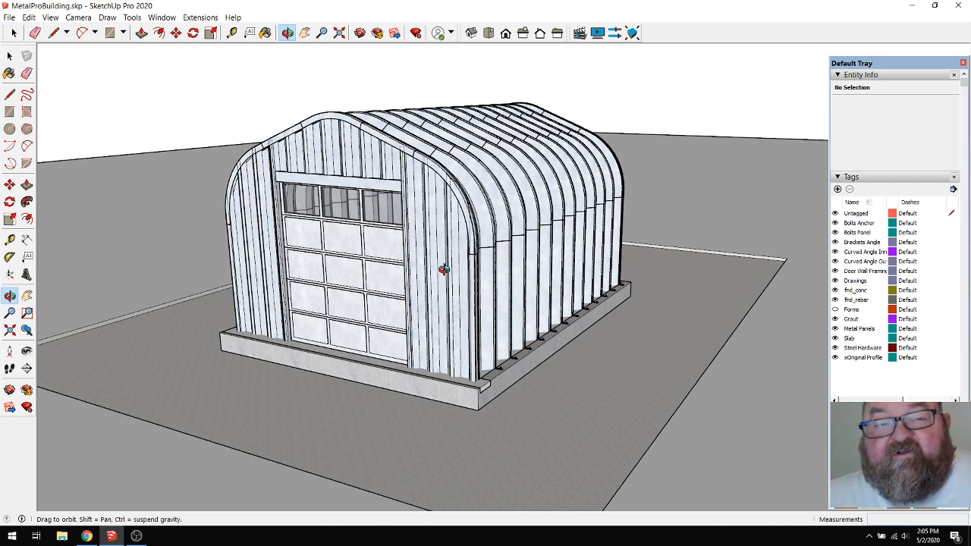
mouse_move(443, 267)
mouse_down()
mouse_move(456, 246)
mouse_move(438, 256)
mouse_move(442, 285)
mouse_move(448, 275)
mouse_up()
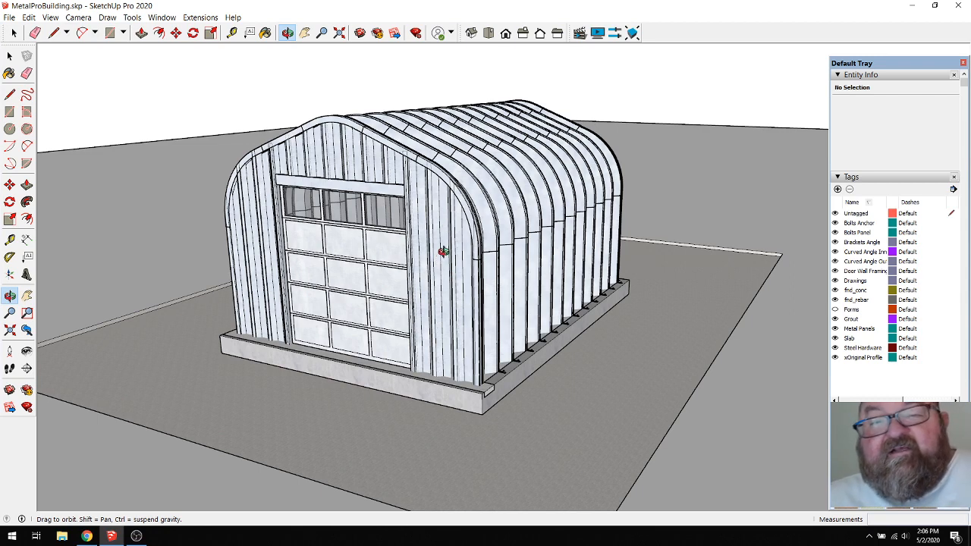
mouse_move(449, 265)
mouse_down()
mouse_move(428, 250)
mouse_move(446, 246)
mouse_up()
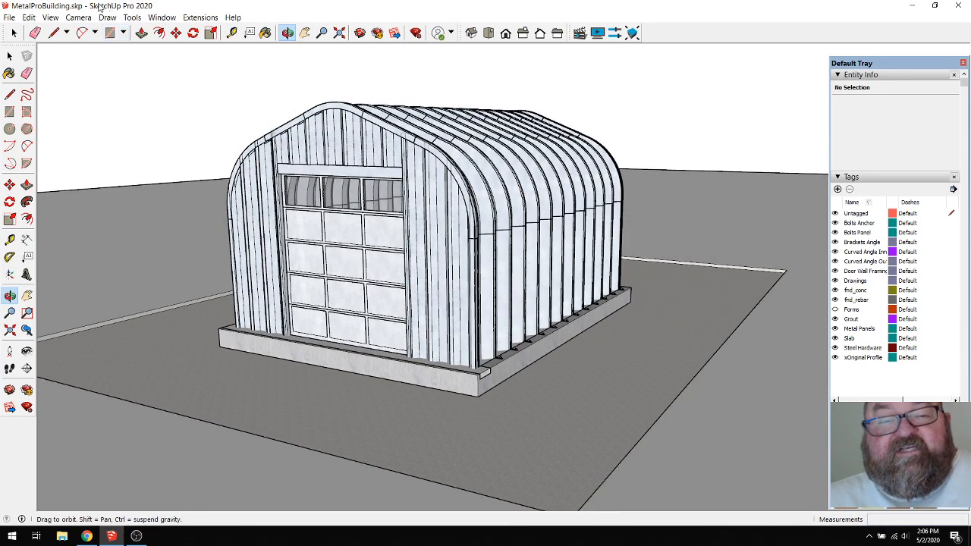
mouse_move(433, 257)
mouse_down()
mouse_move(464, 265)
mouse_move(446, 268)
mouse_up()
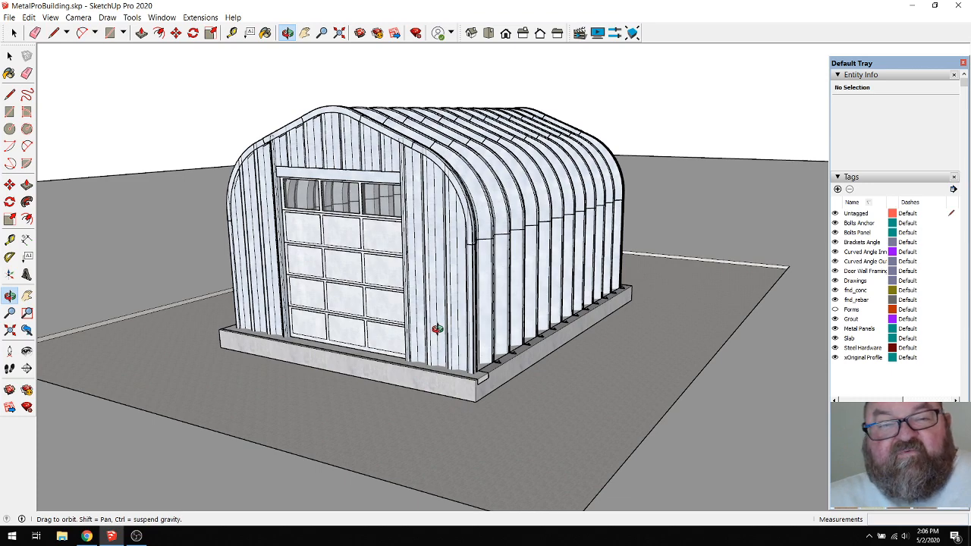
drag(444, 327, 409, 329)
drag(390, 293, 425, 314)
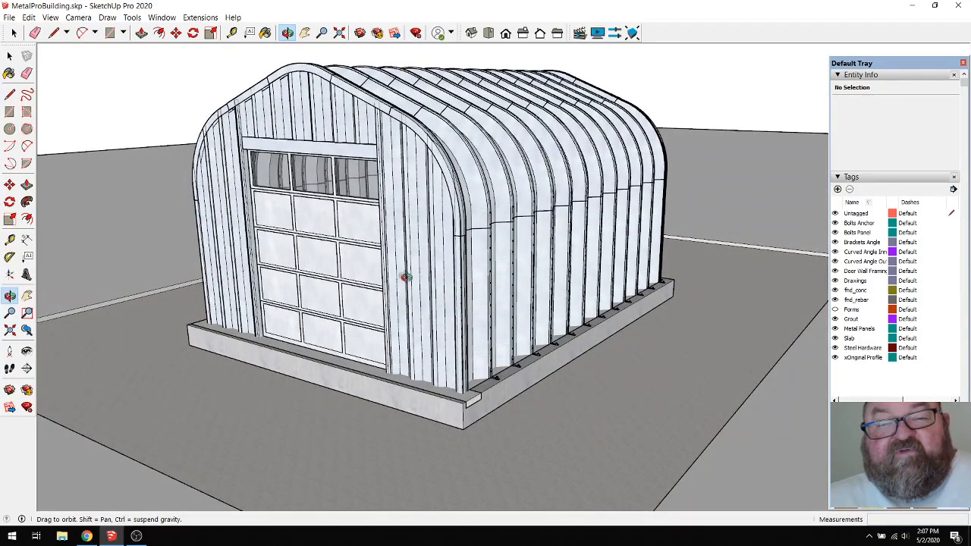
drag(412, 269, 420, 284)
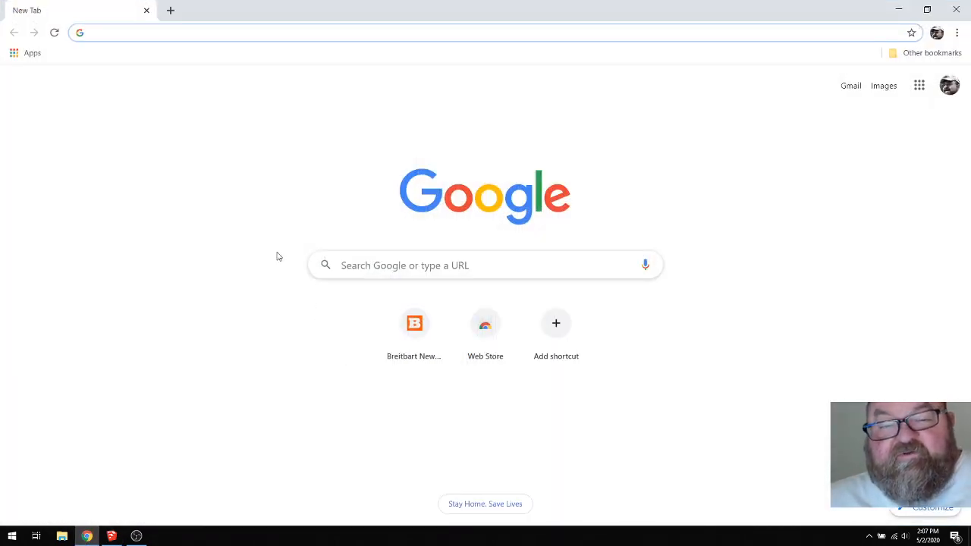
Step: Switch to Chrome and search Google for "sketchup for the web"
click(361, 263)
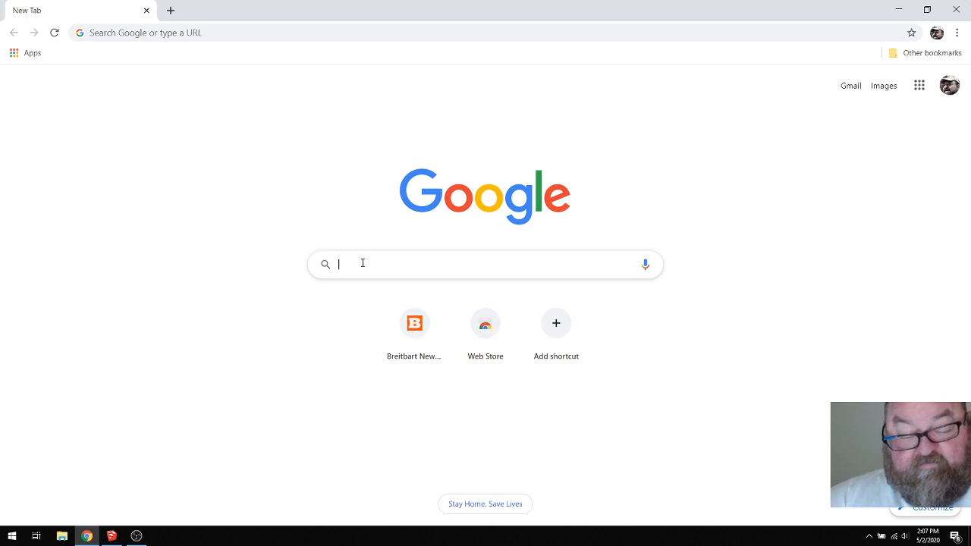
text(sketchu)
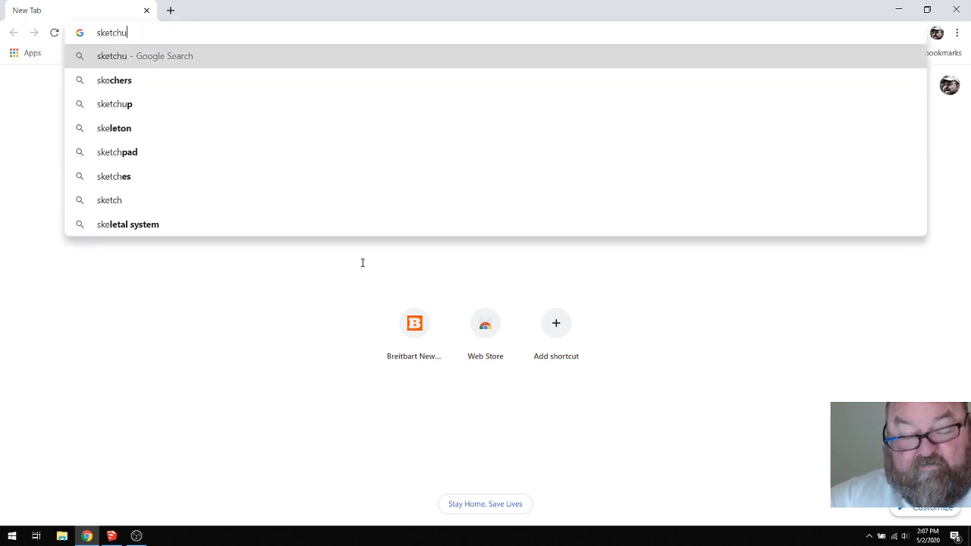
text(p for the w)
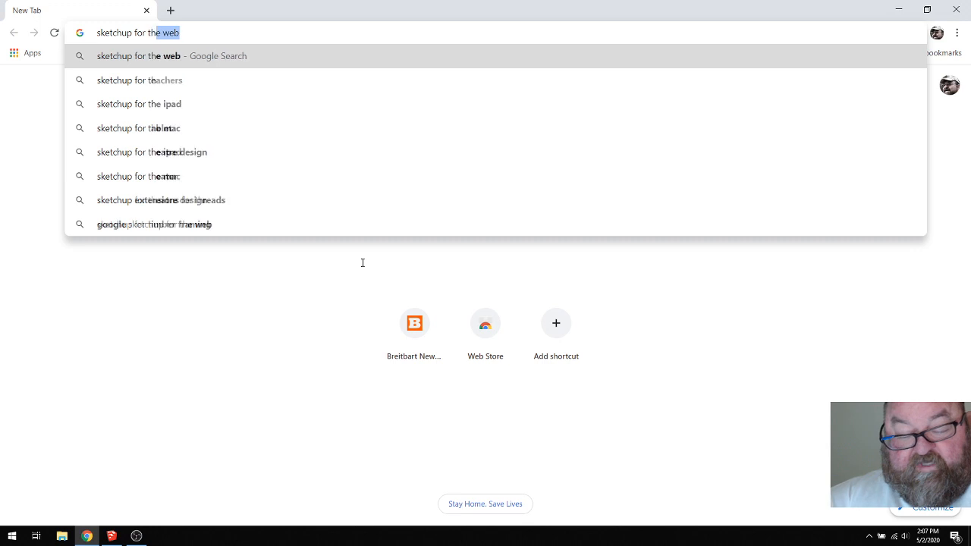
text(eb)
key(Return)
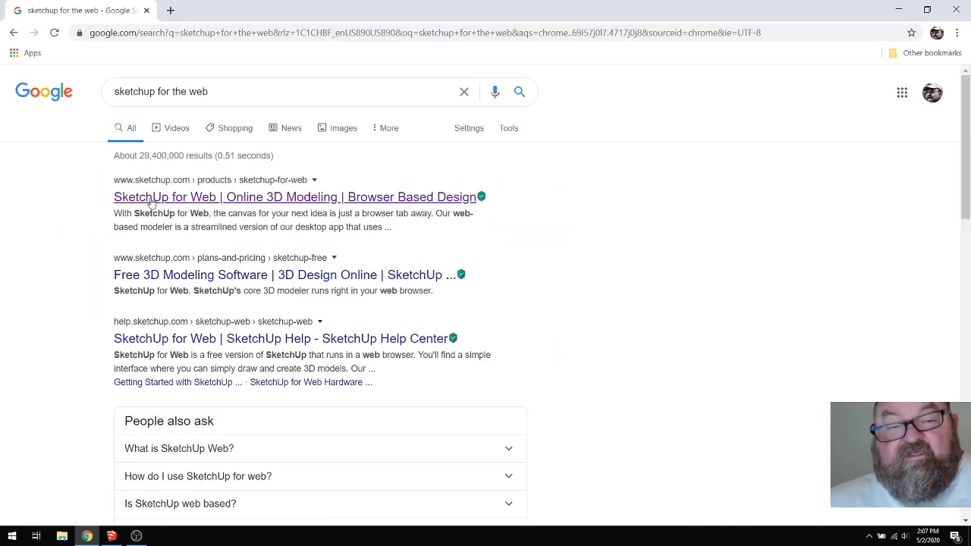
Step: Open the SketchUp for Web product page from the results and start modeling in a new, untitled model
click(150, 197)
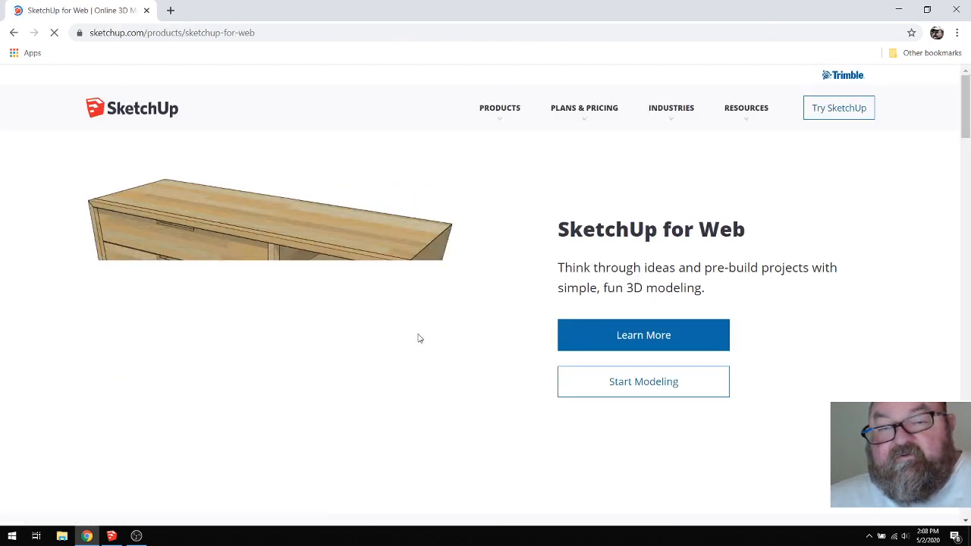
click(671, 383)
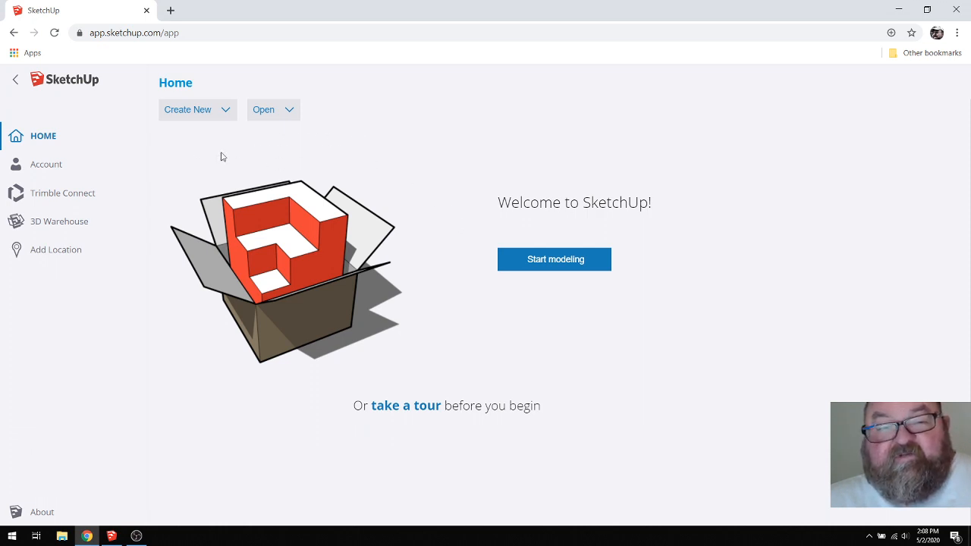
click(568, 260)
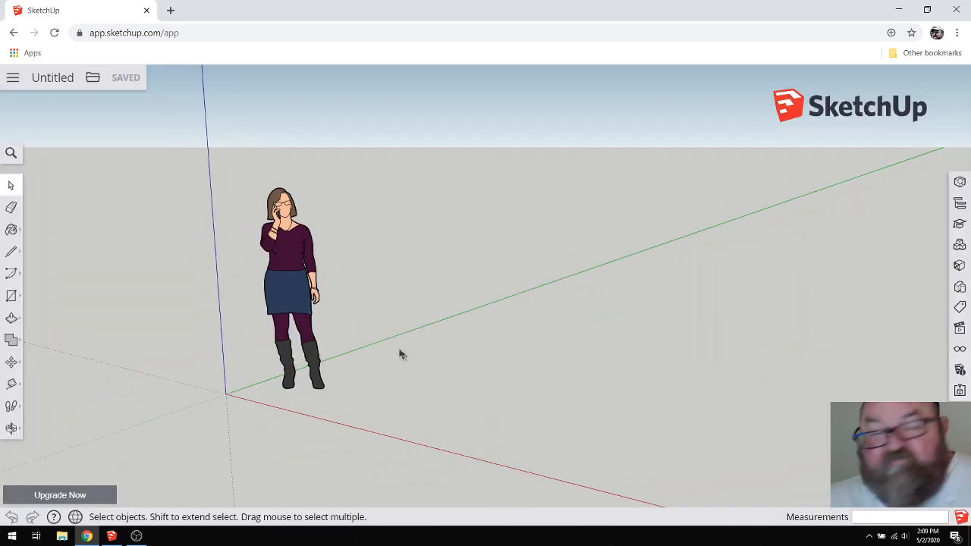
Step: Zoom and orbit around the standing figure and the axes to view the empty model from different distances and angles
scroll(402, 349, up, 4)
scroll(394, 340, down, 4)
scroll(403, 334, up, 5)
scroll(400, 331, down, 3)
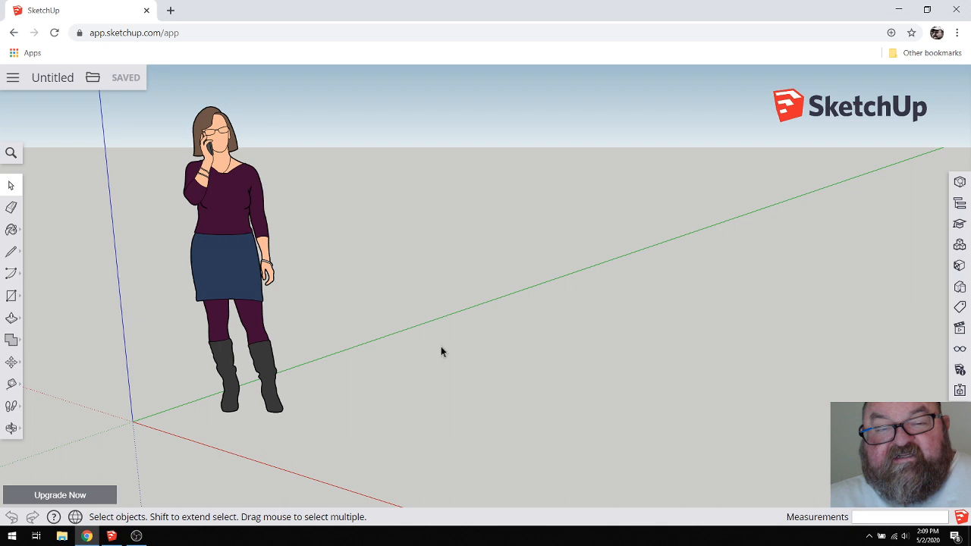
scroll(441, 351, down, 1)
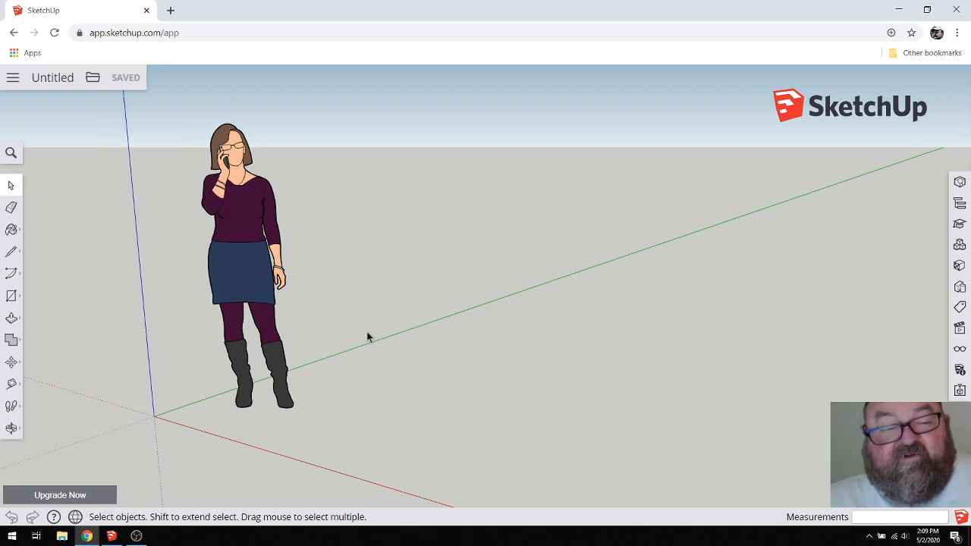
click(10, 430)
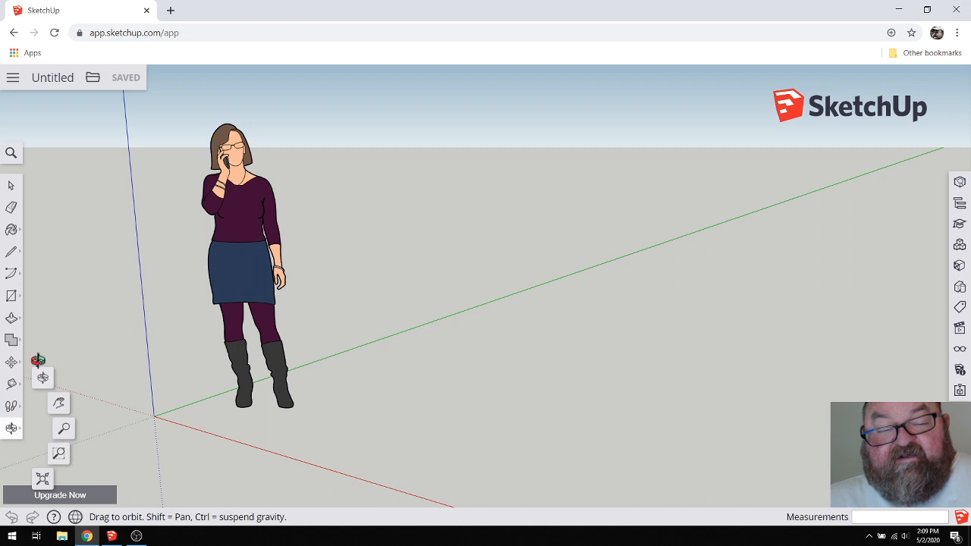
drag(310, 321, 393, 417)
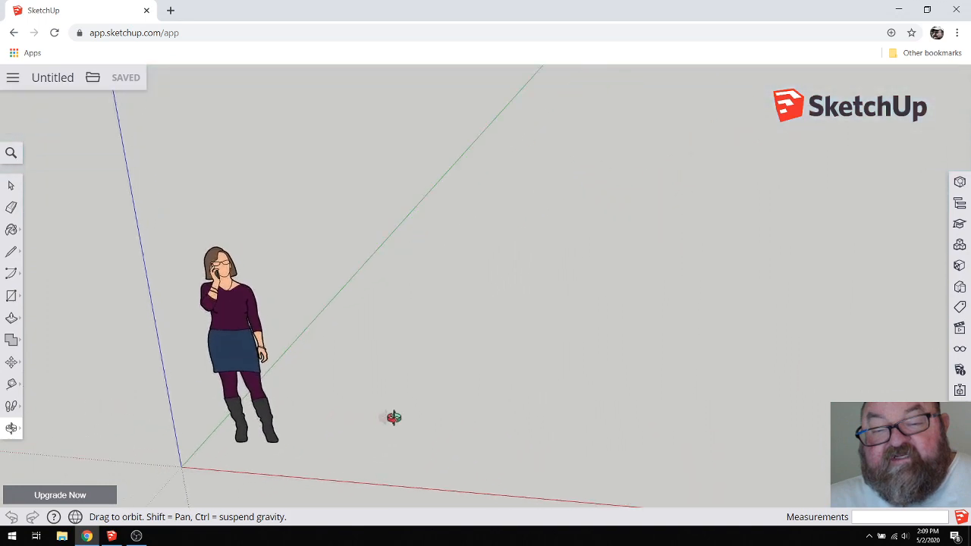
scroll(314, 433, up, 8)
scroll(310, 410, down, 5)
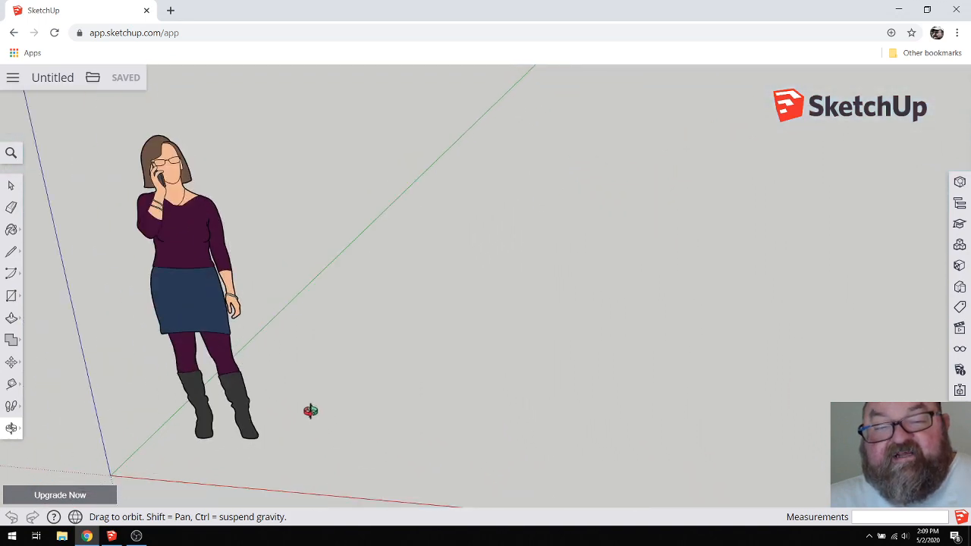
scroll(311, 409, down, 3)
drag(337, 415, 325, 399)
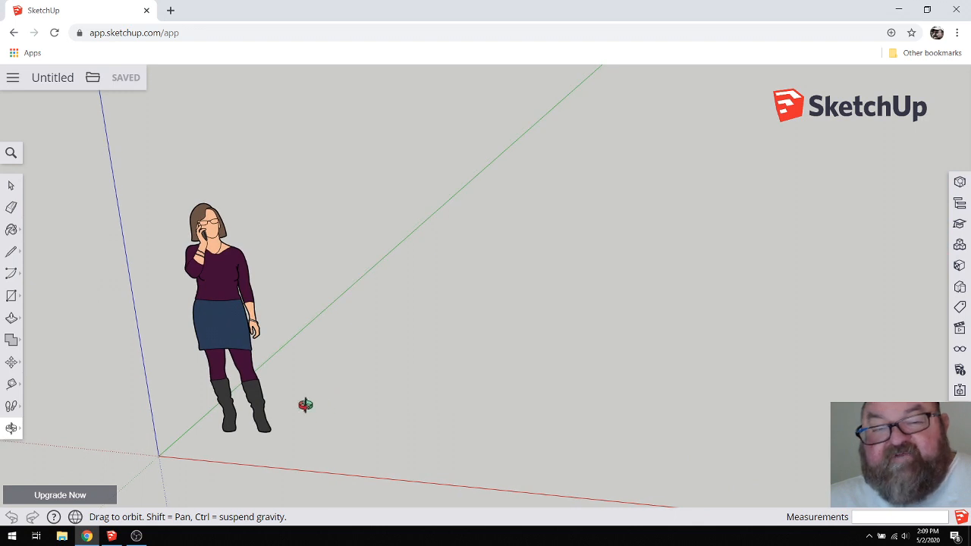
scroll(310, 410, up, 3)
scroll(402, 418, down, 3)
drag(312, 385, 329, 395)
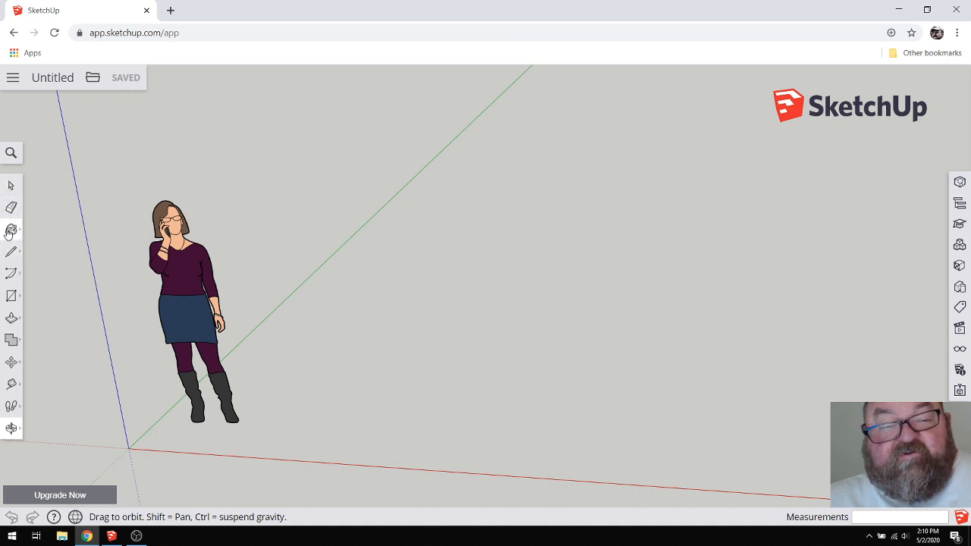
Step: Draw a line parallel to the green axis beside the figure and extend it by about 1' 3 1/2" in the same direction
click(10, 255)
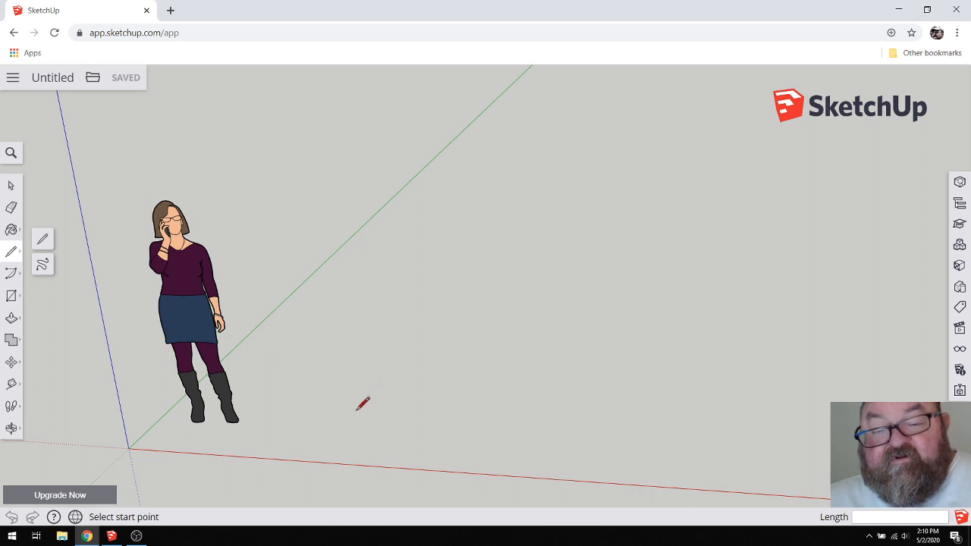
scroll(186, 415, down, 3)
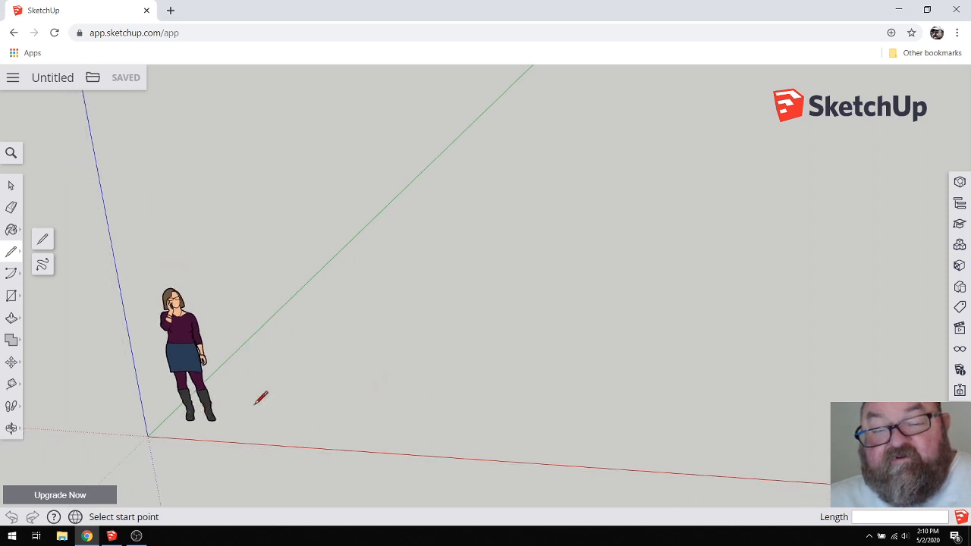
click(285, 417)
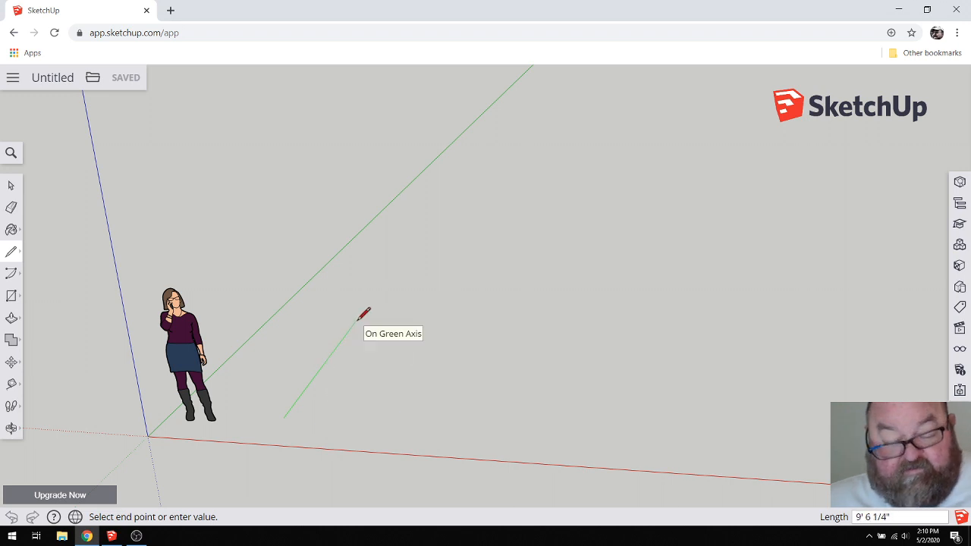
key(Return)
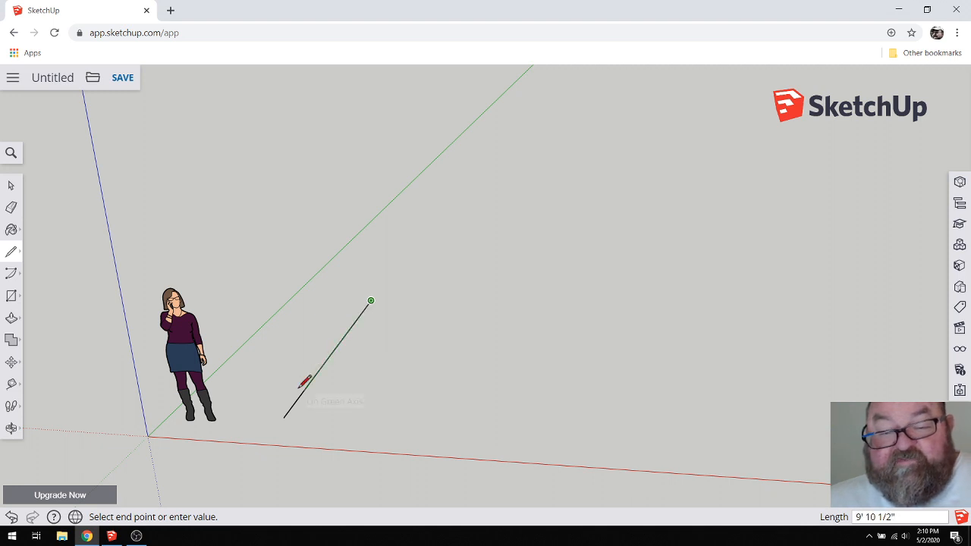
scroll(286, 417, up, 2)
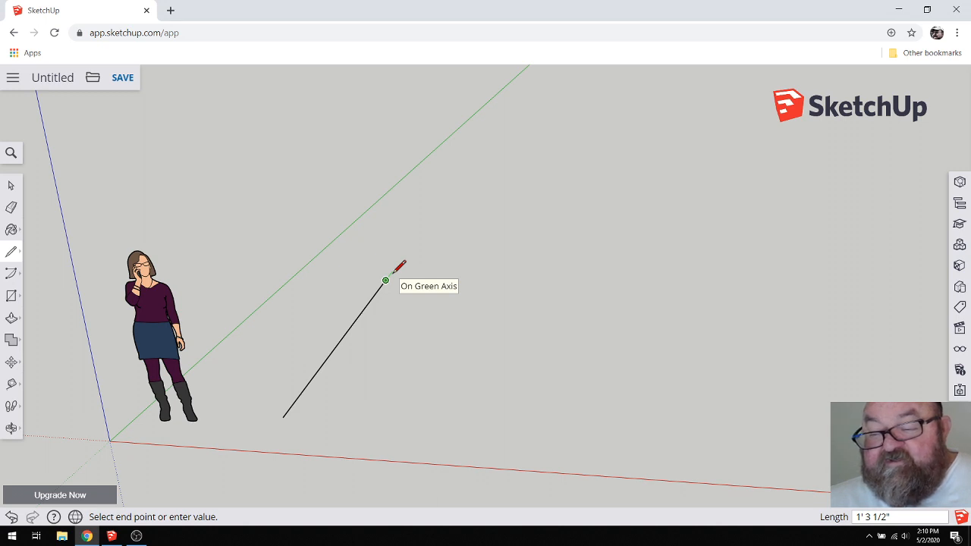
click(392, 272)
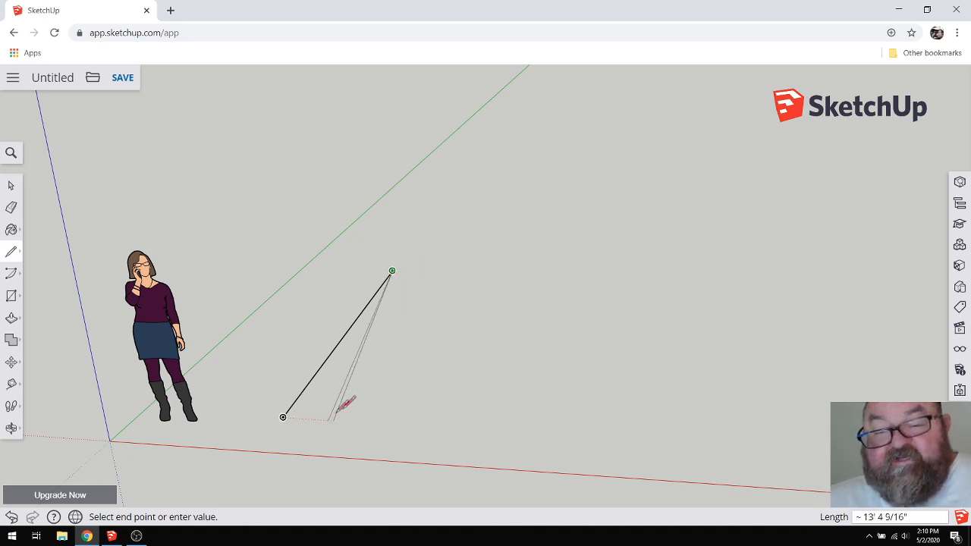
key(Escape)
Step: Draw a second line 12' long parallel to the green axis, starting on the side of the first line away from the figure
click(334, 419)
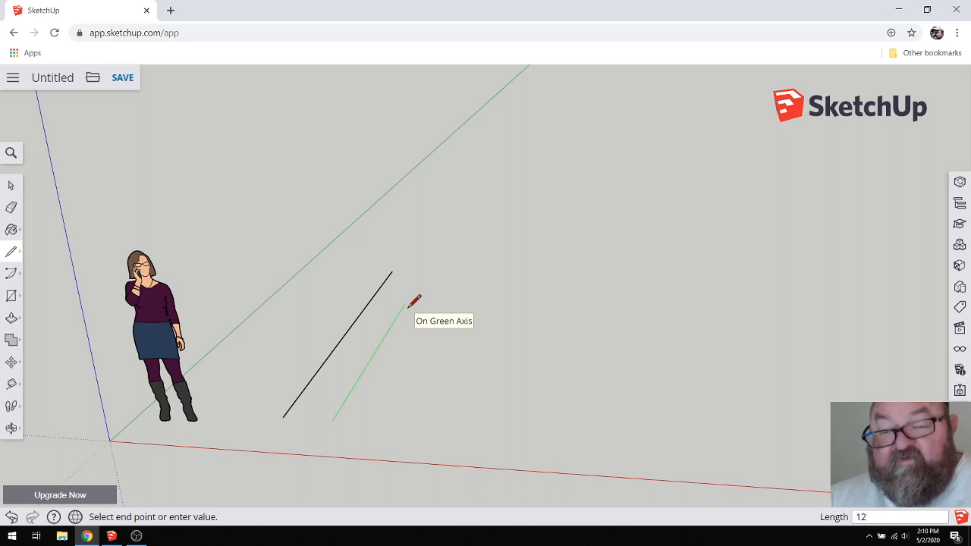
key(Return)
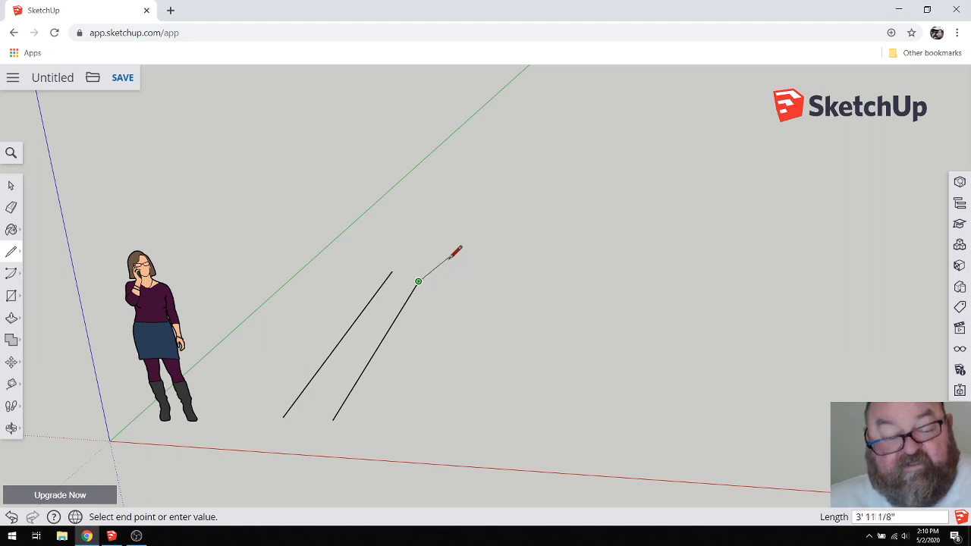
key(Escape)
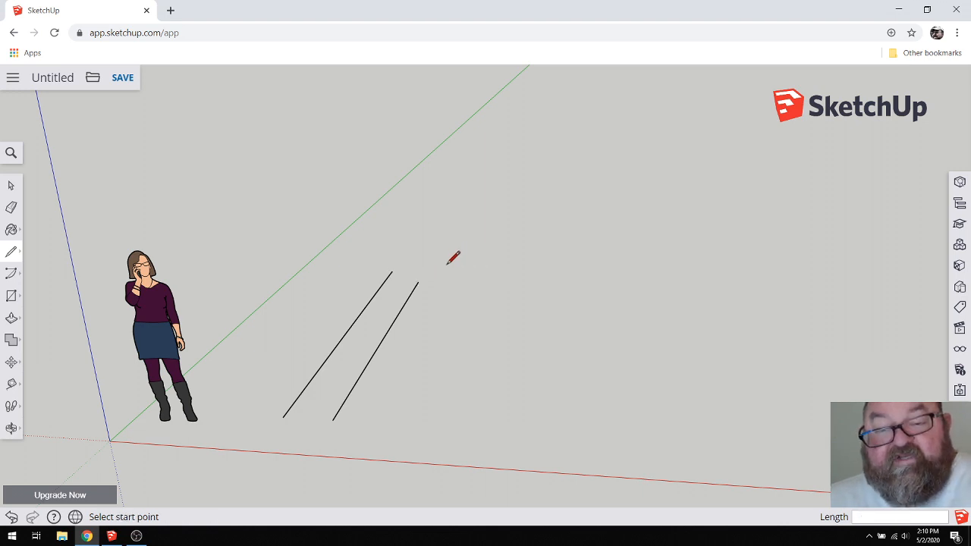
Step: Erase the line nearer the figure
click(13, 211)
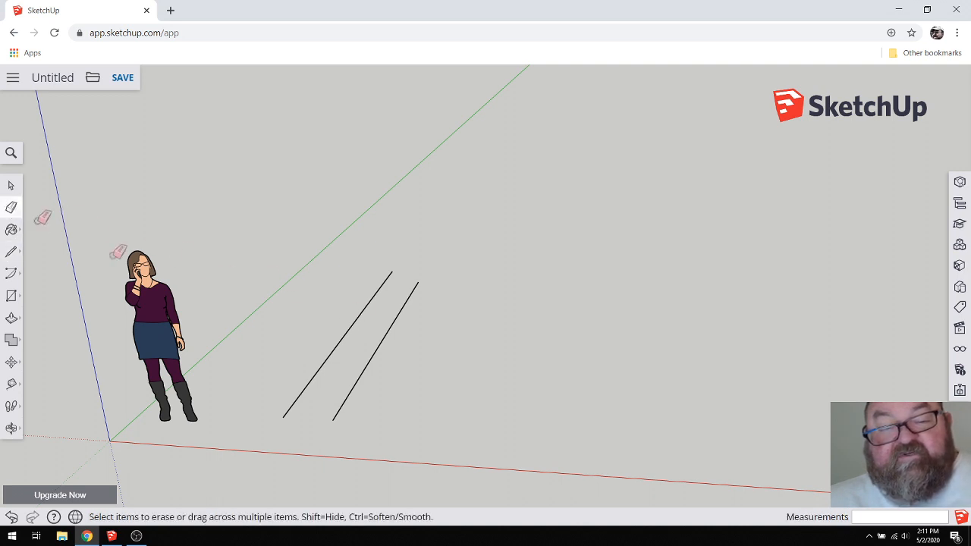
click(355, 325)
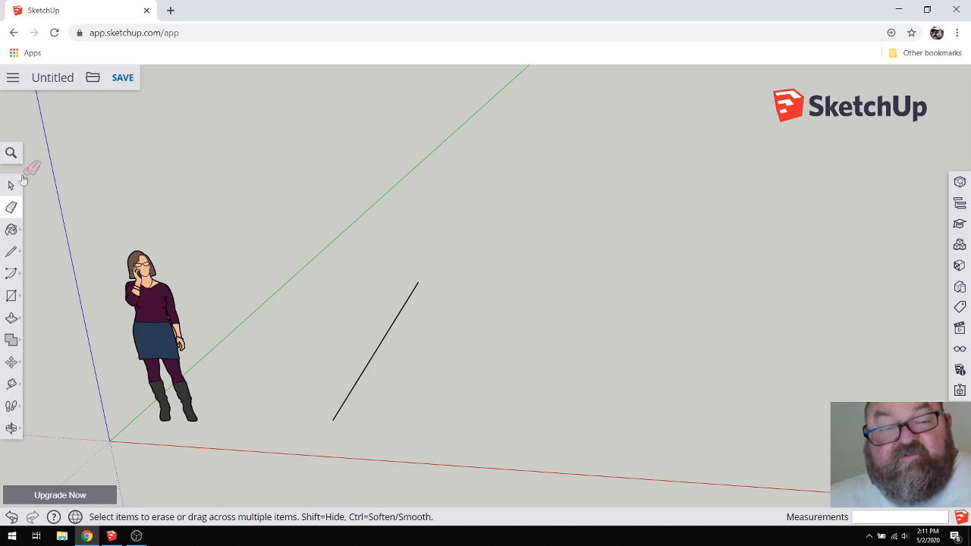
Step: Draw a 12' line parallel to the red axis, starting from the near end of the existing line
click(12, 255)
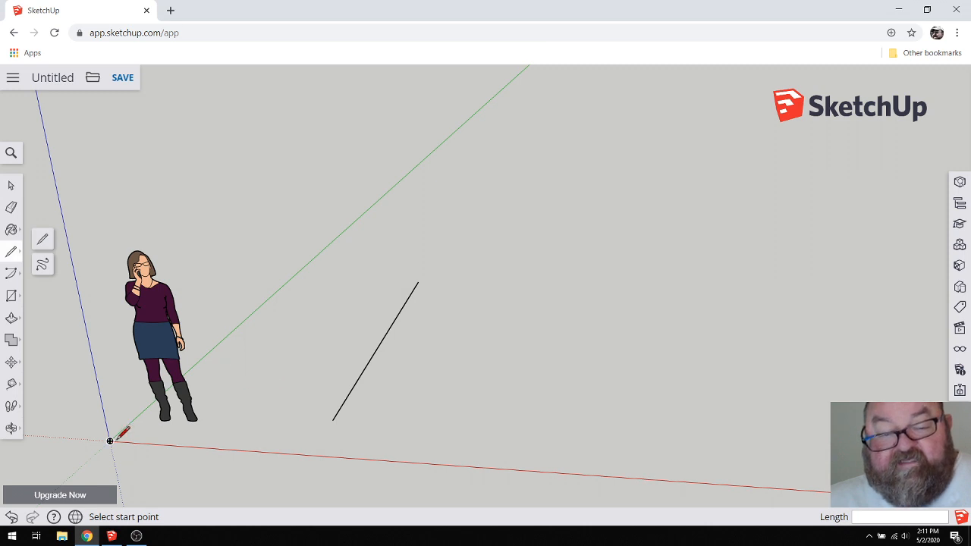
click(332, 420)
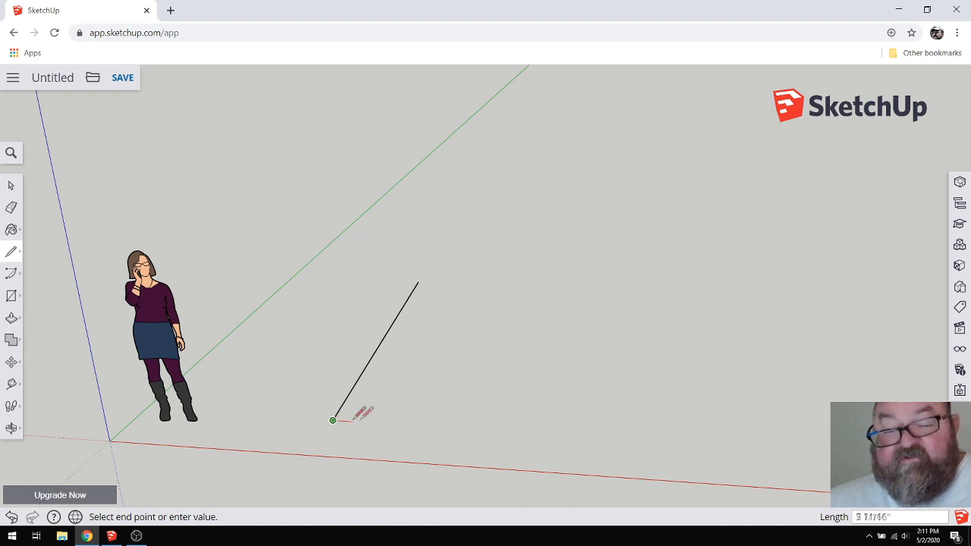
key(Escape)
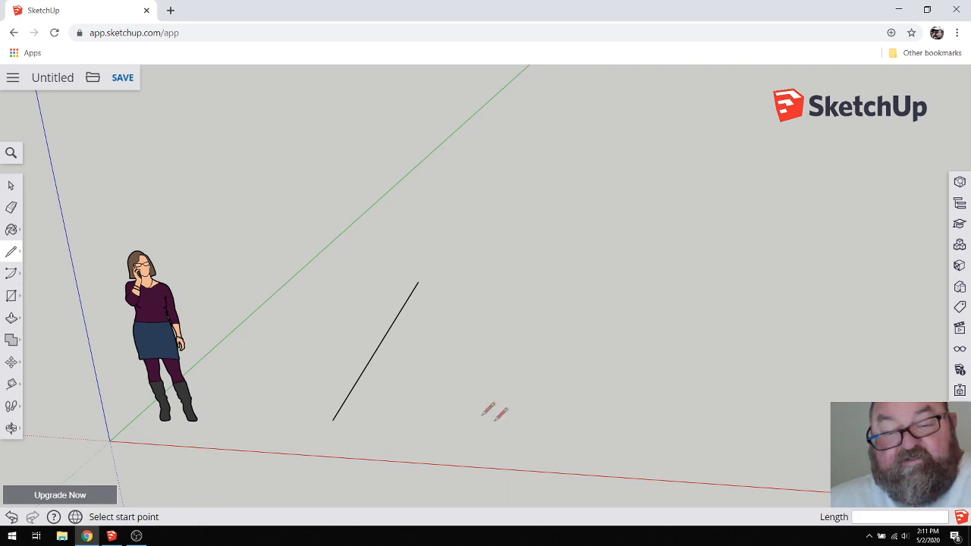
click(333, 420)
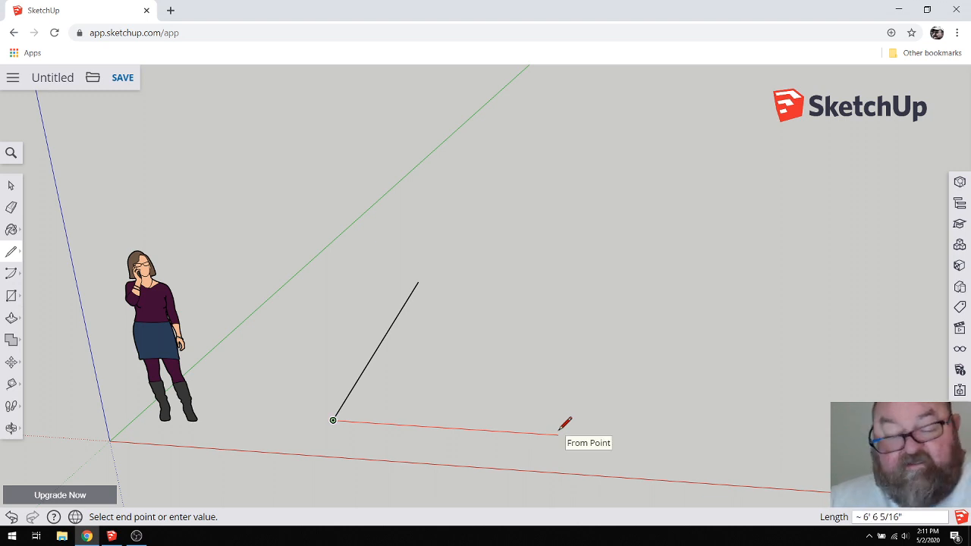
key(Return)
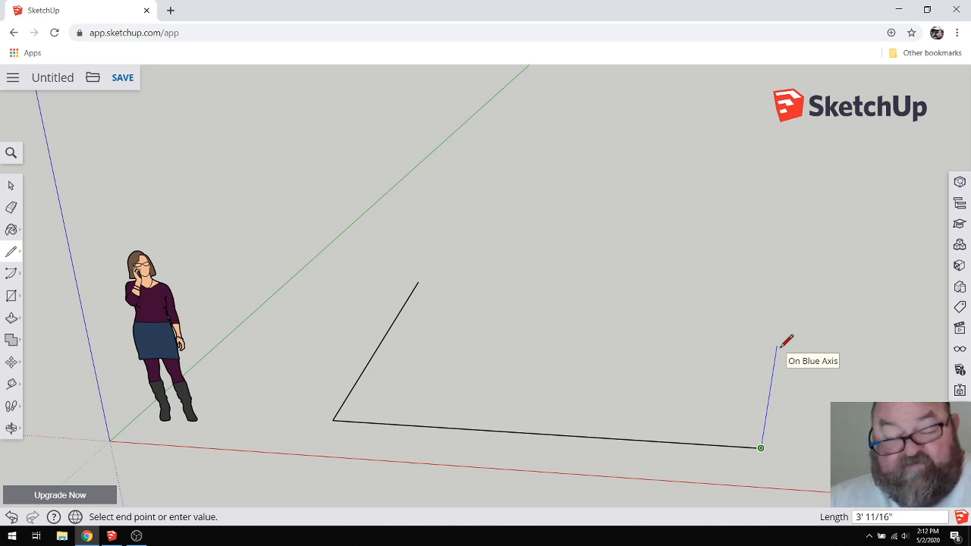
Step: Draw a vertical line along the blue axis from the far end of the red-axis line, and erase it
key(Return)
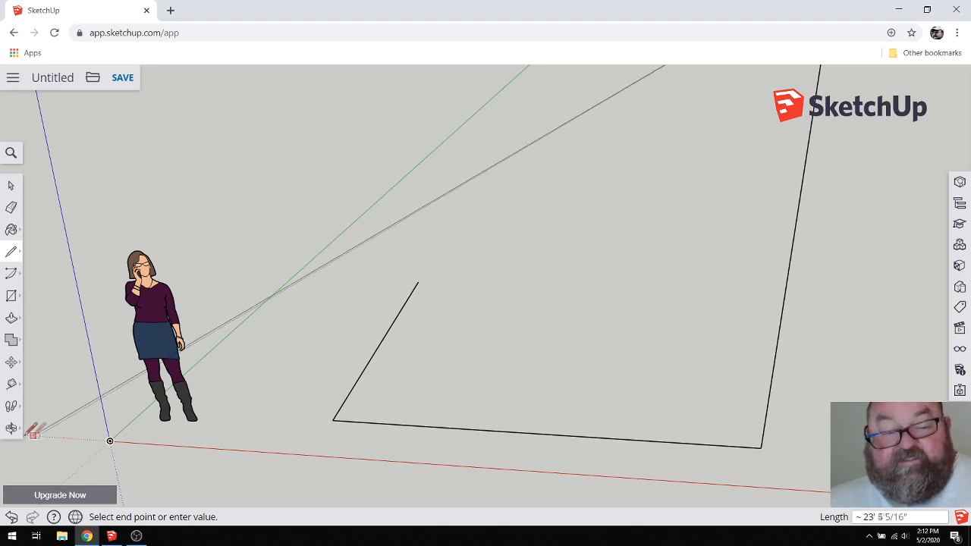
click(11, 429)
drag(706, 369, 539, 446)
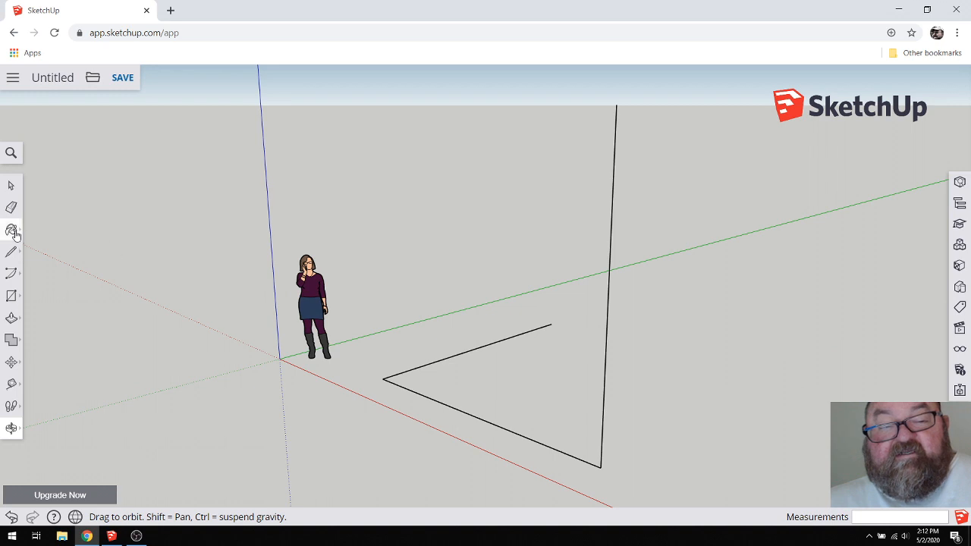
click(11, 207)
click(606, 348)
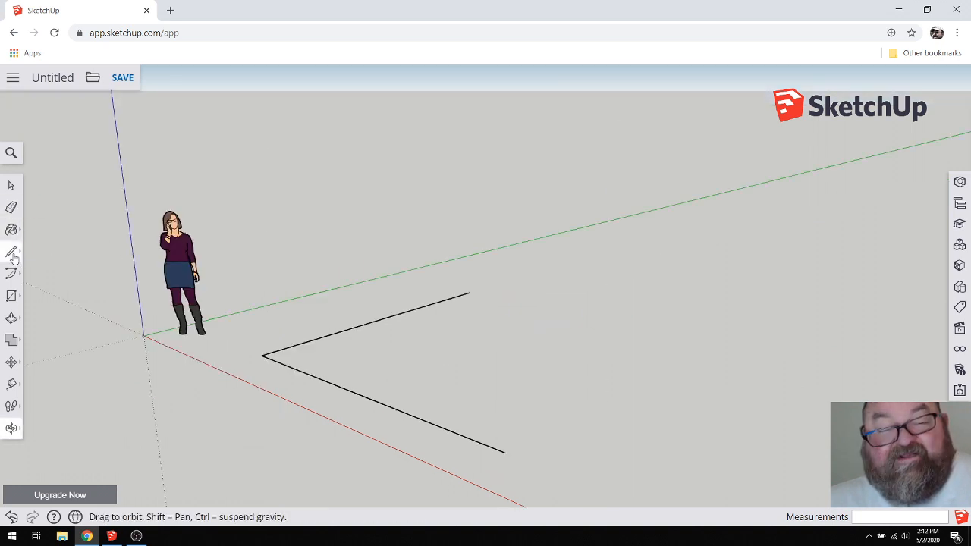
Step: Draw a line of length 12 parallel to the green axis from the open end of the red-axis line, and undo it
click(12, 255)
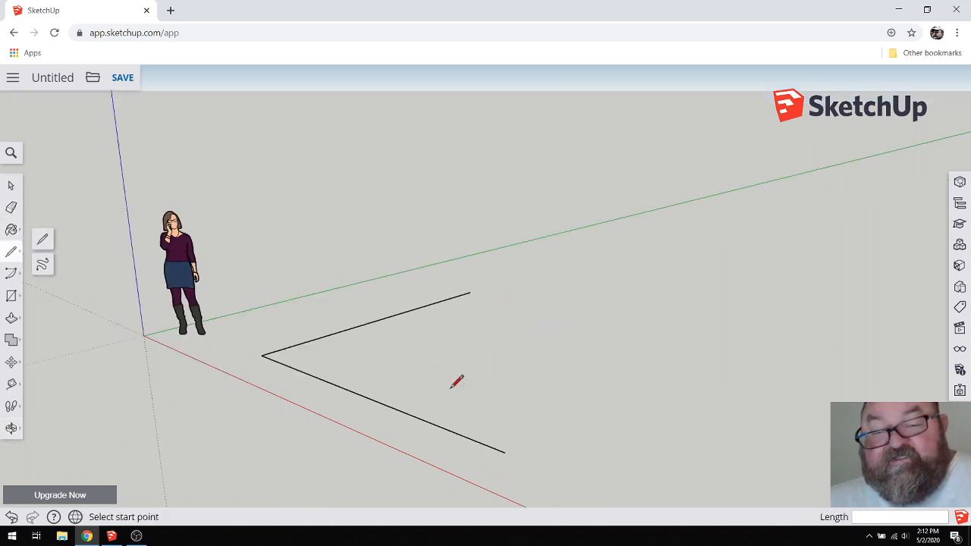
click(505, 452)
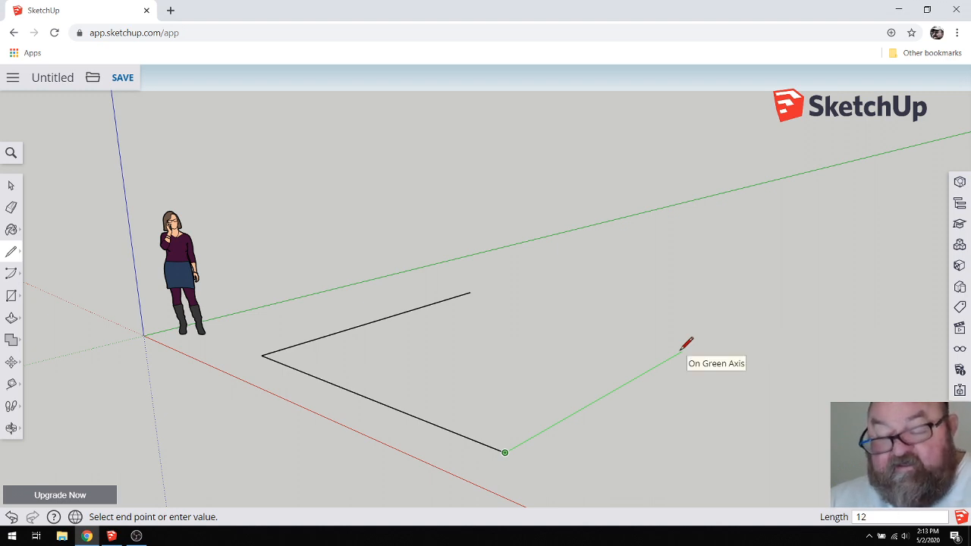
key(Return)
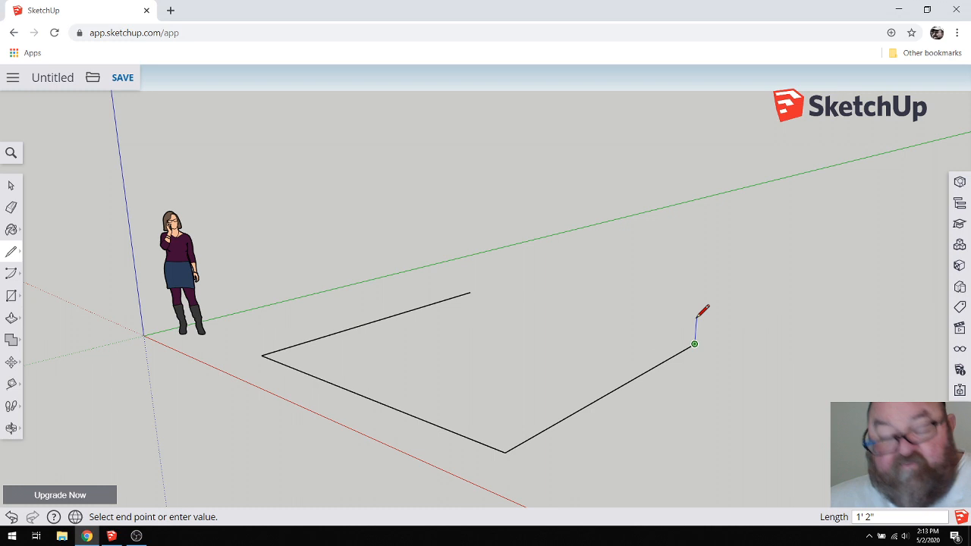
key(ctrl+z)
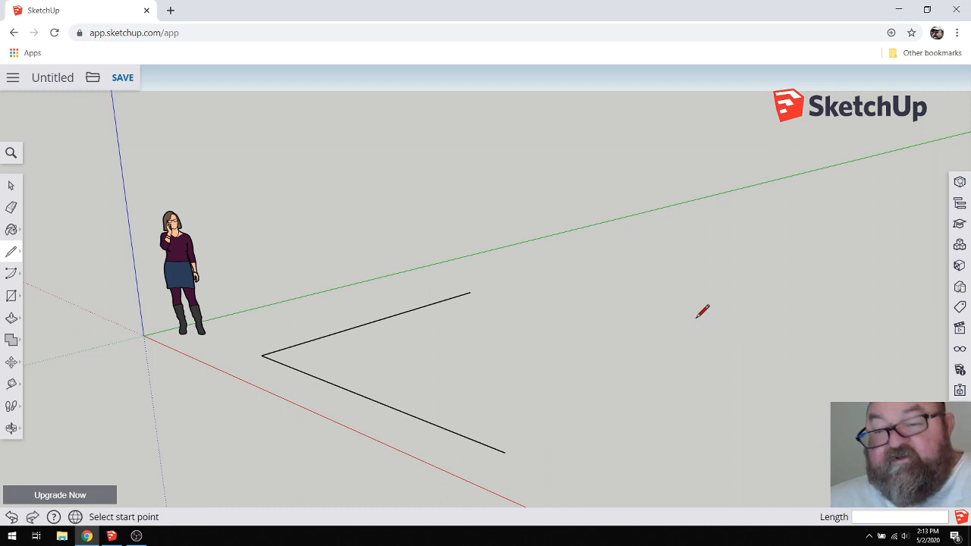
Step: Draw the third side along the green axis, aligned with the first line's far end, and close the 12' square at that endpoint
click(505, 452)
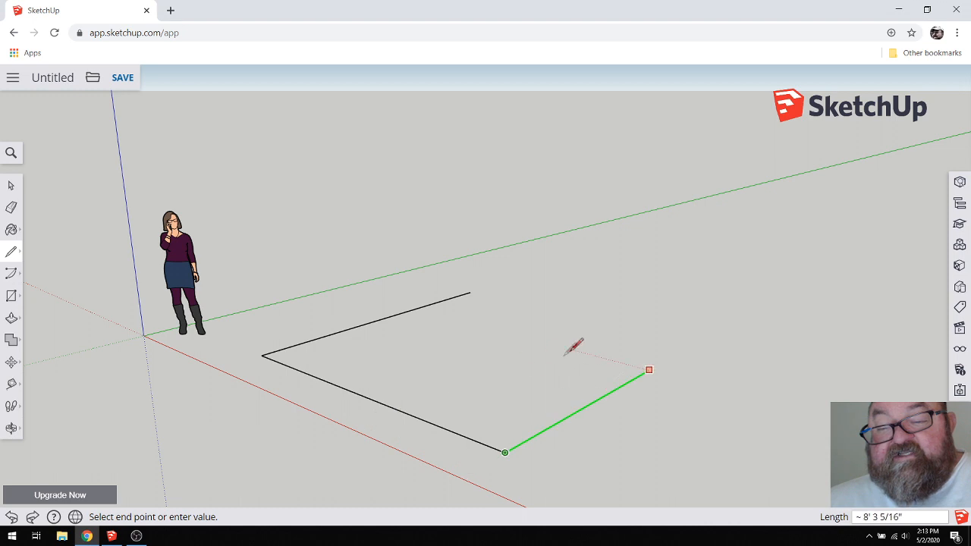
click(471, 290)
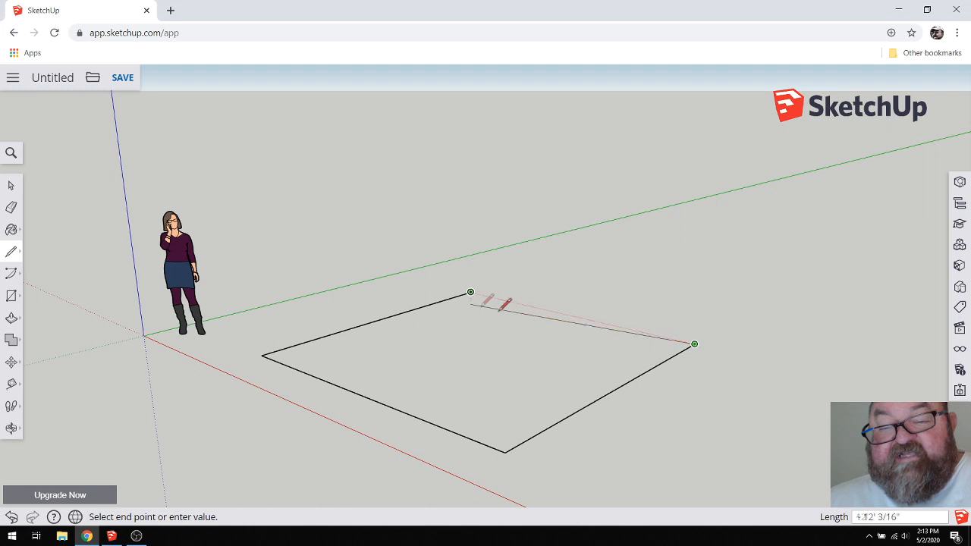
click(471, 291)
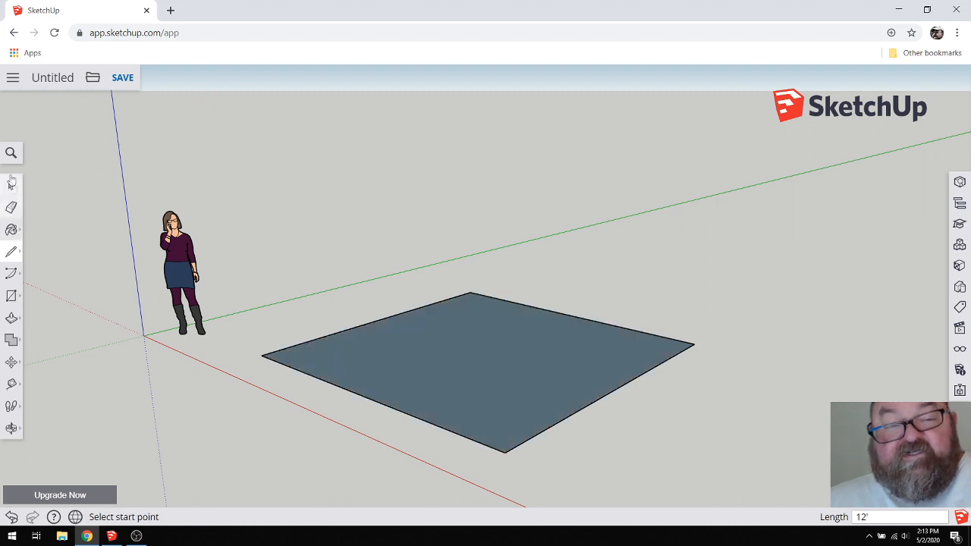
Step: Reverse the square's face so that its white front side points upward, and deselect it
click(12, 430)
drag(329, 339, 541, 483)
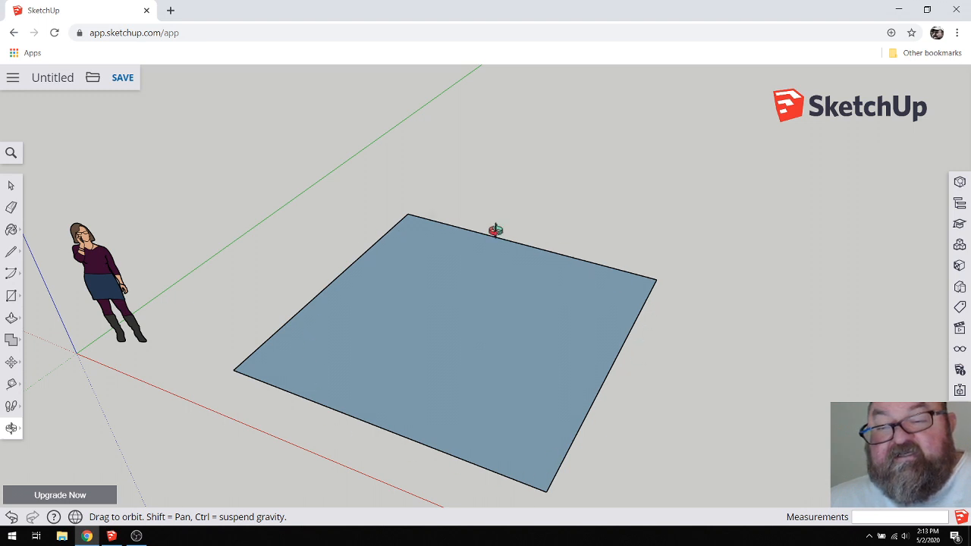
drag(461, 327, 451, 352)
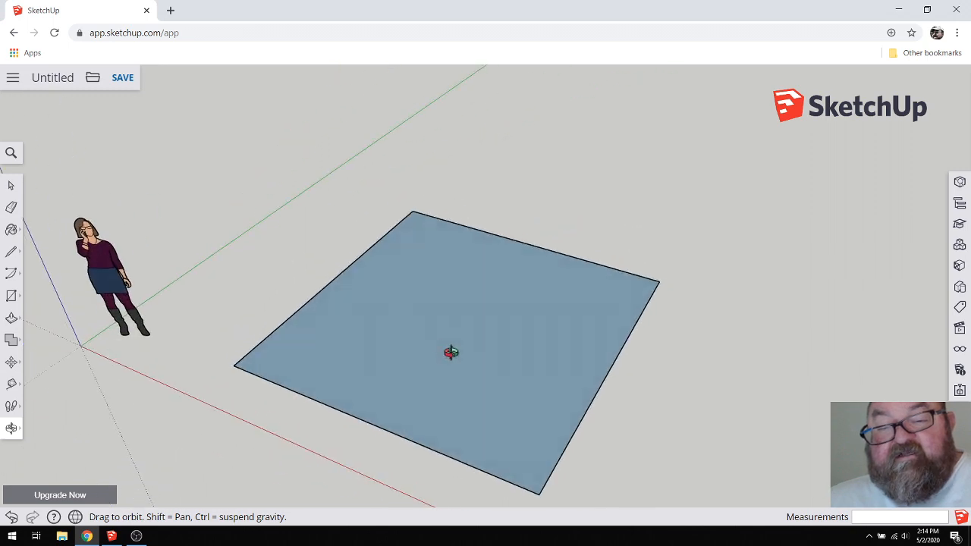
click(10, 185)
click(448, 303)
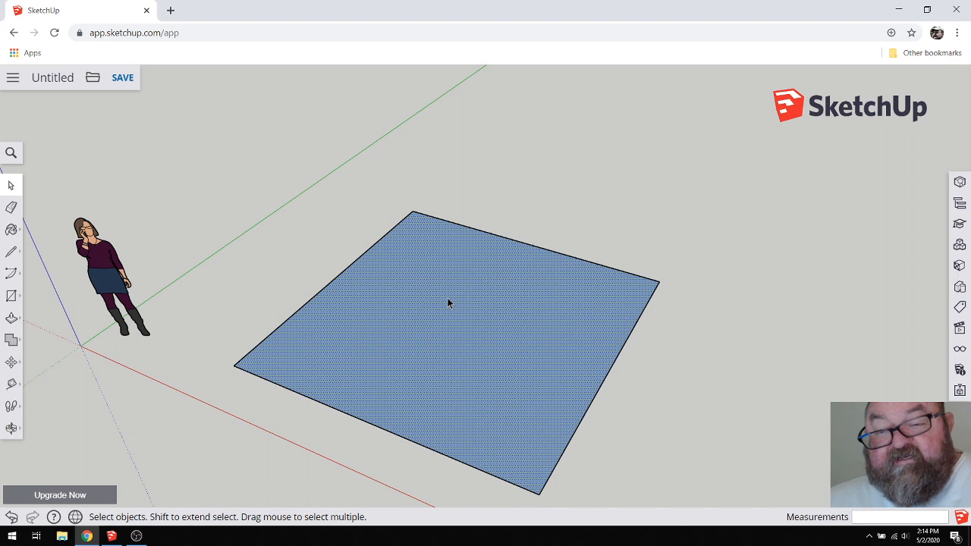
right_click(409, 296)
click(453, 464)
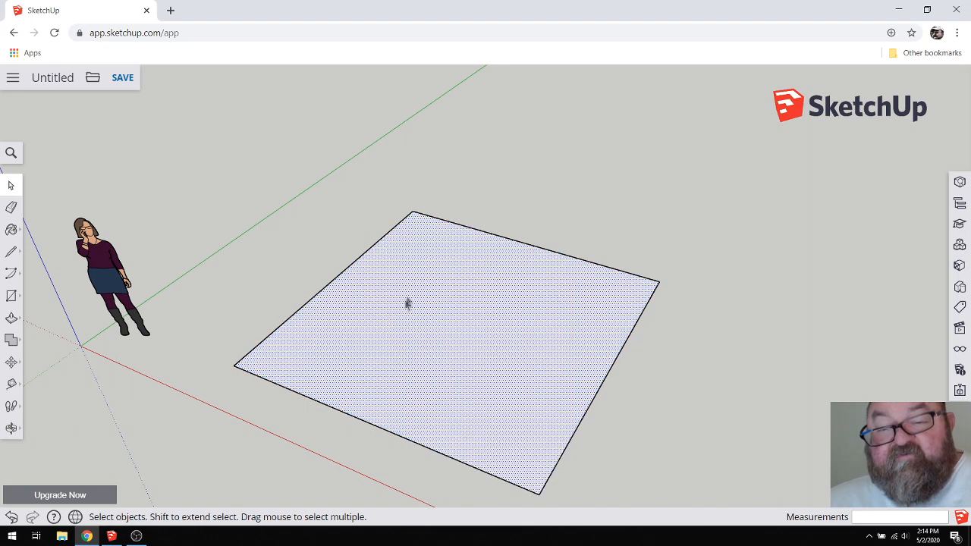
click(327, 242)
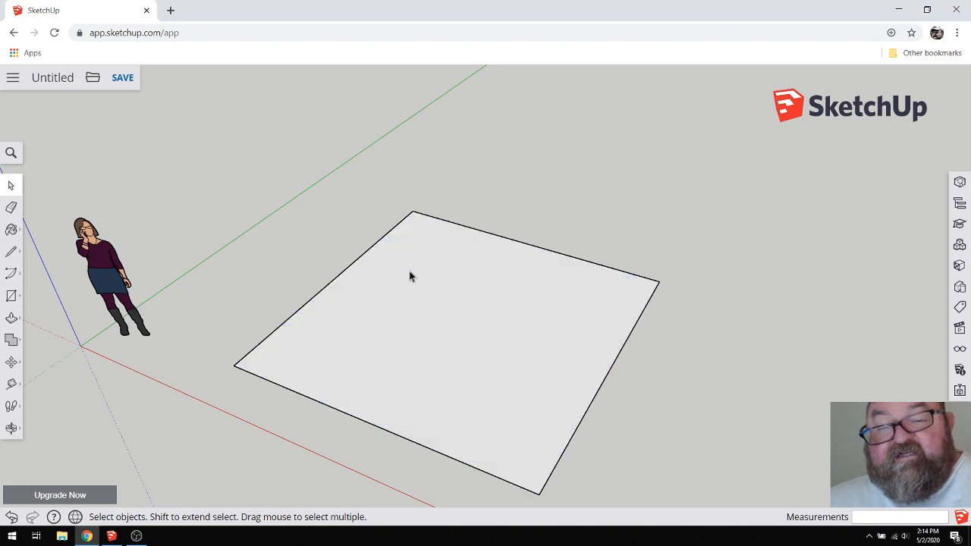
Step: Try to pull the square up into a box with Push/Pull, about 9' high
click(11, 428)
drag(401, 384, 331, 312)
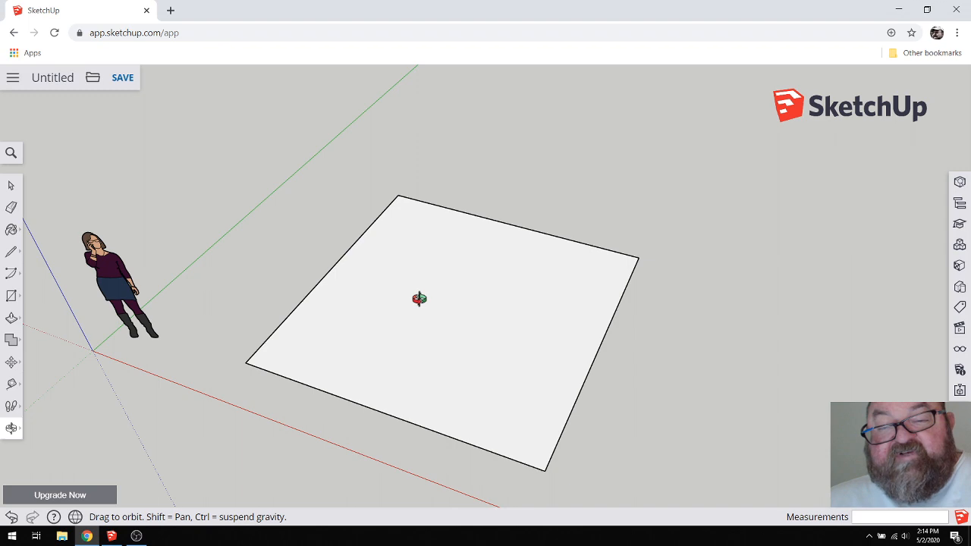
drag(469, 383, 427, 301)
drag(442, 269, 422, 377)
drag(390, 344, 409, 301)
scroll(436, 297, down, 1)
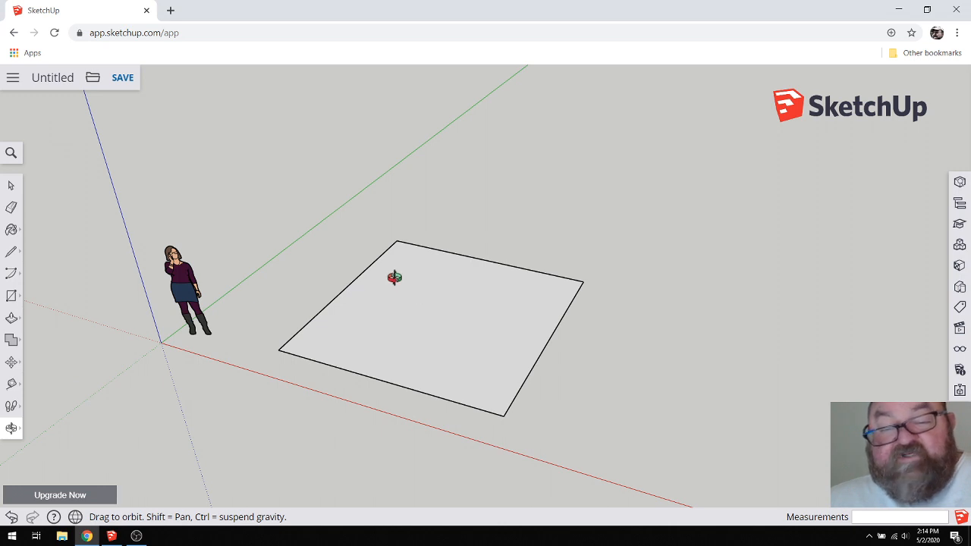
click(11, 319)
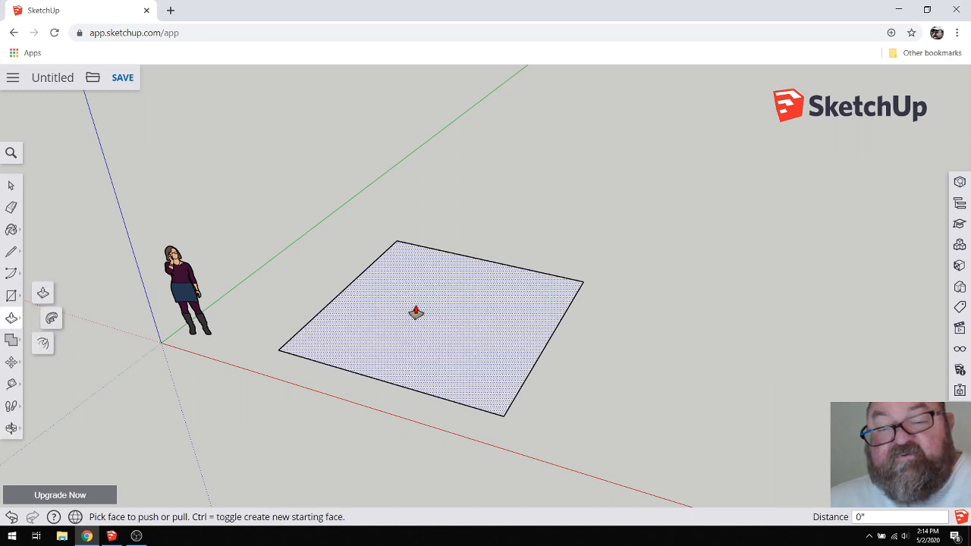
click(422, 328)
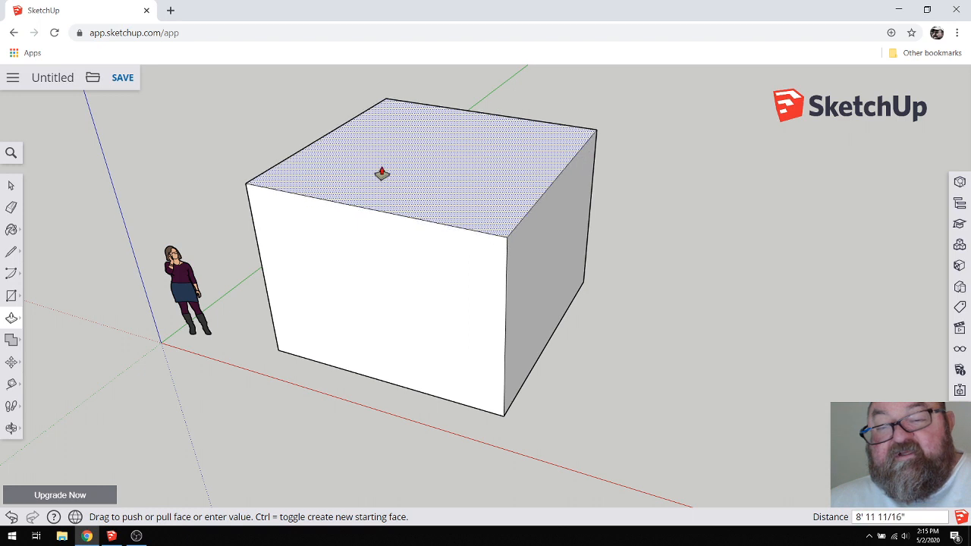
click(382, 174)
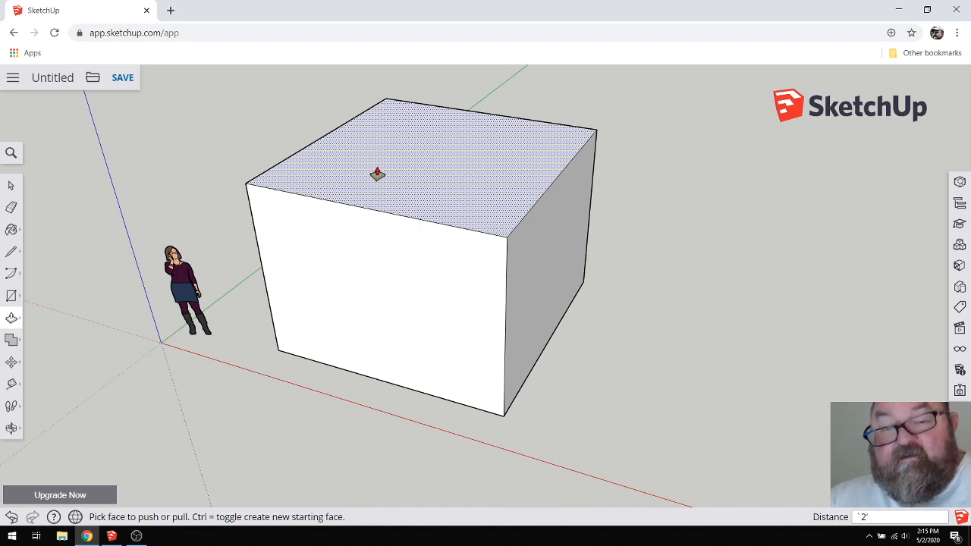
key(Return)
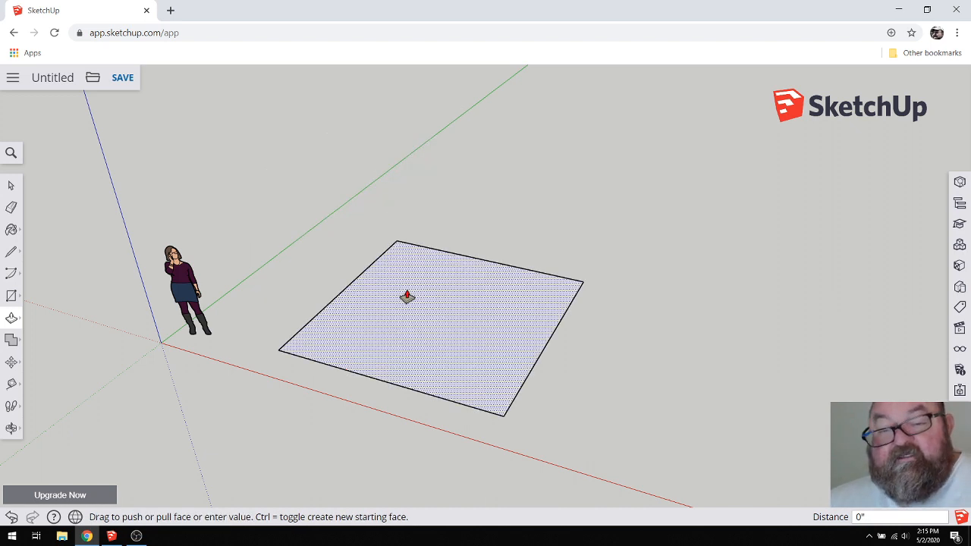
Step: Pull the square's face up 12' into a cube, and undo the extrusion
drag(423, 321, 412, 232)
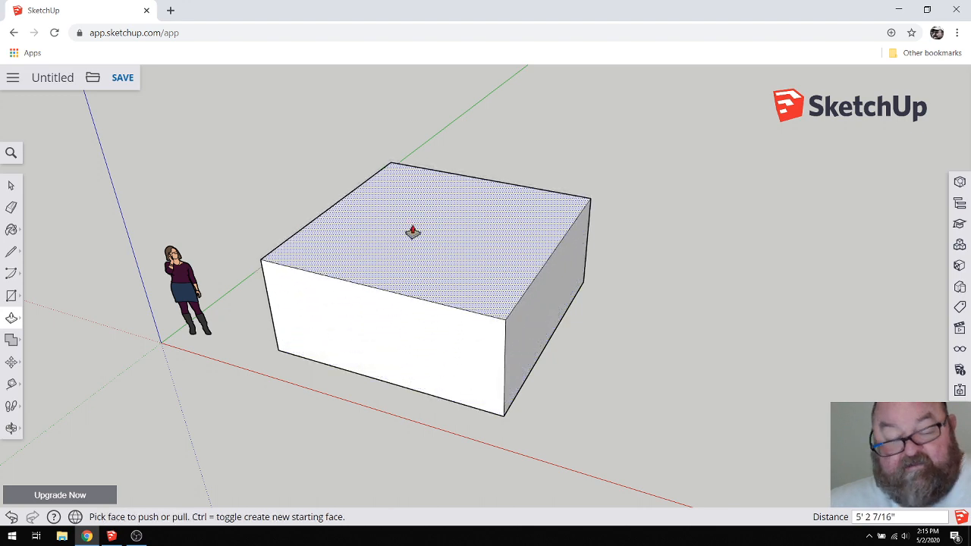
text(12')
key(Return)
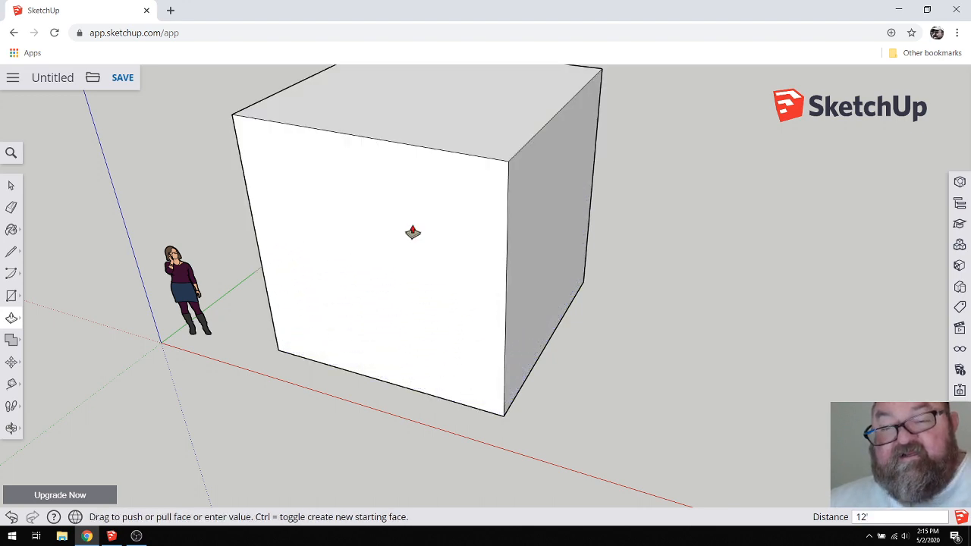
scroll(416, 390, down, 5)
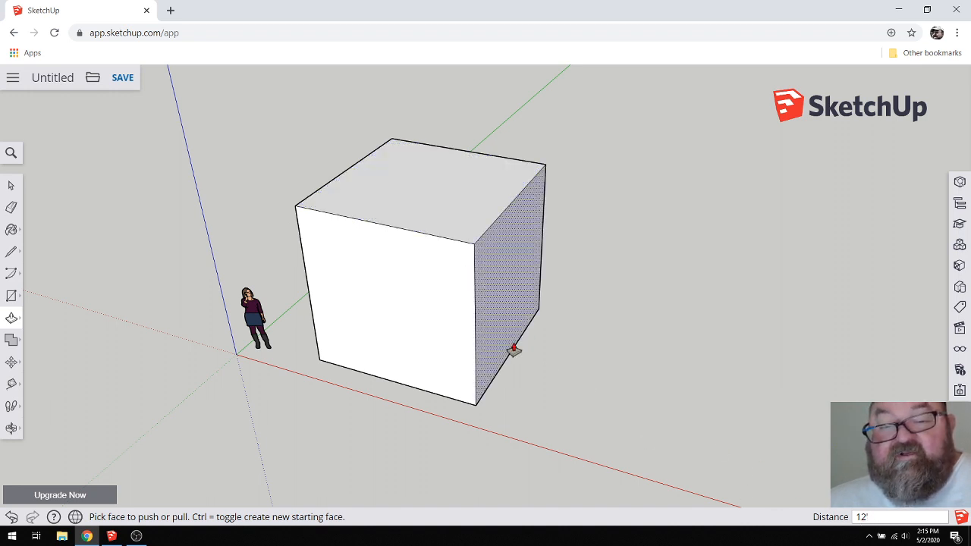
scroll(270, 323, up, 1)
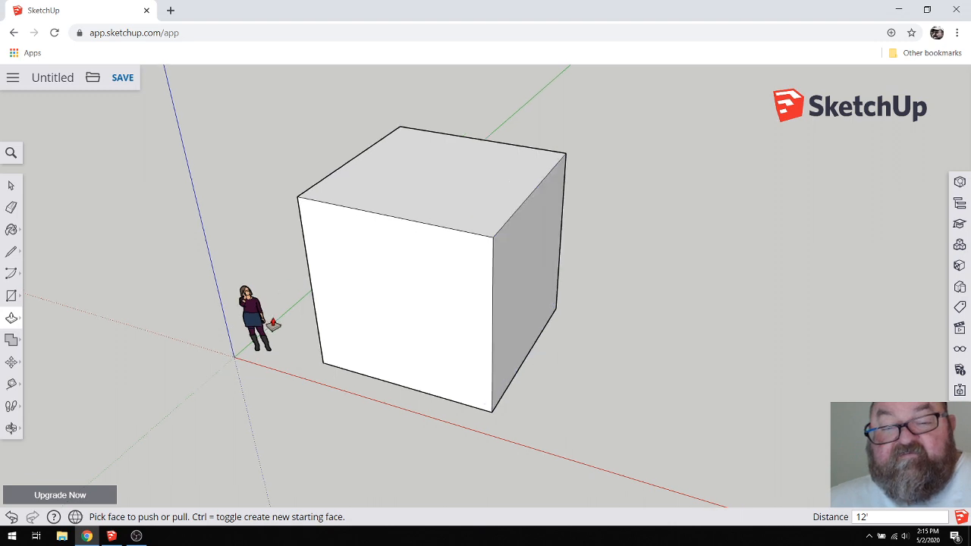
scroll(159, 293, down, 1)
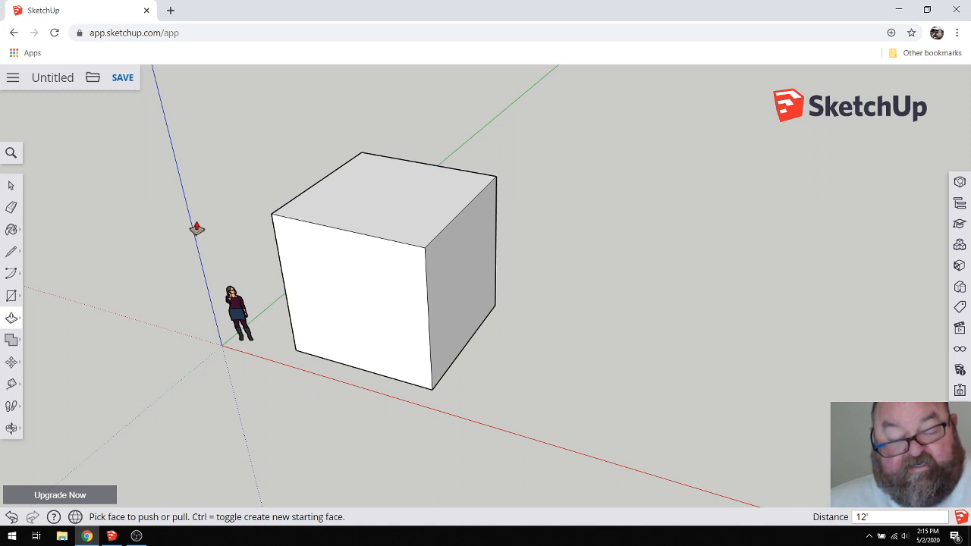
key(ctrl+z)
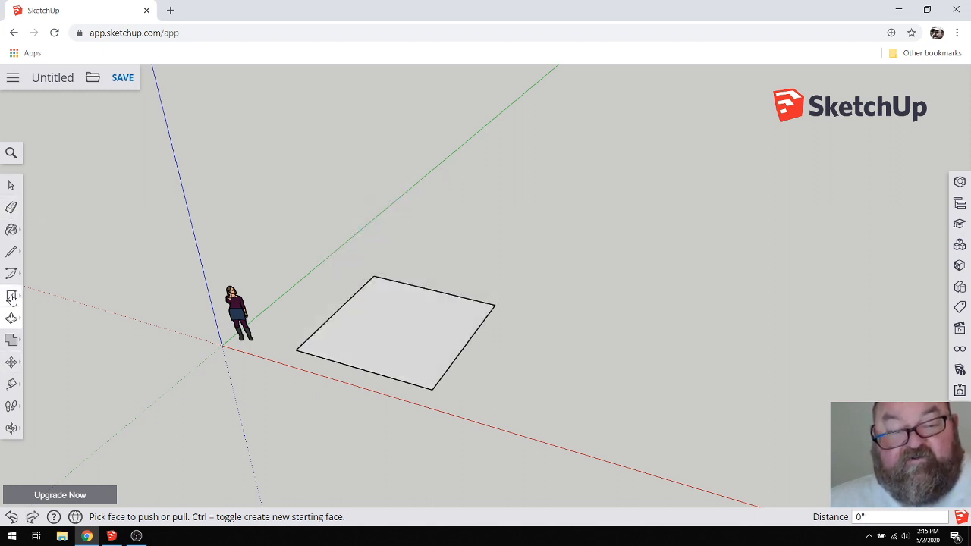
Step: Draw a rectangle about 4' 11" by 4' 4" behind the square and pull it up about 2' 7 1/2" into a box
click(11, 296)
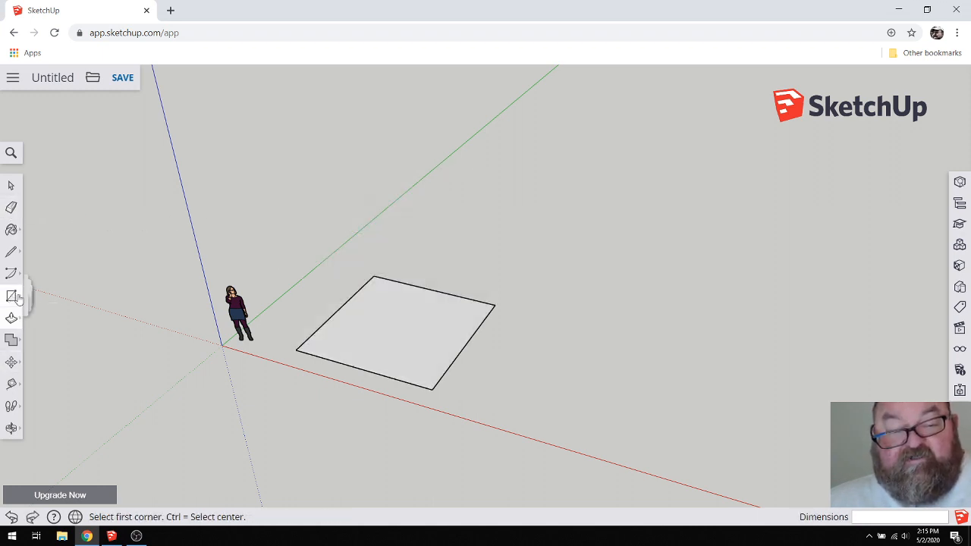
click(463, 262)
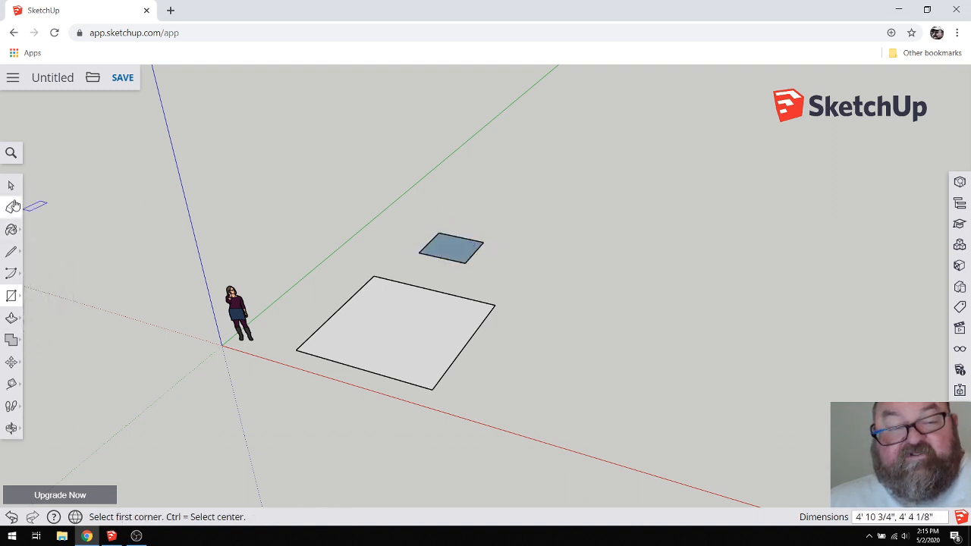
click(12, 318)
drag(451, 246, 447, 217)
scroll(492, 351, up, 2)
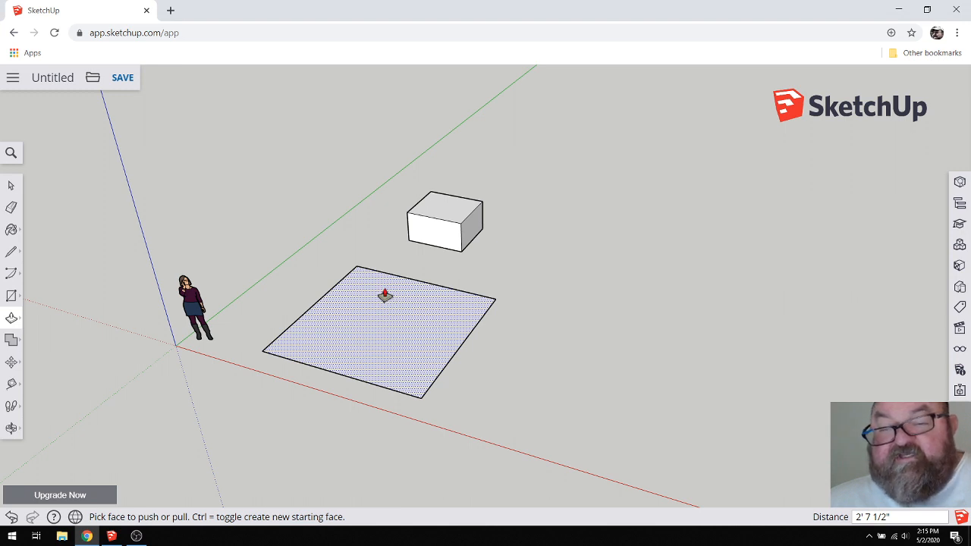
Step: Pull the square up about 3' 4" and undo it, and pull it level with the small box's top corner and undo that too
drag(381, 308, 450, 267)
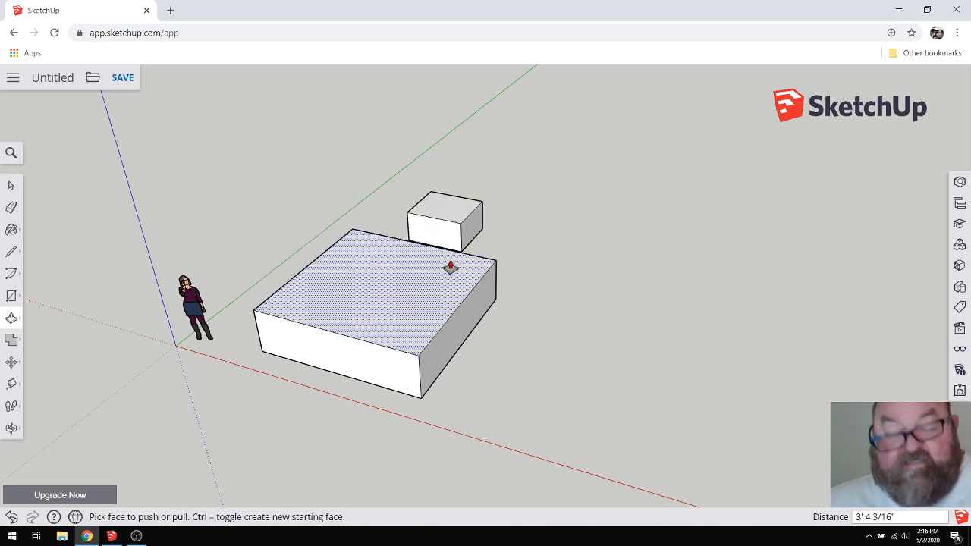
key(ctrl+z)
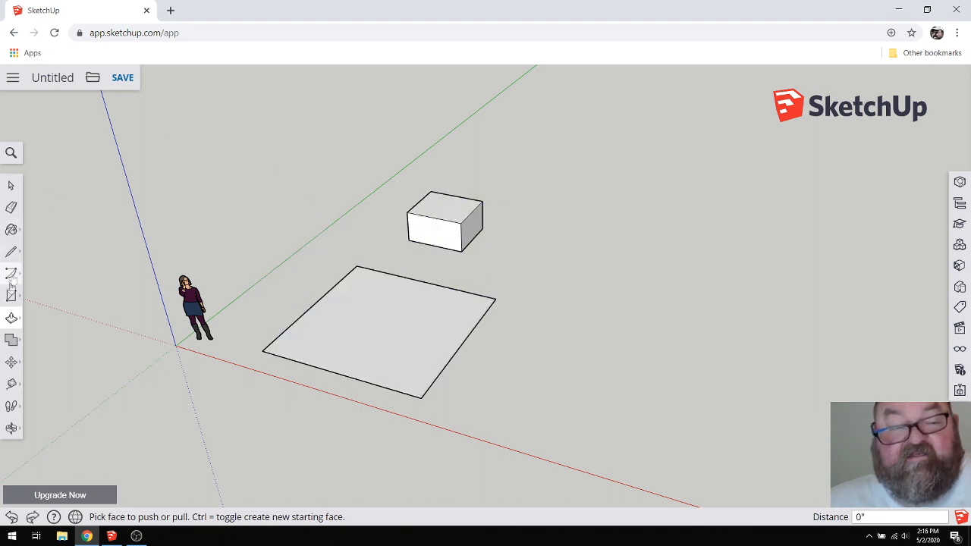
click(11, 428)
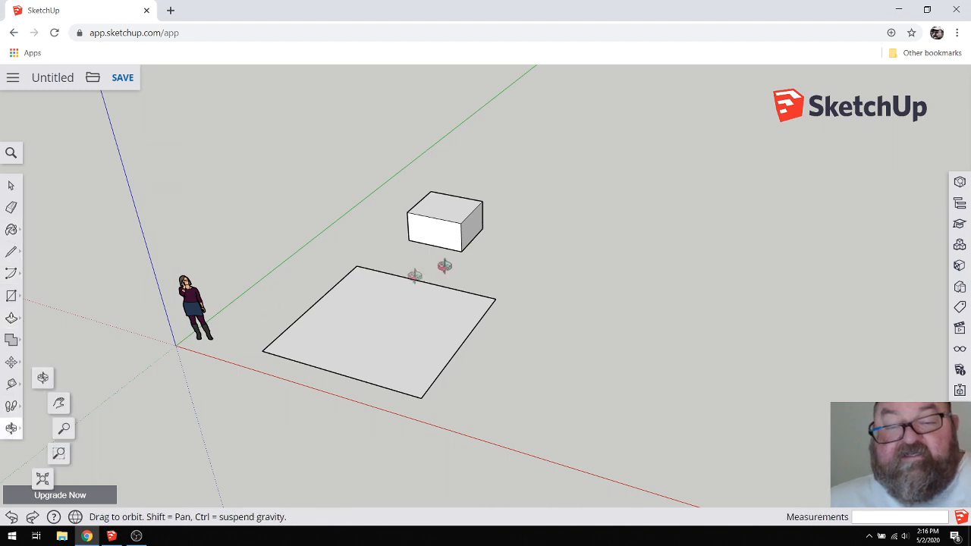
drag(473, 251, 215, 245)
drag(450, 224, 548, 299)
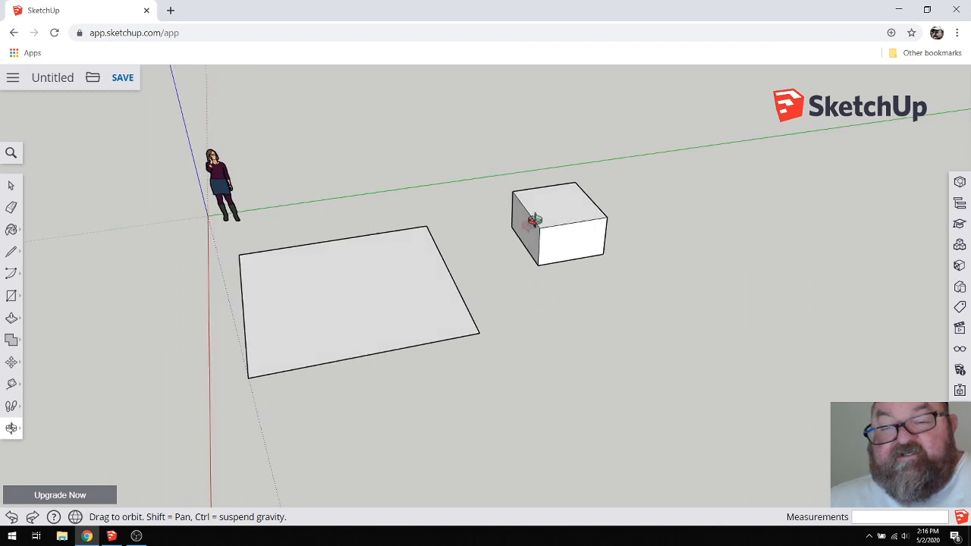
drag(512, 255, 525, 255)
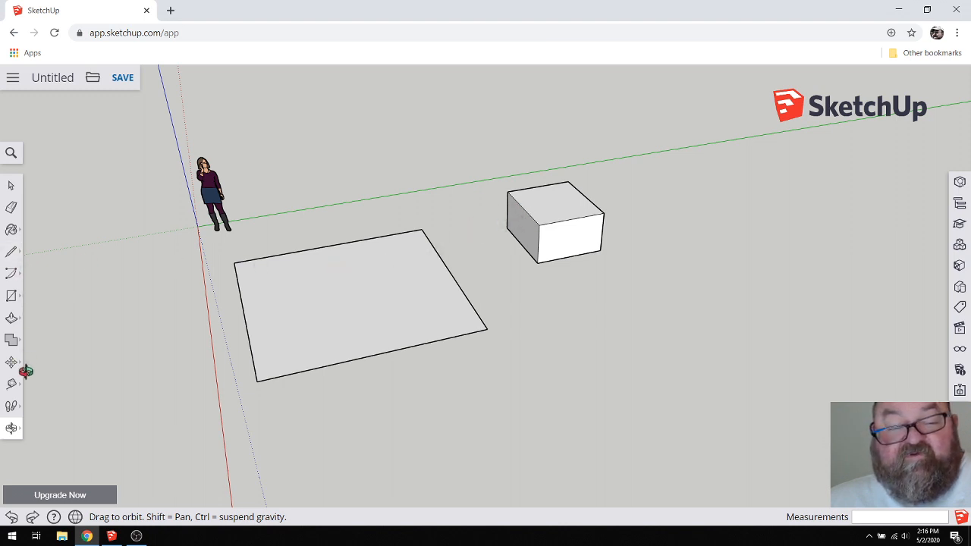
click(11, 319)
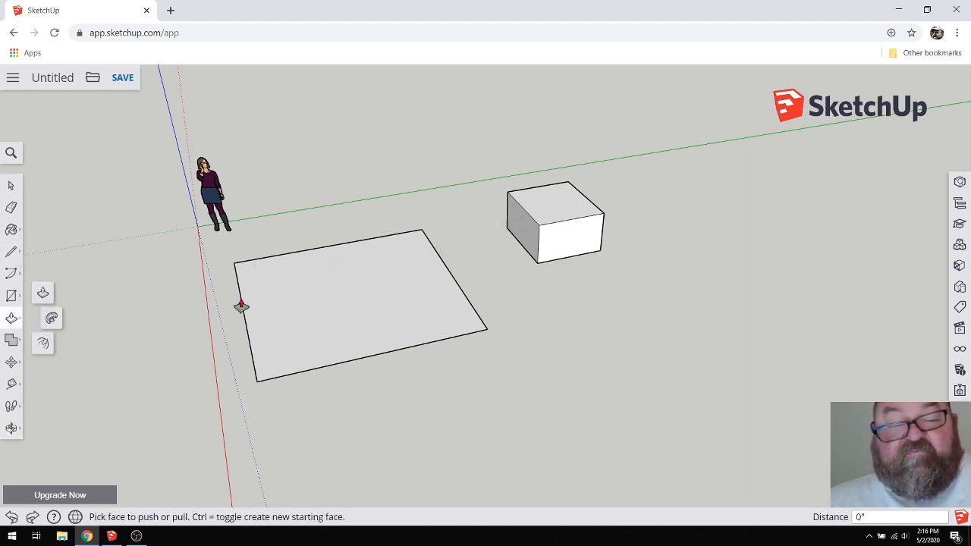
click(377, 300)
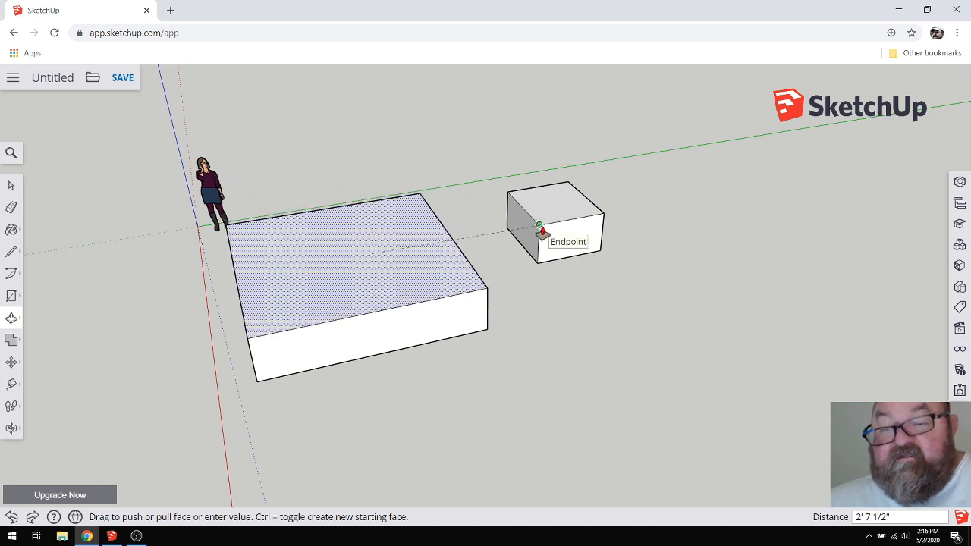
click(541, 231)
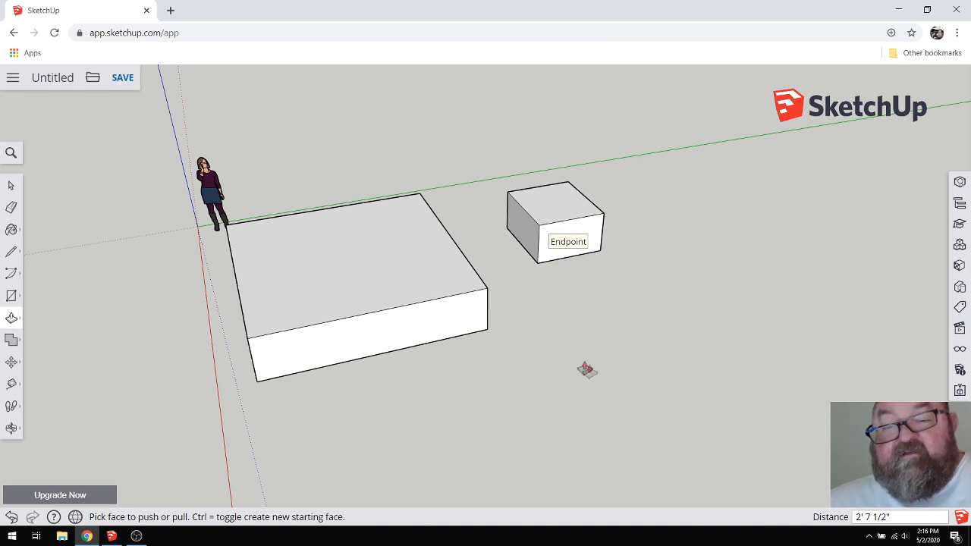
scroll(591, 371, down, 2)
key(ctrl+z)
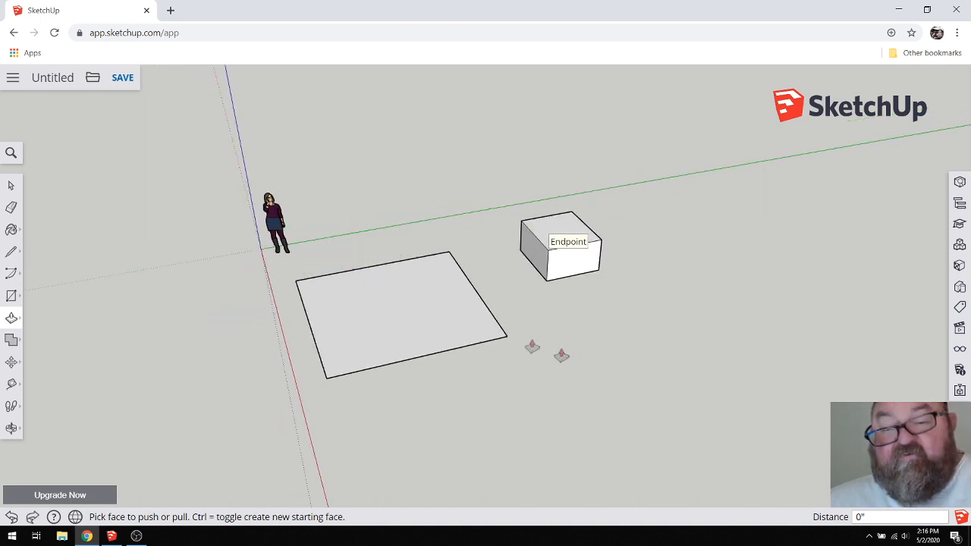
Step: Pull the square's face up exactly 12' with Push/Pull to make a cube
click(379, 311)
click(386, 255)
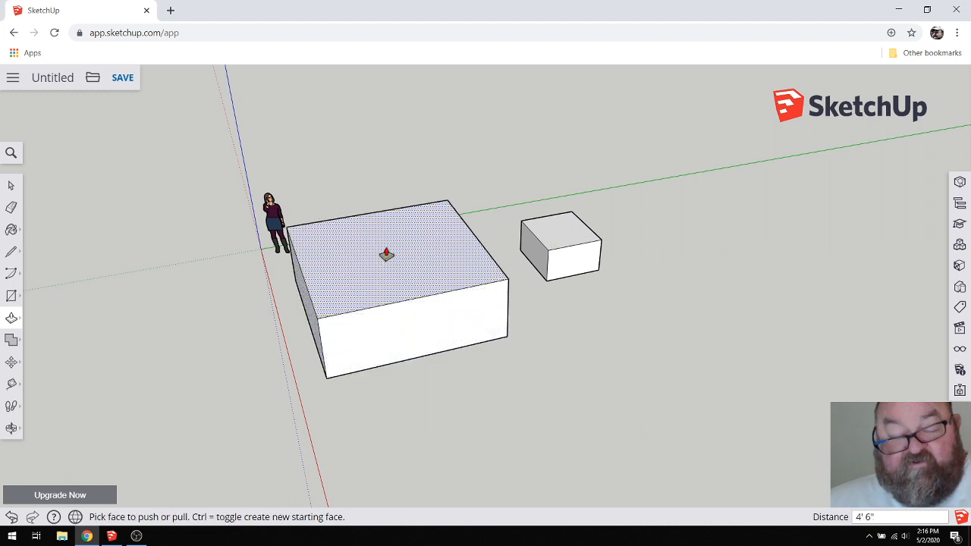
click(386, 255)
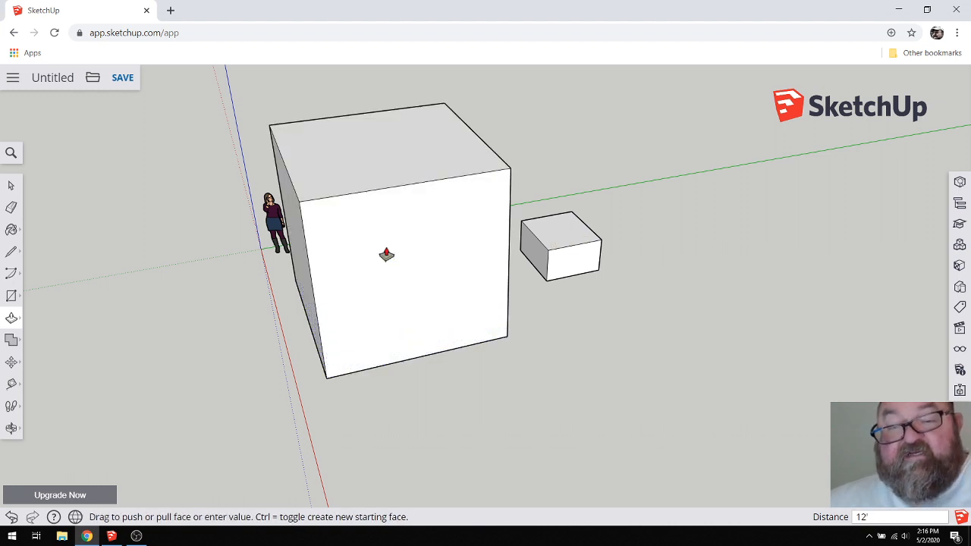
click(367, 225)
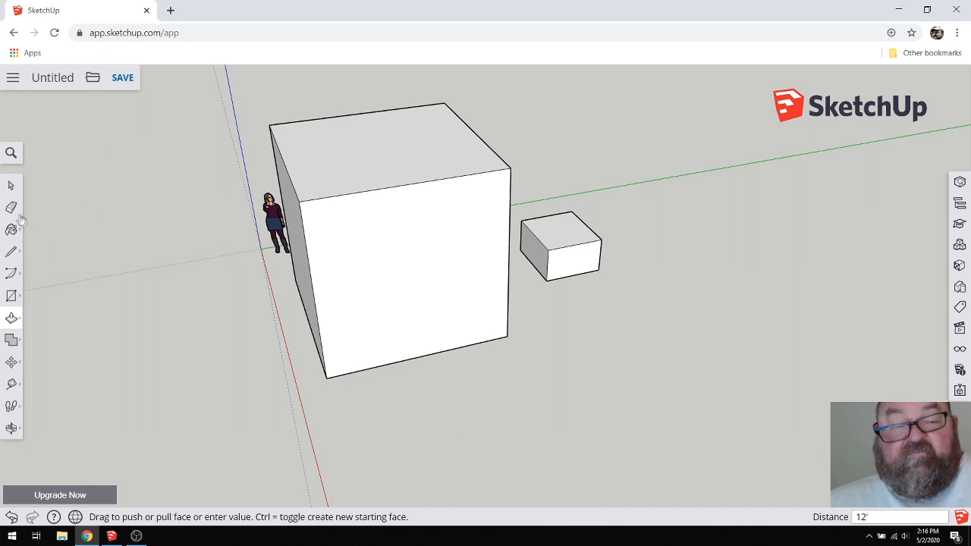
Step: Erase the small box behind the cube
click(11, 207)
mouse_move(535, 217)
mouse_down()
mouse_move(556, 275)
mouse_move(613, 220)
mouse_move(581, 251)
mouse_move(557, 223)
mouse_move(524, 232)
mouse_move(588, 223)
mouse_move(613, 245)
mouse_up()
mouse_move(257, 77)
middle_down()
mouse_move(559, 299)
mouse_move(531, 314)
mouse_move(553, 320)
mouse_move(438, 336)
mouse_move(527, 320)
middle_up()
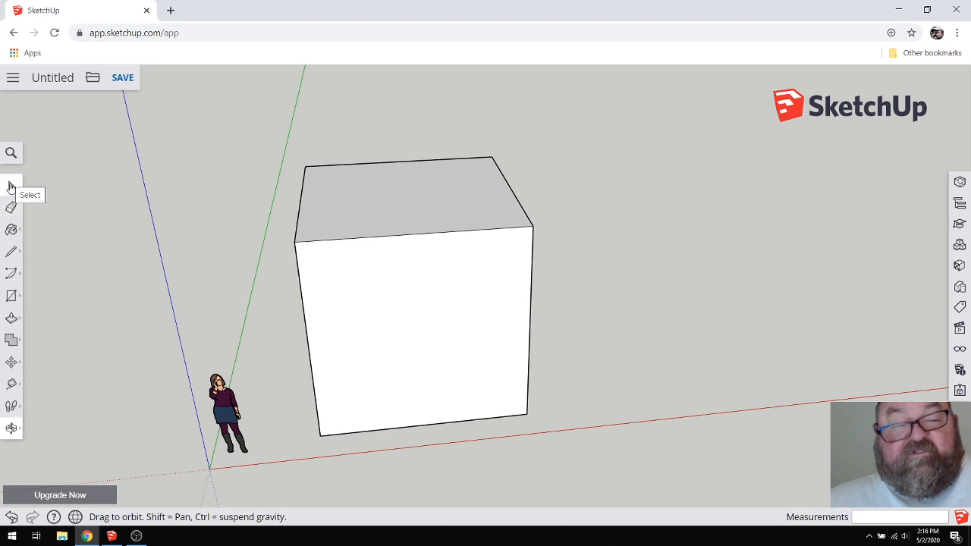
Step: Paint the cube's three visible faces one by one with the gray Helen_BraceletGlasses material, and undo all three fills
click(11, 231)
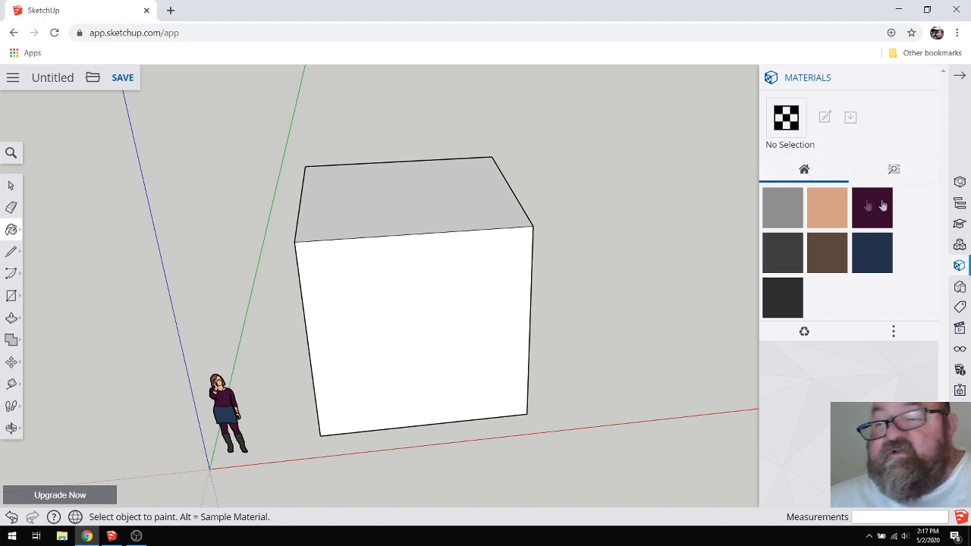
click(895, 171)
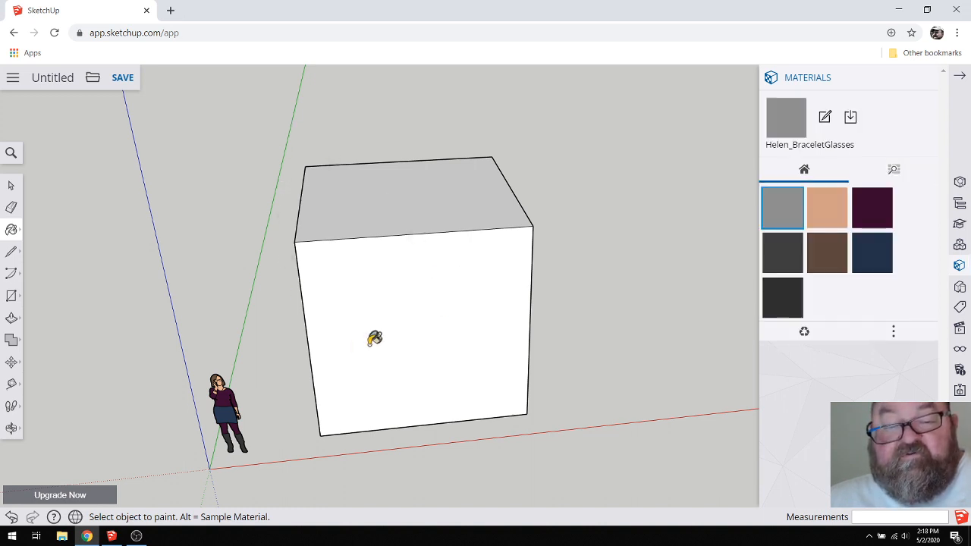
click(12, 428)
drag(458, 372, 222, 377)
drag(419, 322, 424, 332)
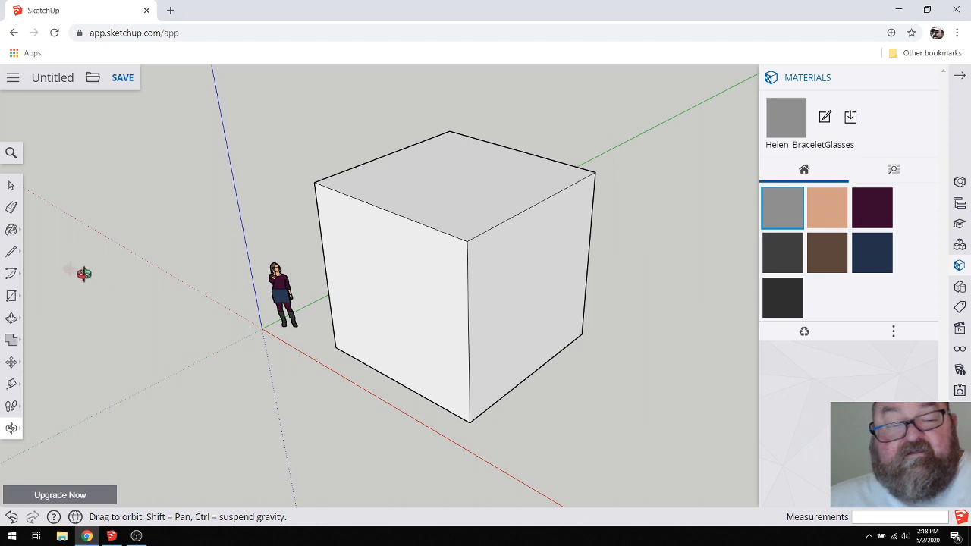
click(12, 231)
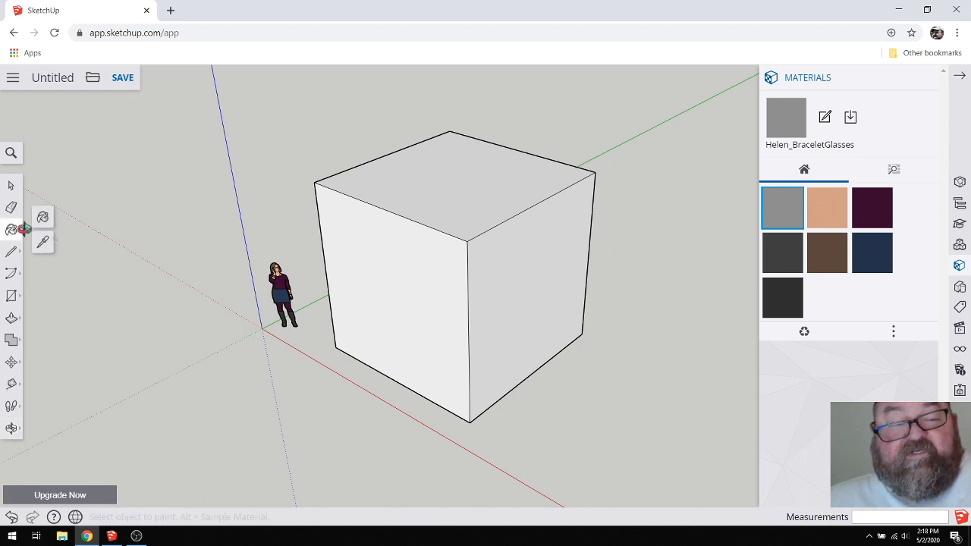
click(531, 288)
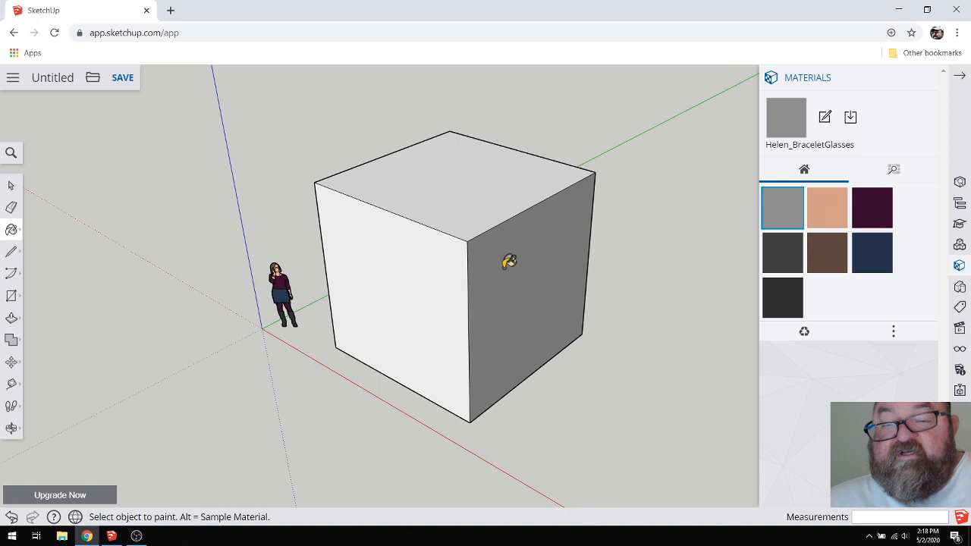
click(375, 265)
click(412, 184)
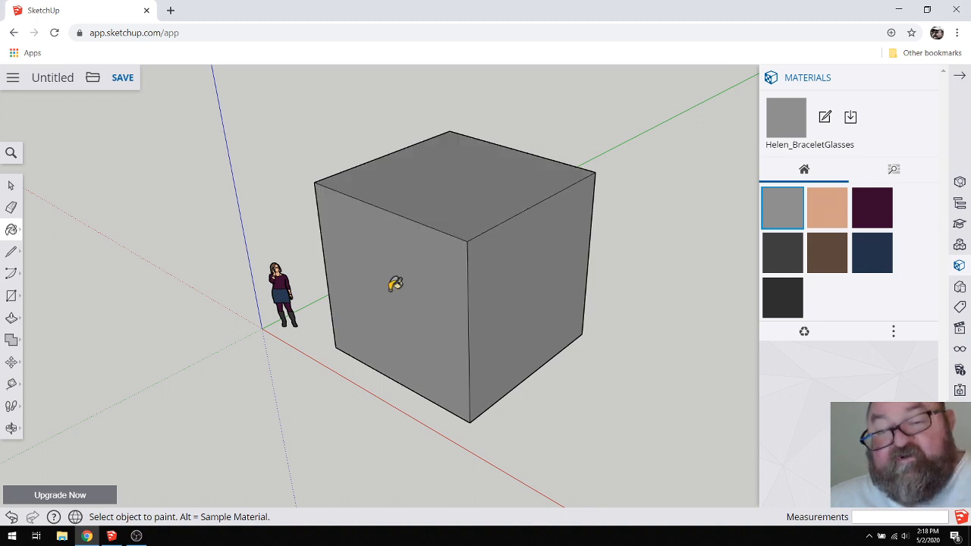
key(ctrl+z)
key(ctrl+z)
key(ctrl+z)
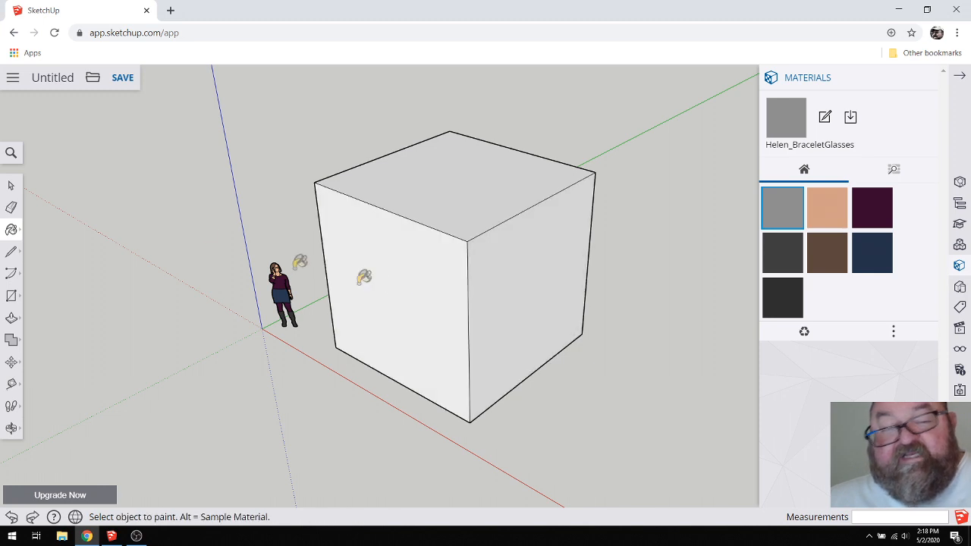
Step: Select the entire cube with its edges, paint all its faces at once with the gray Helen_BraceletGlasses material, and undo the painting
click(11, 185)
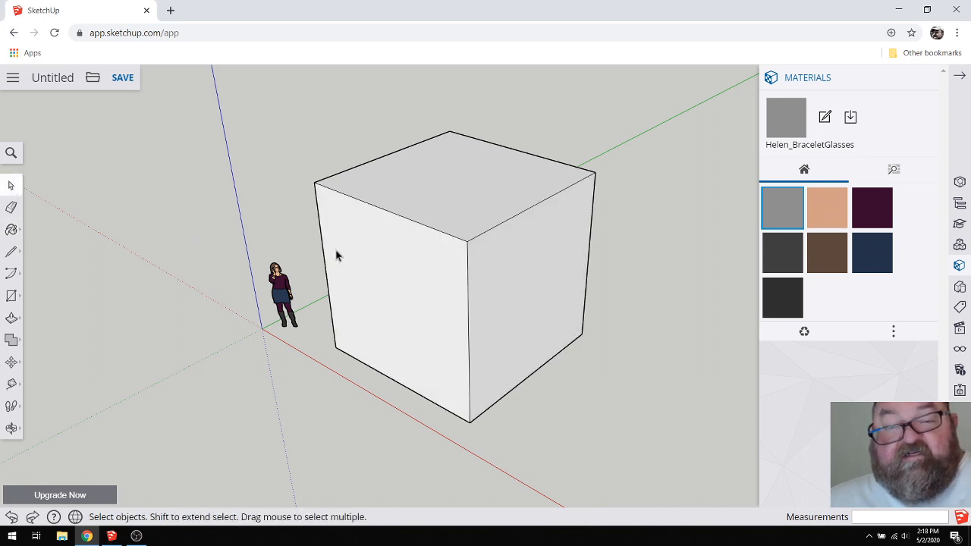
triple_click(402, 288)
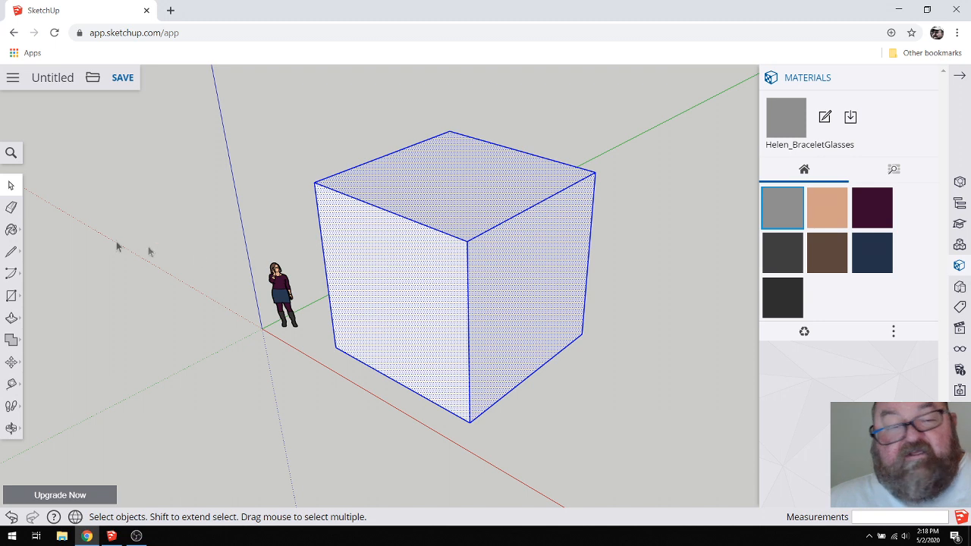
click(11, 229)
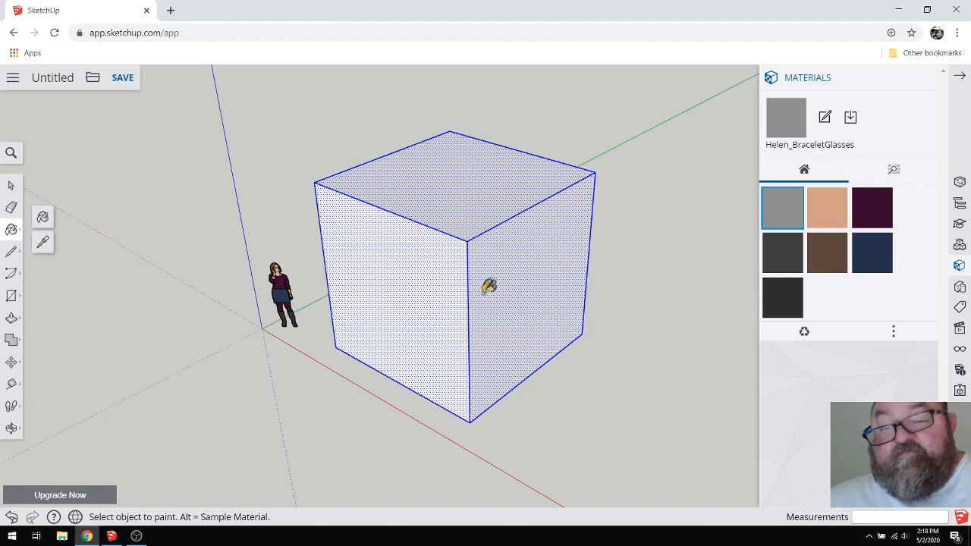
click(418, 289)
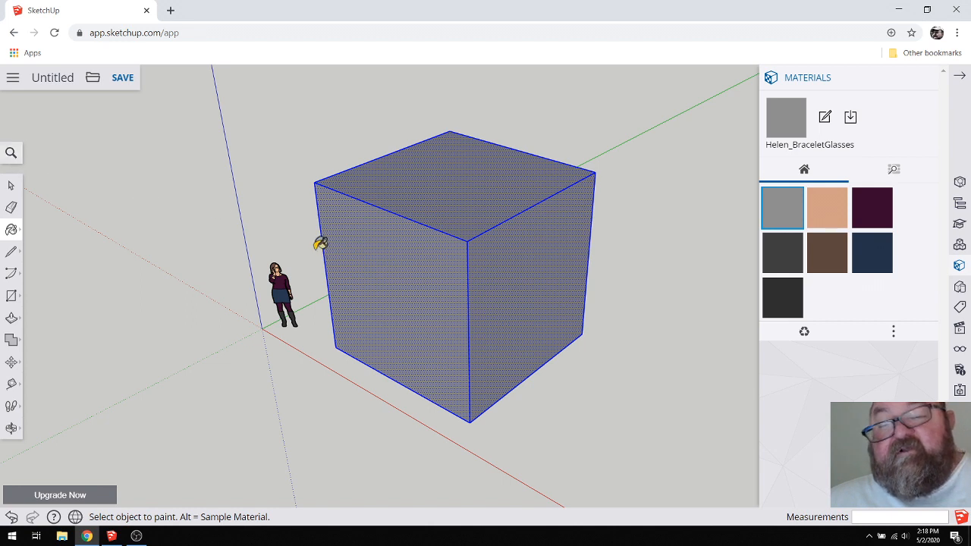
ctrl+click(381, 279)
Step: Make a group from the selected cube's faces and edges
click(10, 186)
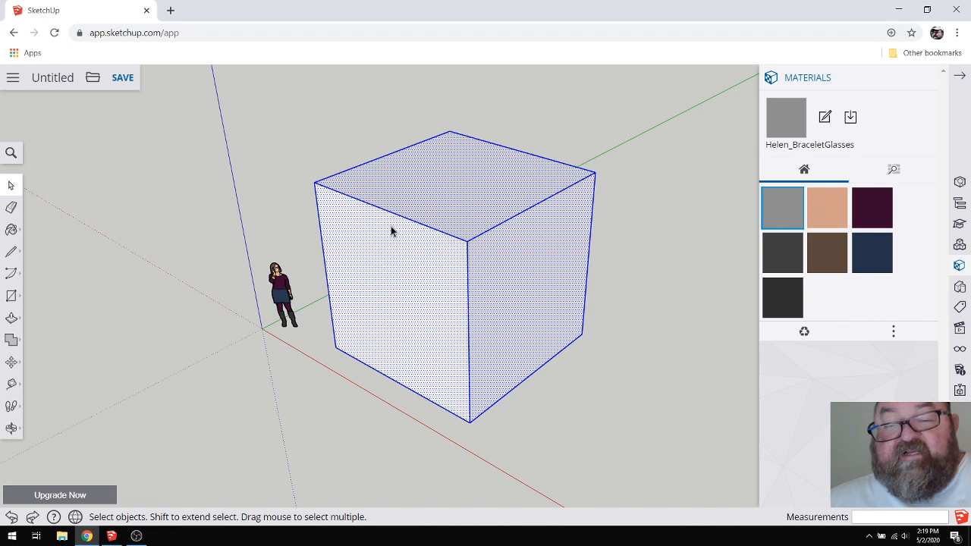
right_click(381, 248)
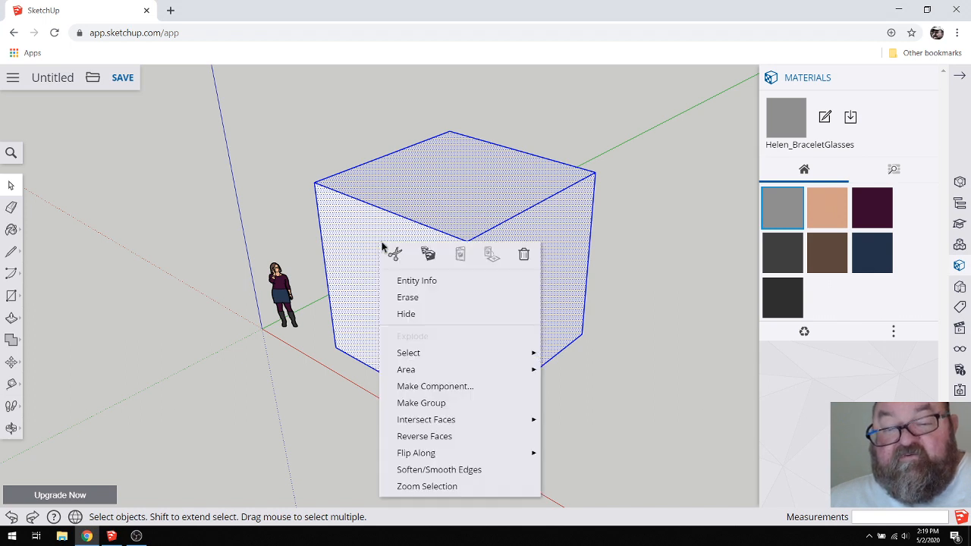
click(417, 403)
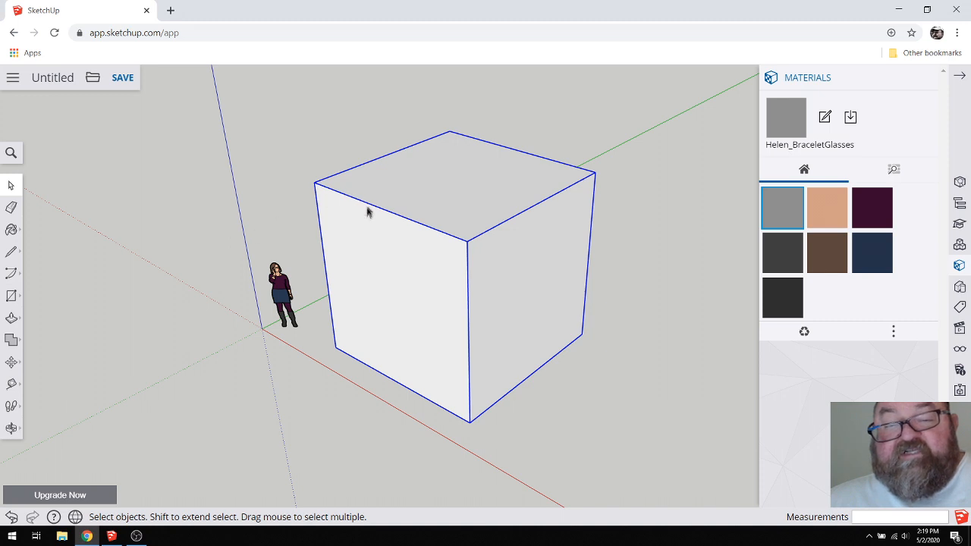
Step: Paint the cube group with the gray Helen_BraceletGlasses material, undo the painting, and deselect the group
click(12, 231)
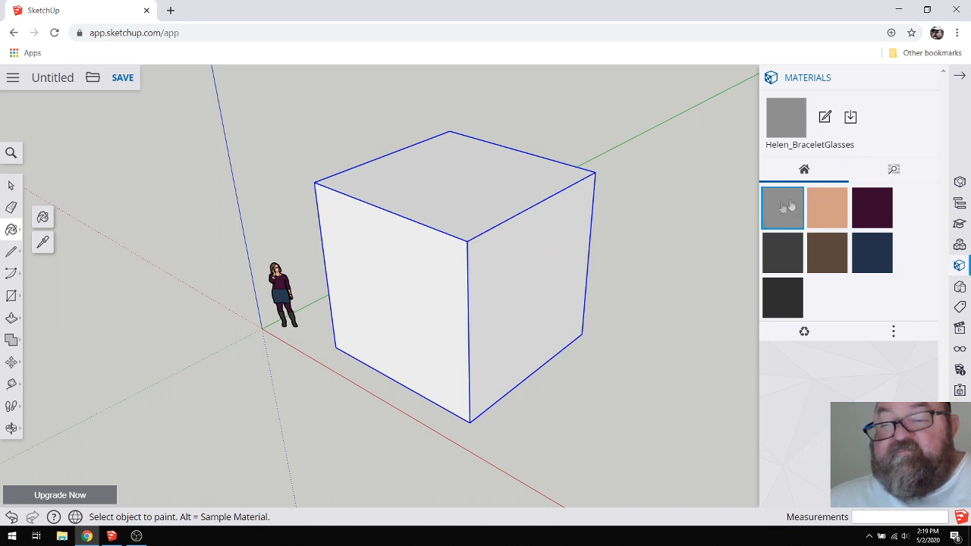
click(515, 233)
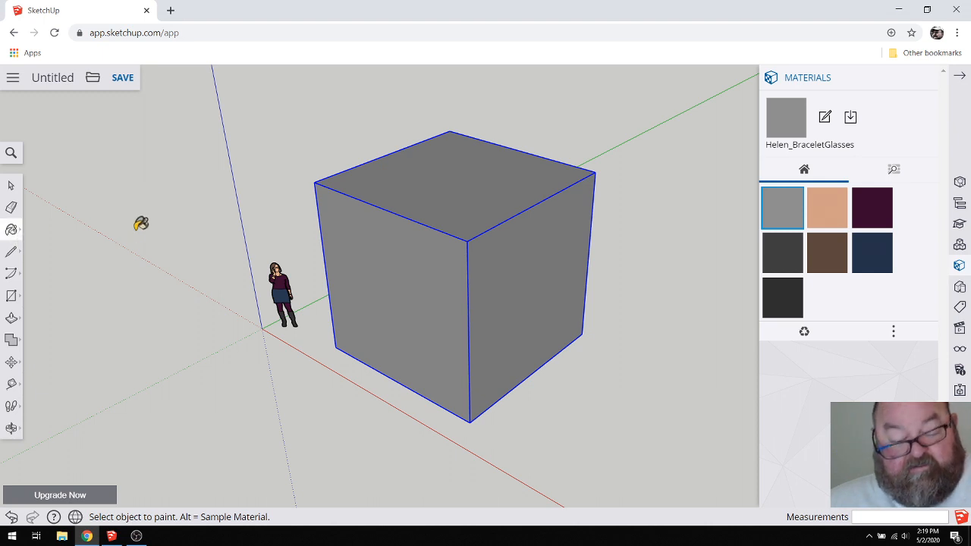
key(ctrl+z)
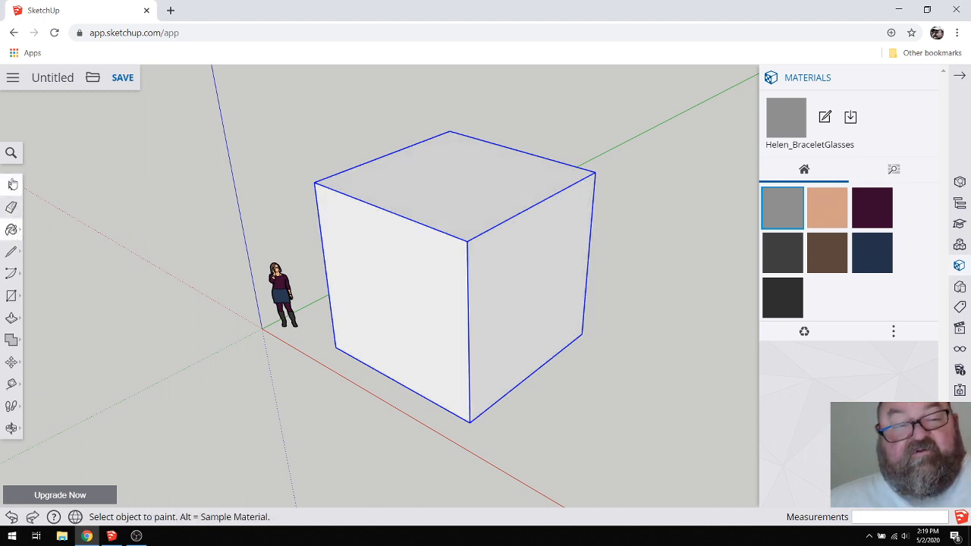
key(space)
click(218, 226)
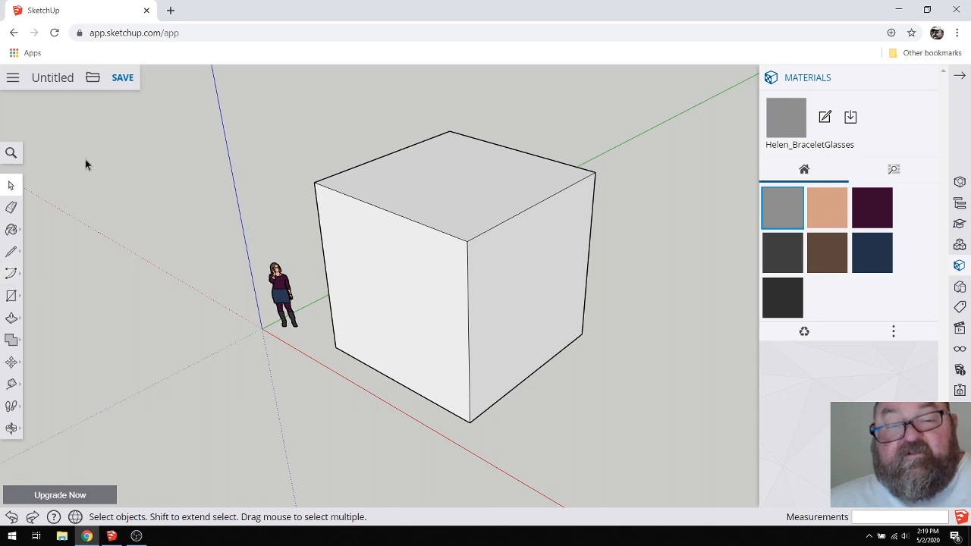
click(377, 396)
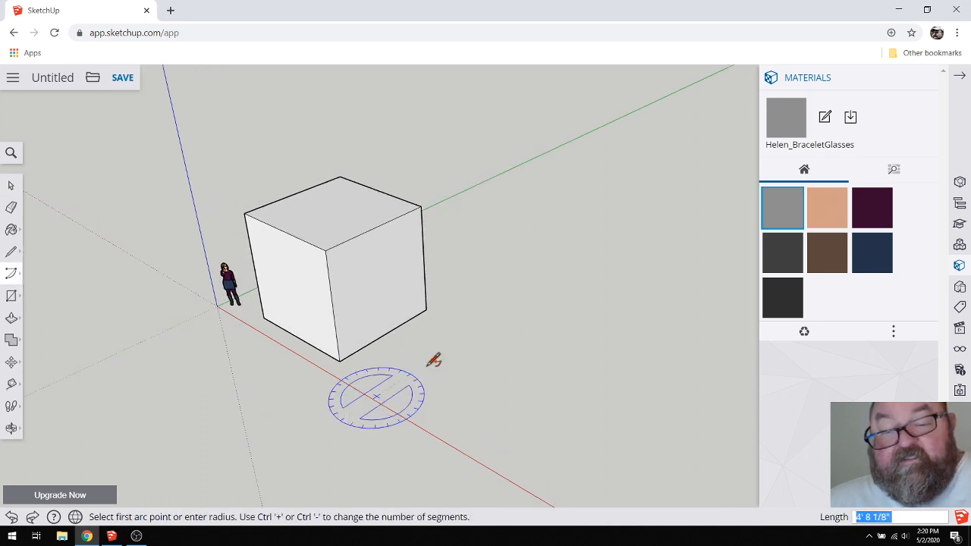
click(426, 364)
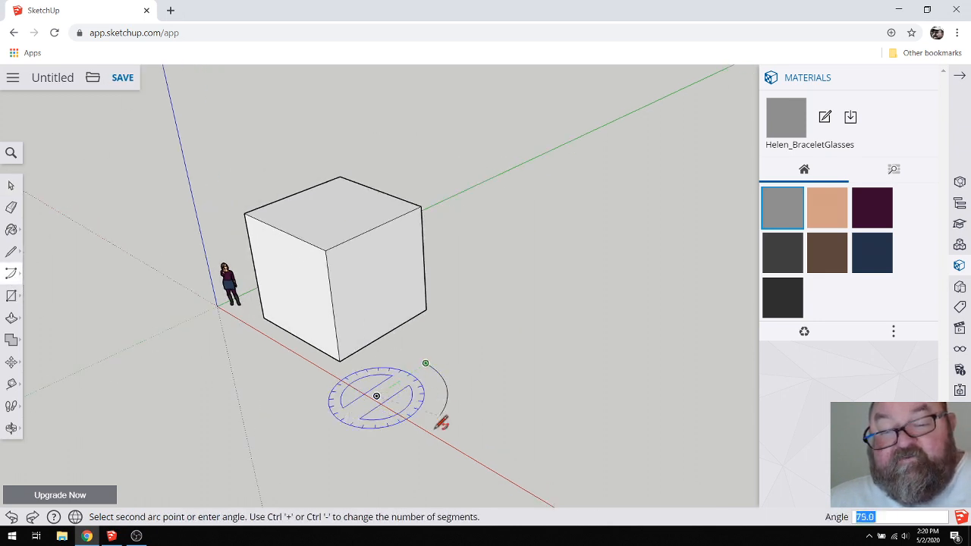
key(Escape)
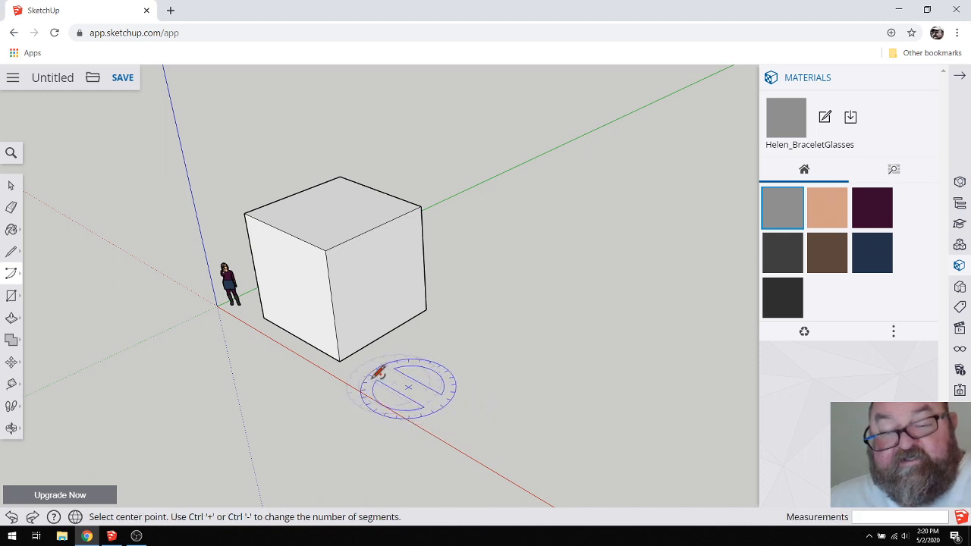
scroll(362, 381, down, 2)
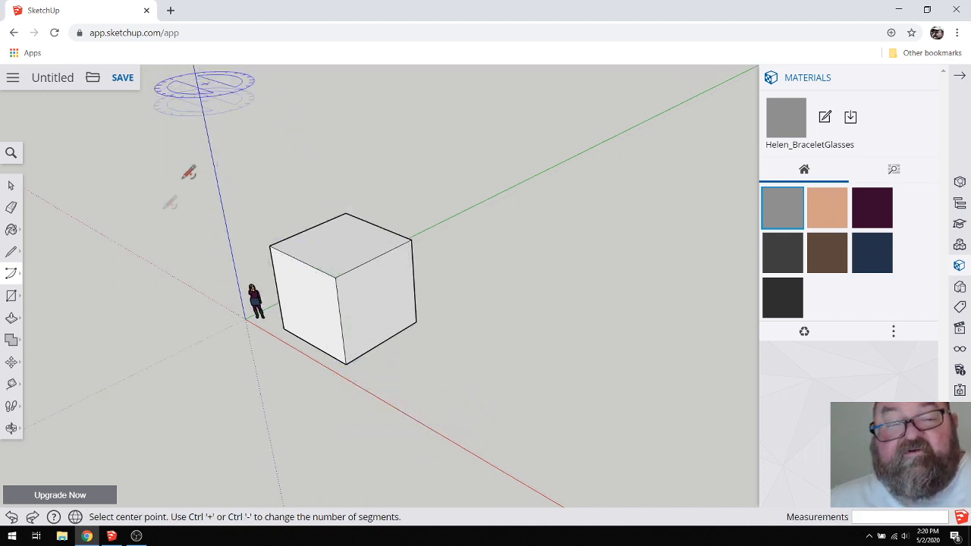
Step: Draw a 36" radius arc on the cube's top face, centred on the front edge and ending on that edge
click(12, 429)
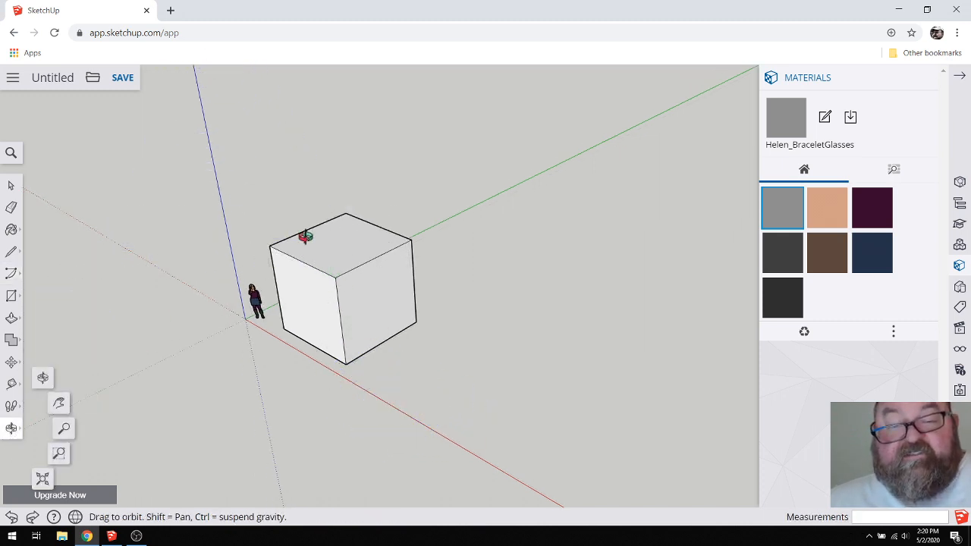
scroll(308, 233, up, 5)
drag(367, 363, 365, 382)
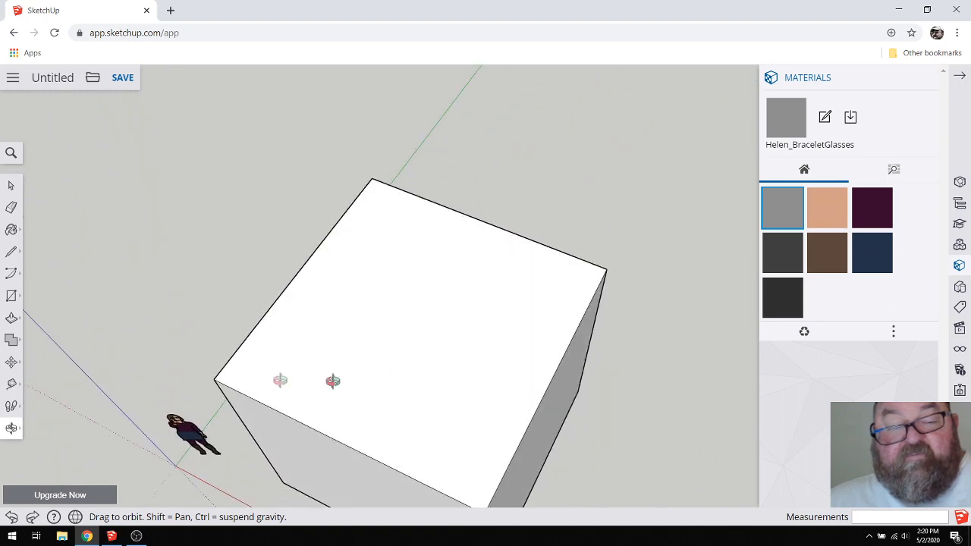
click(12, 273)
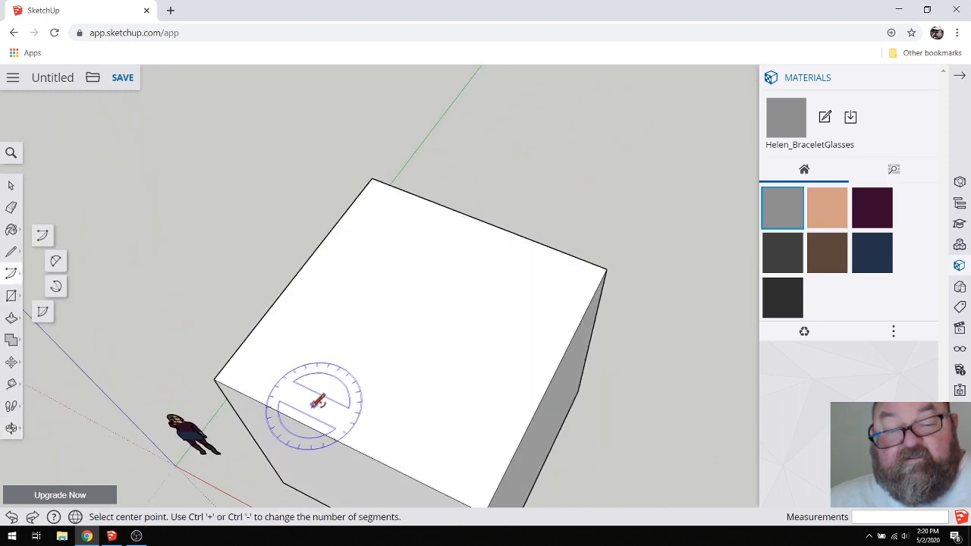
click(296, 420)
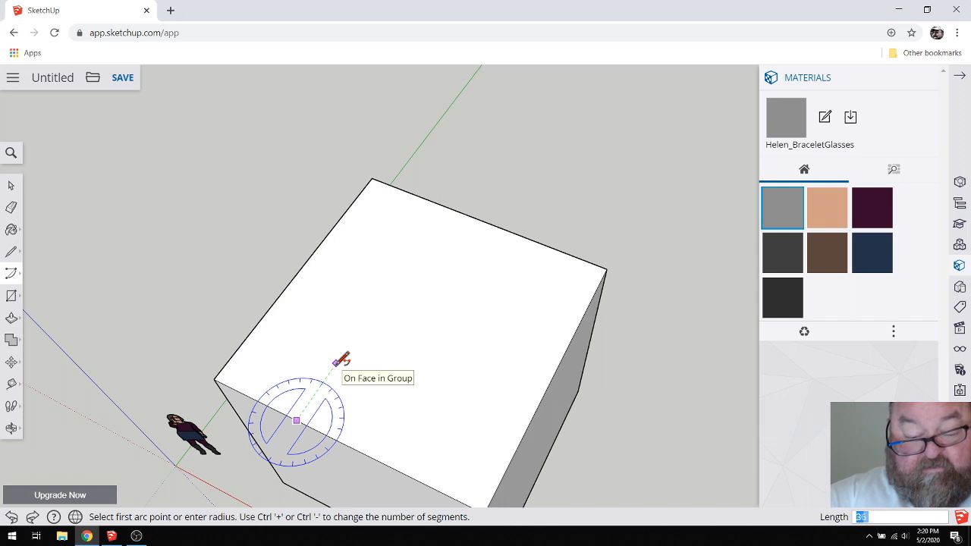
click(341, 359)
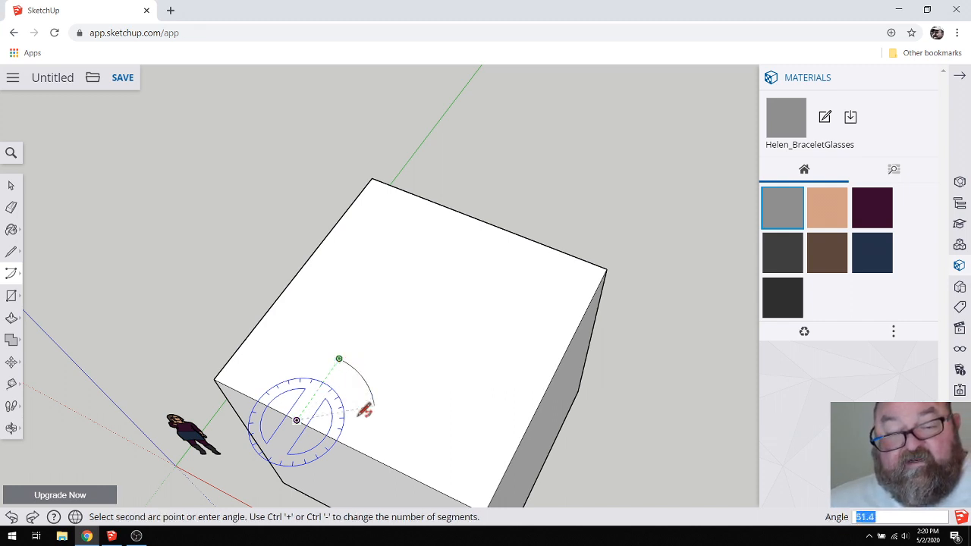
click(371, 451)
scroll(371, 443, up, 1)
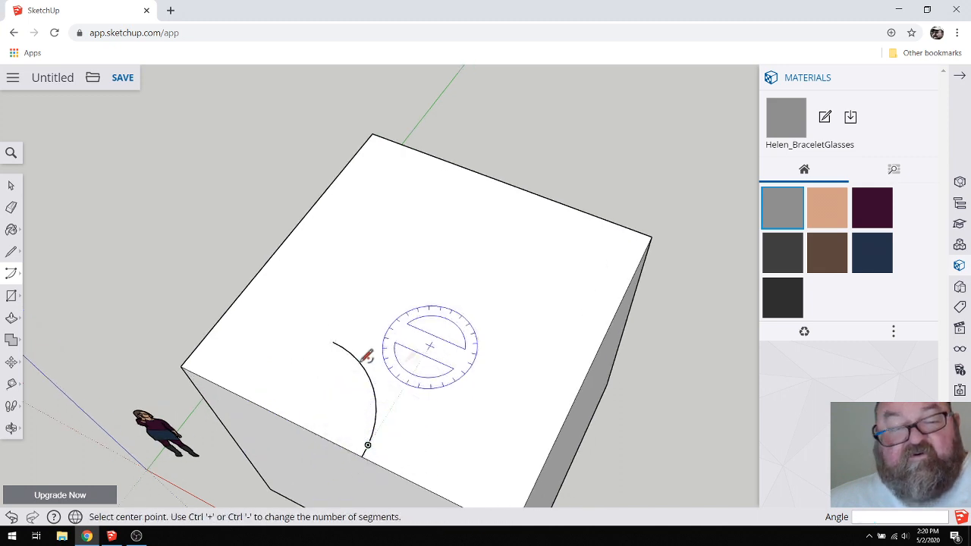
Step: Draw a straight line from the arc's free endpoint to its centre point on the front edge
click(10, 252)
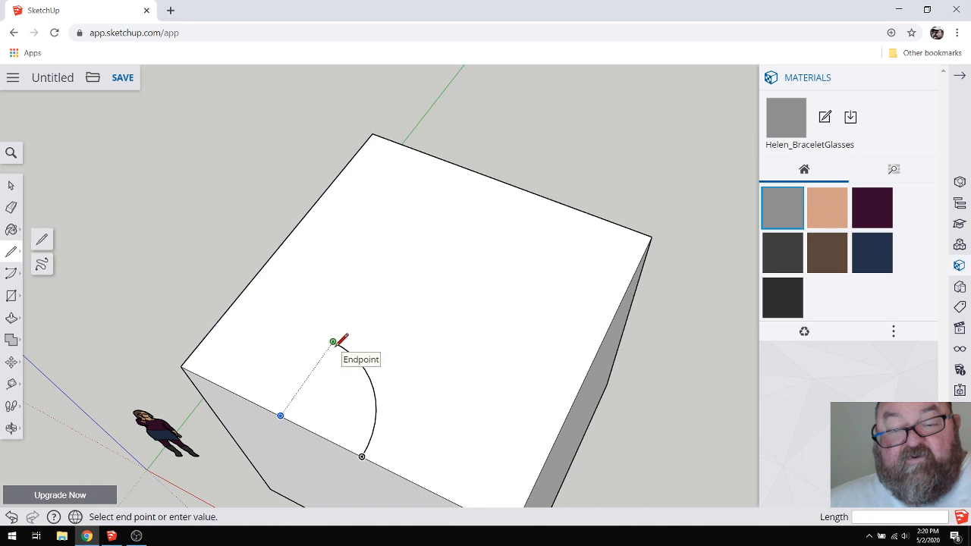
click(332, 343)
click(280, 415)
key(Escape)
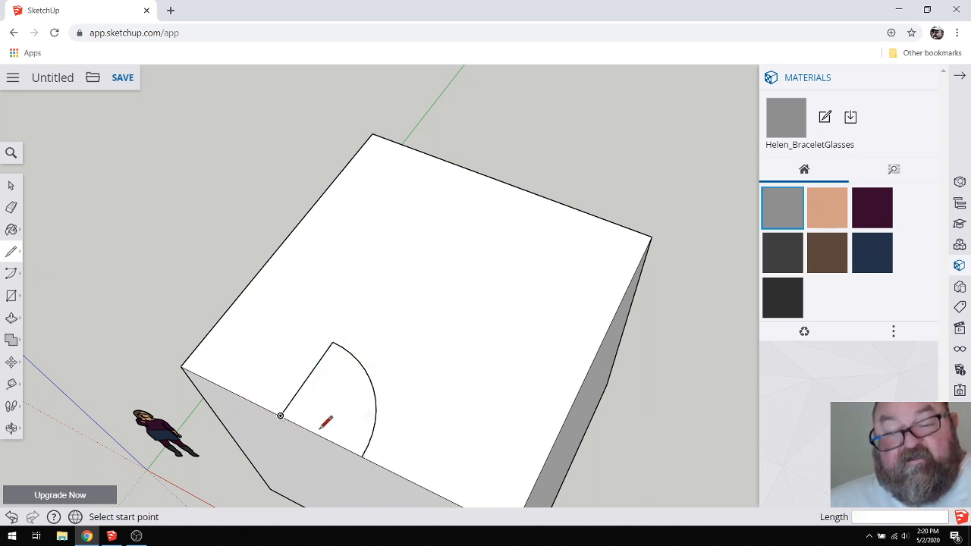
Step: Make a group from the quarter-circle shape on the cube's top, and check that it selects separately from the cube group
click(11, 185)
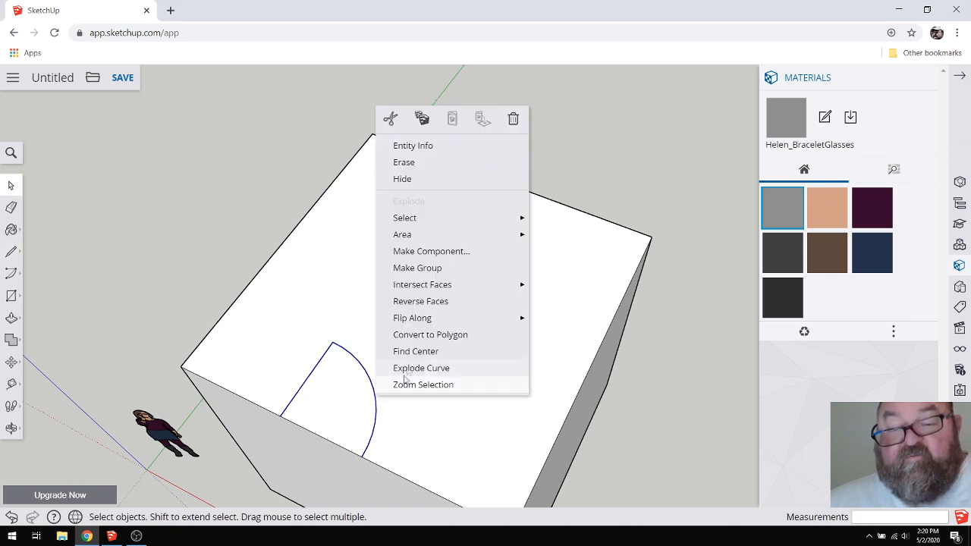
click(429, 278)
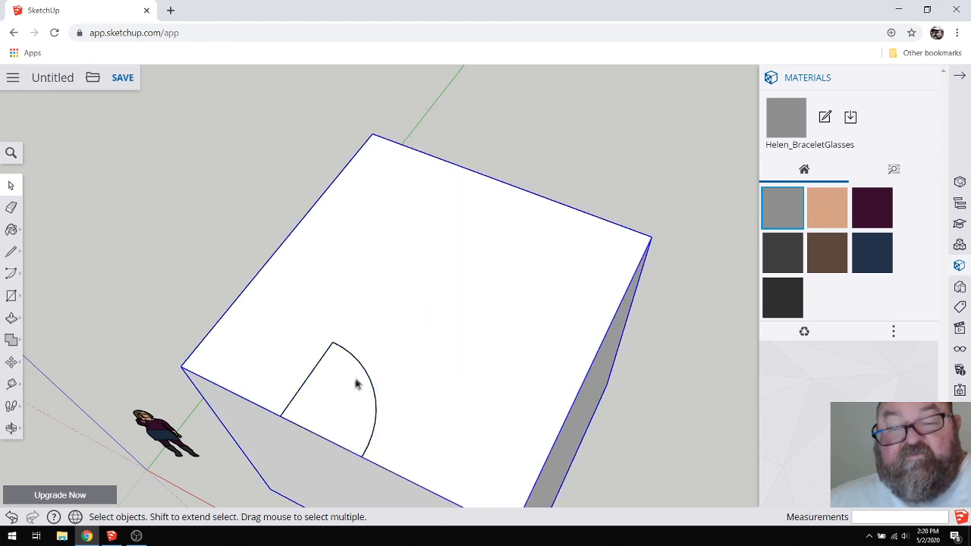
scroll(322, 305, down, 3)
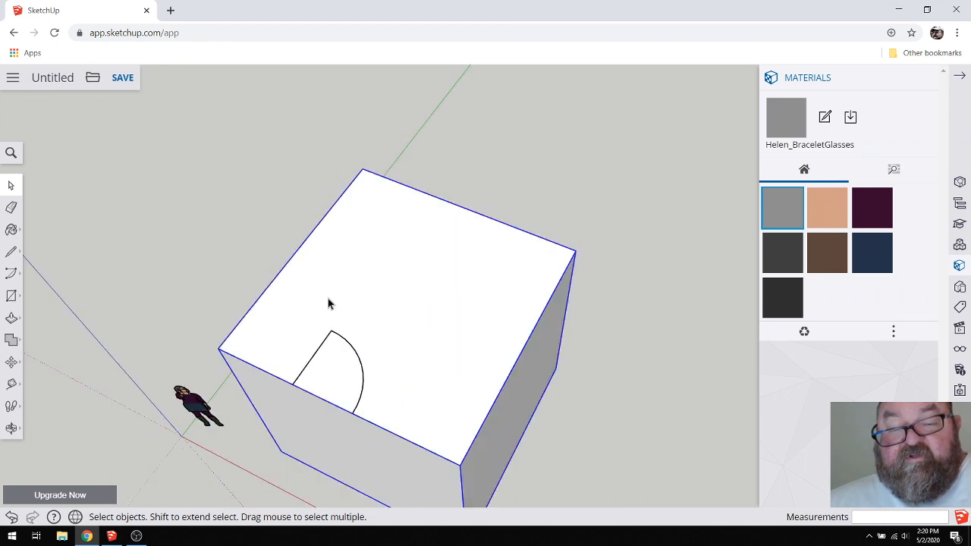
scroll(317, 362, up, 4)
click(317, 349)
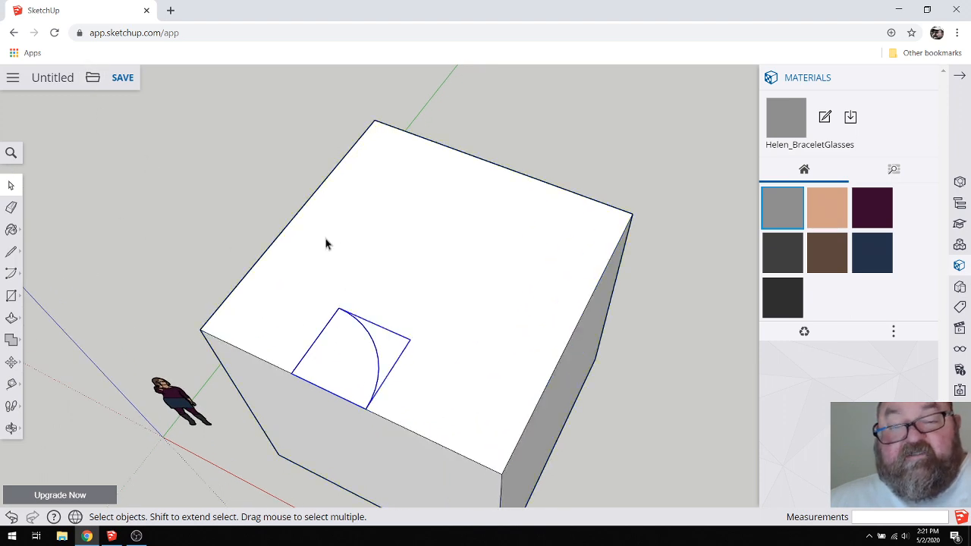
Step: Explode the cube group, and check the result by selecting the quarter-circle group and the cube's top face
scroll(328, 243, down, 2)
click(346, 232)
right_click(346, 227)
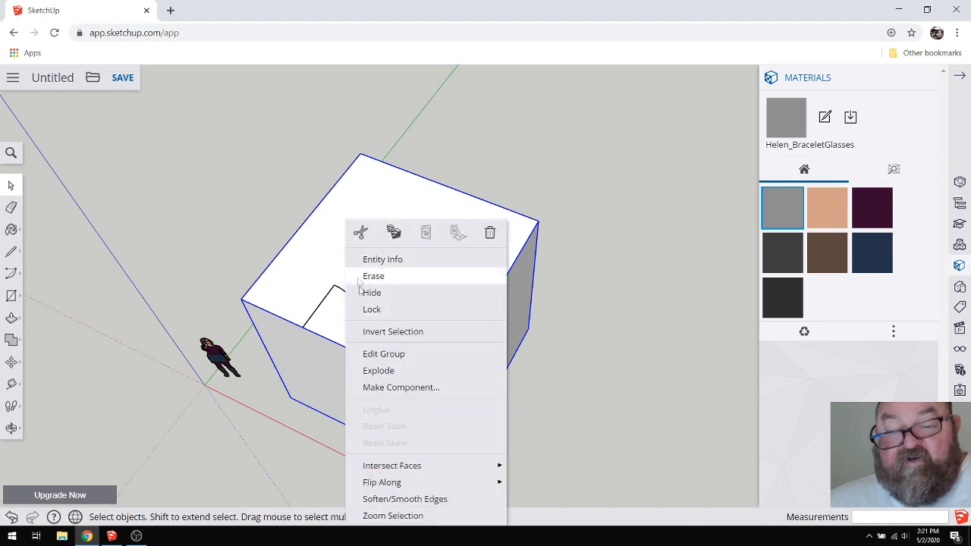
click(377, 369)
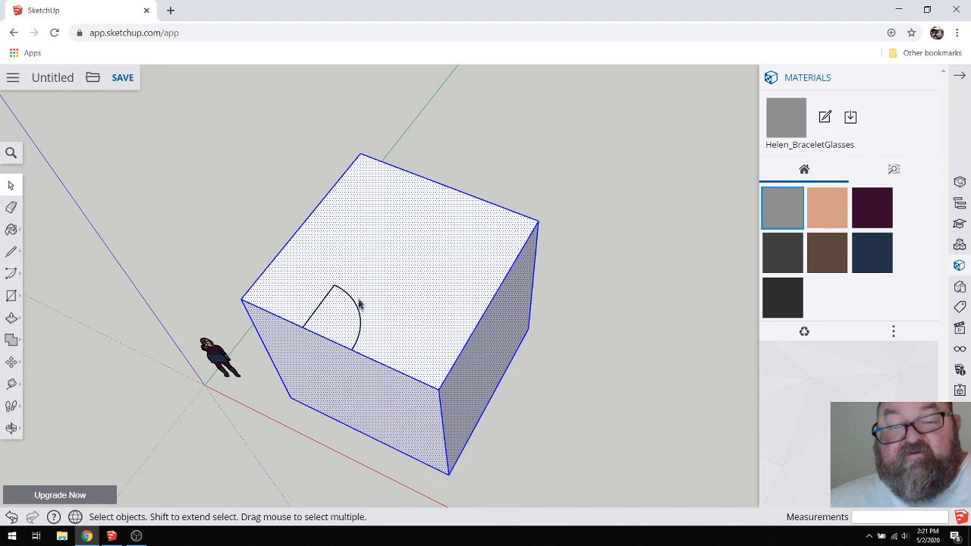
click(323, 309)
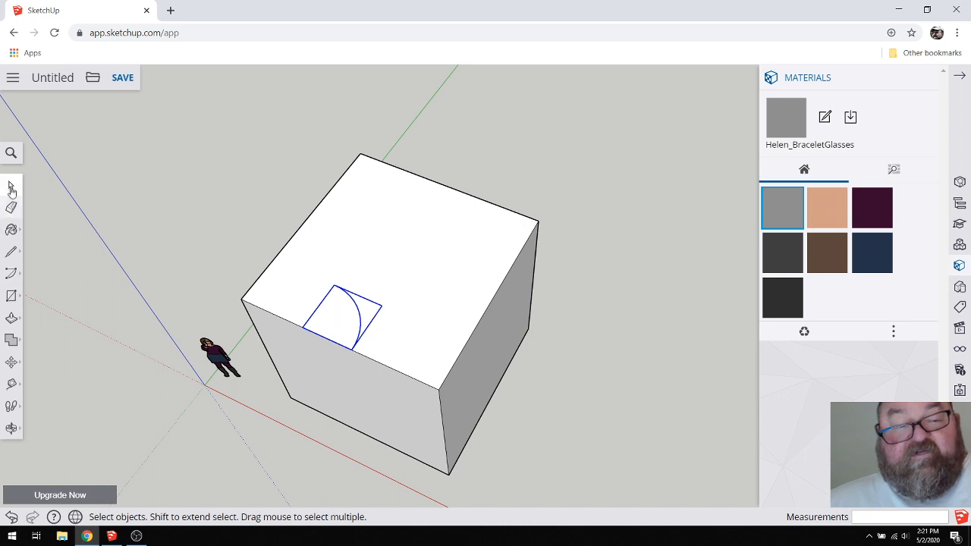
click(348, 314)
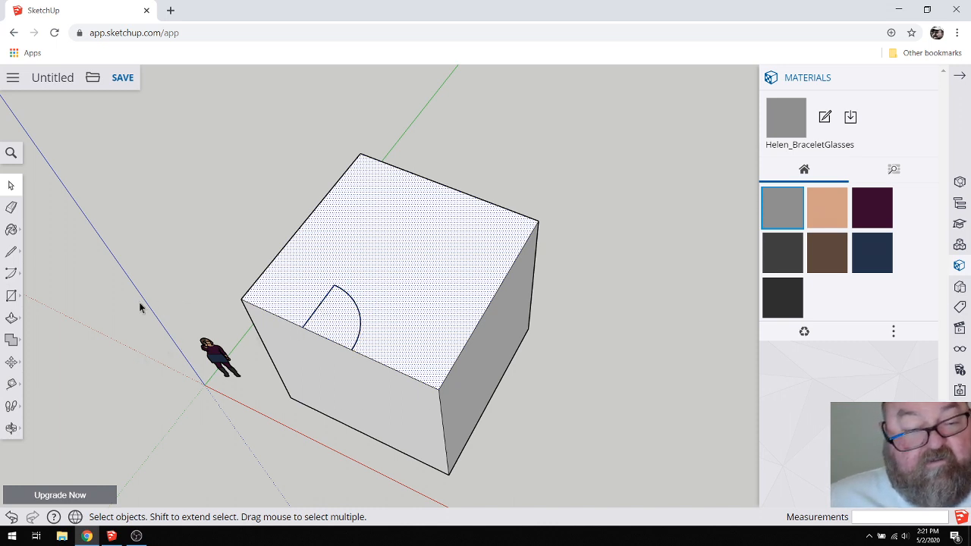
Step: Slide the quarter-circle group along the cube's front top edge and return it to its starting position
click(11, 365)
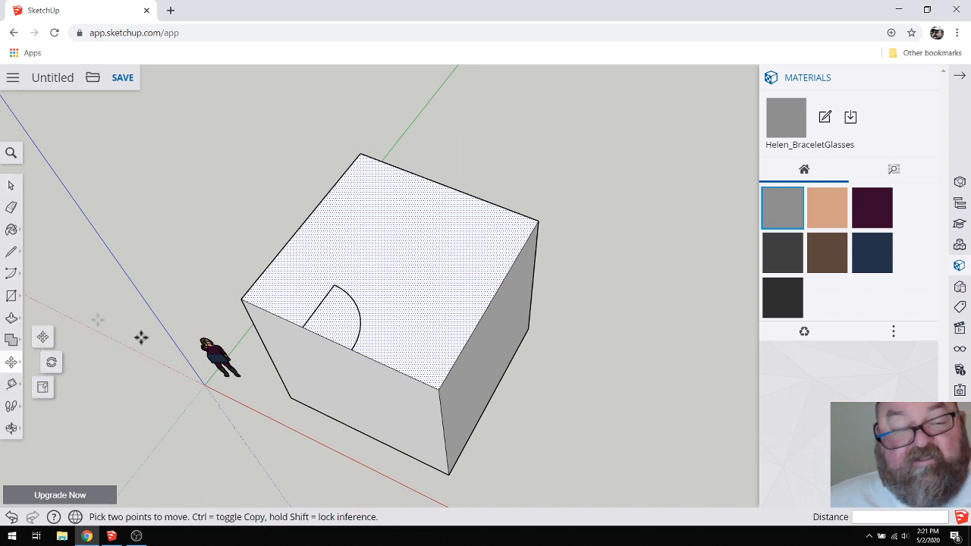
click(11, 185)
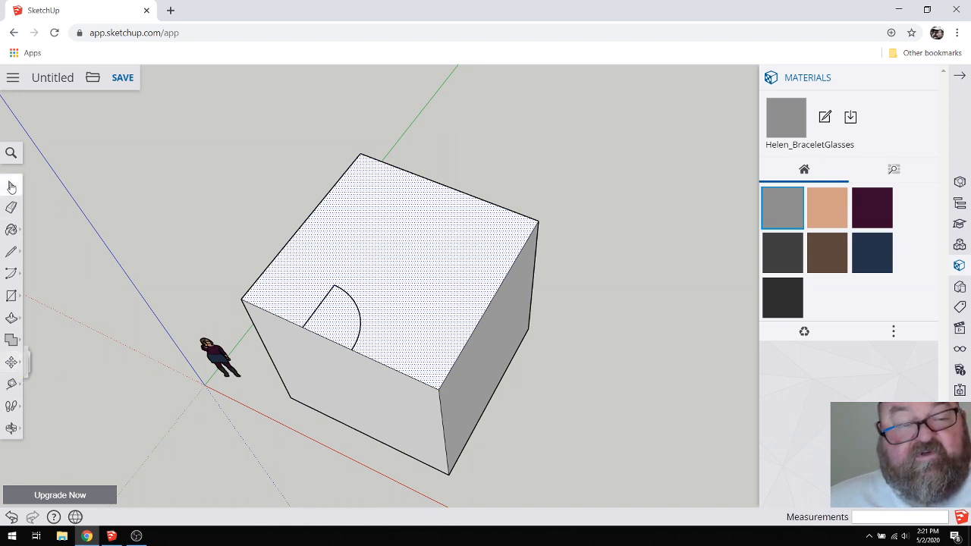
click(309, 324)
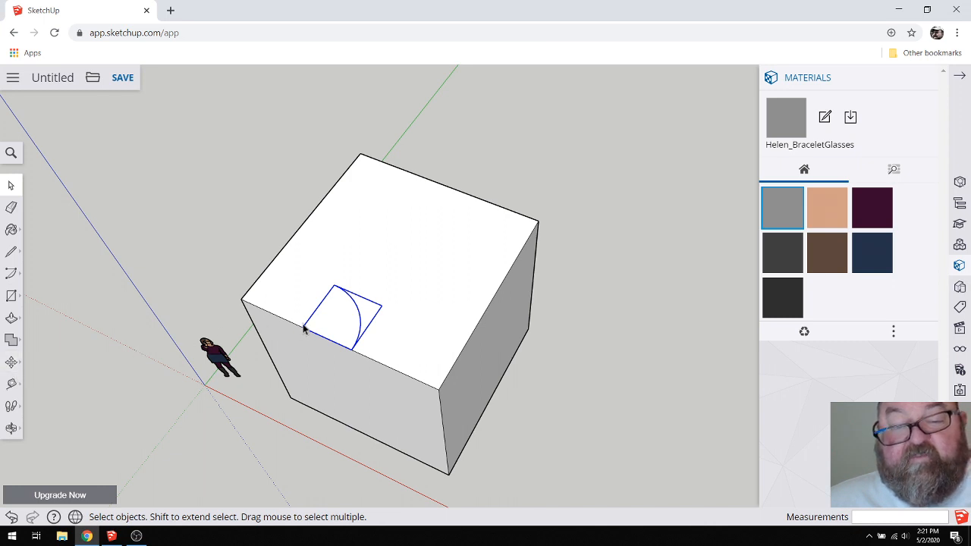
click(12, 363)
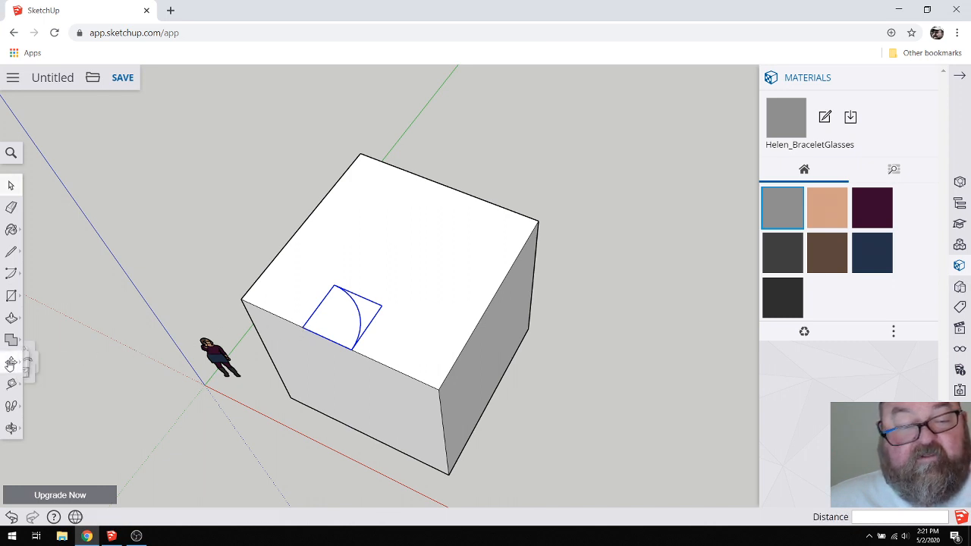
click(301, 326)
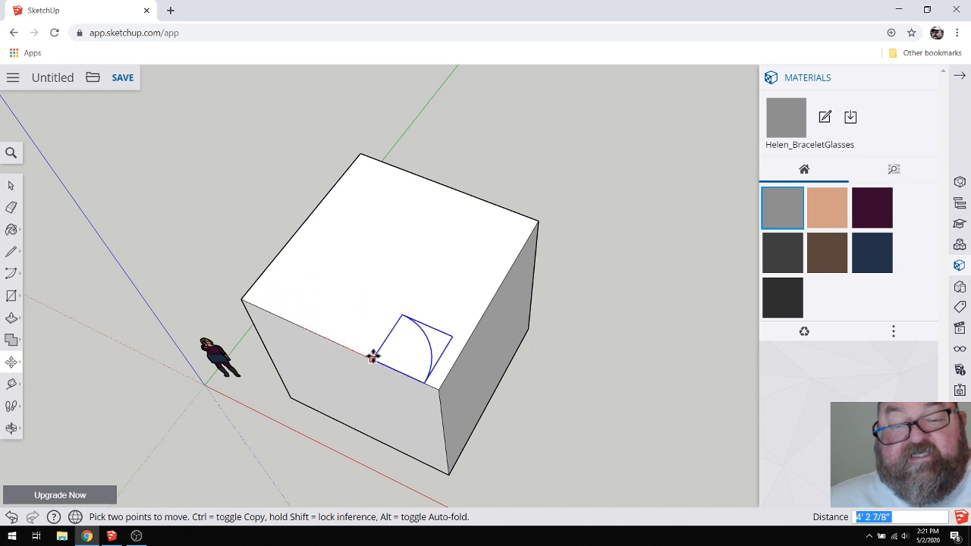
click(297, 328)
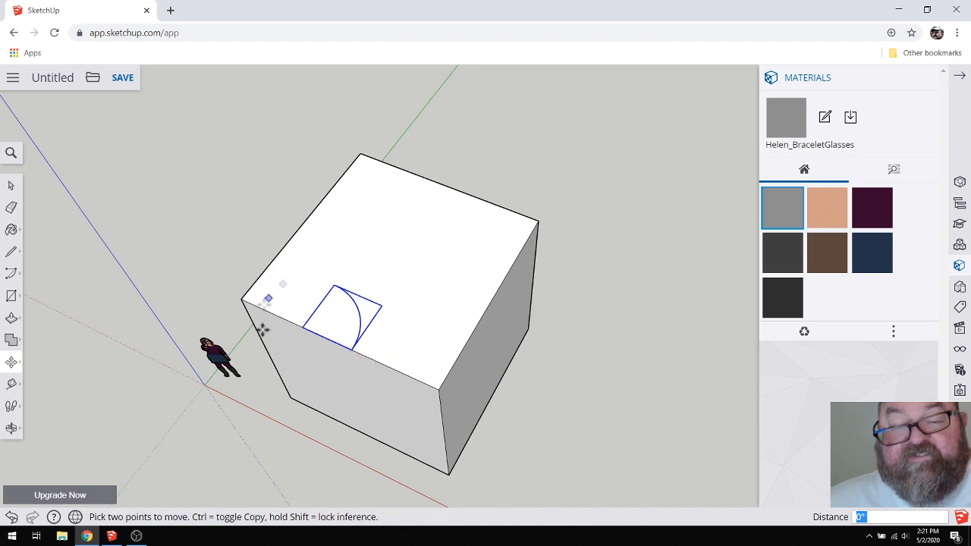
Step: Explode the quarter-circle group on the cube's top face
click(11, 185)
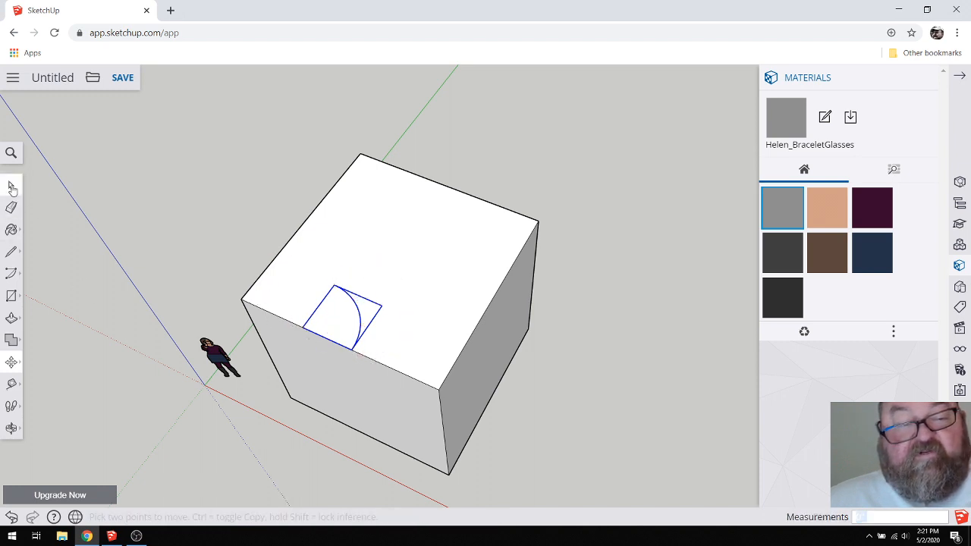
right_click(361, 318)
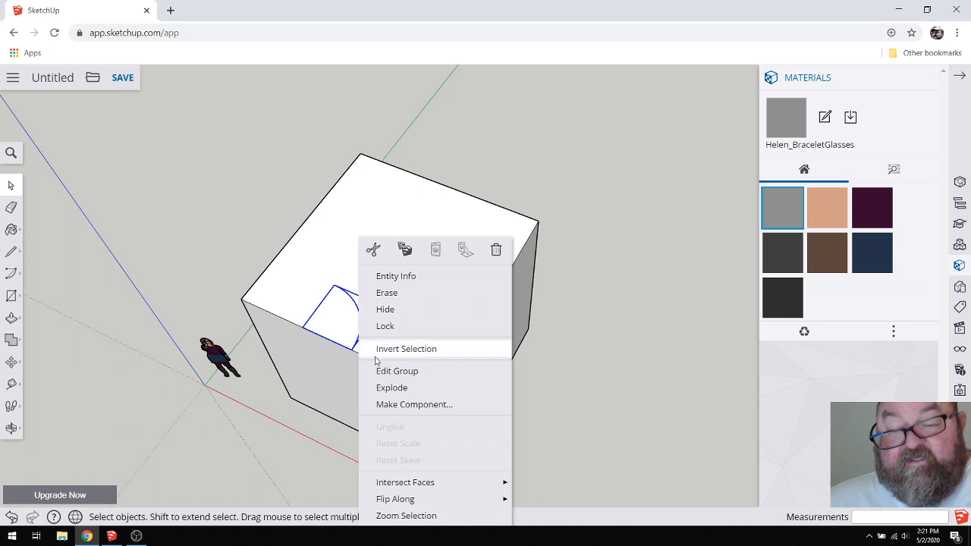
click(381, 390)
Step: Push/Pull the quarter-circle face upward by 3' 9 1/8" from the cube's top
middle_drag(381, 390, 331, 291)
key(p)
drag(336, 291, 327, 229)
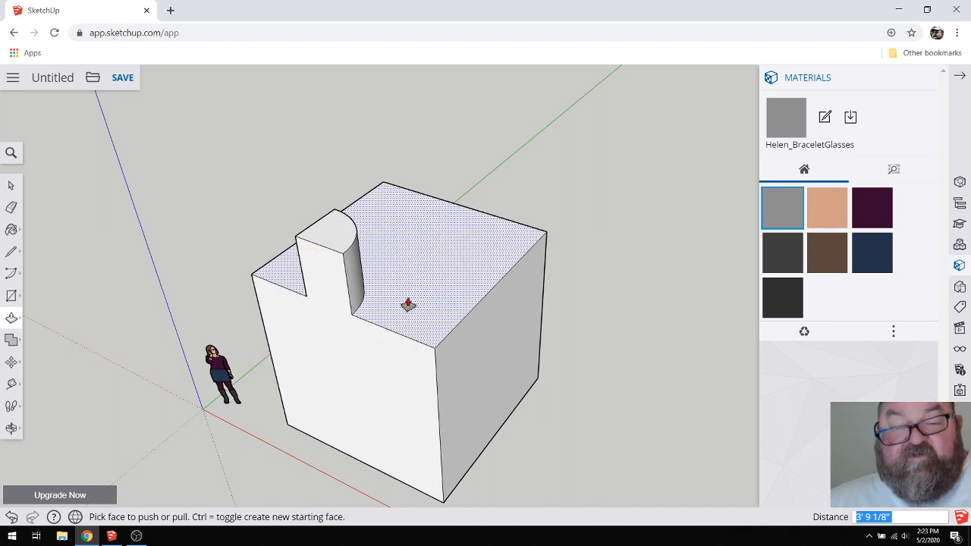
key(c)
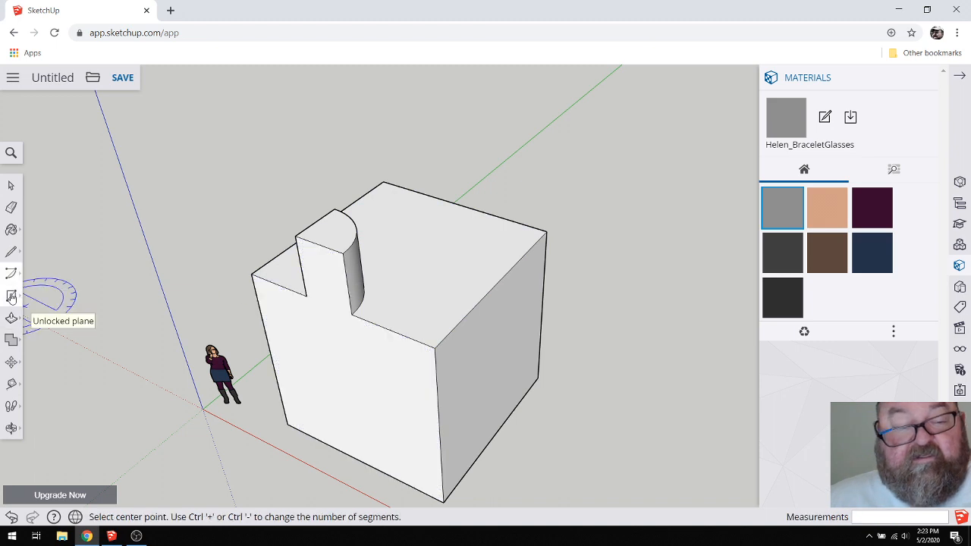
click(11, 298)
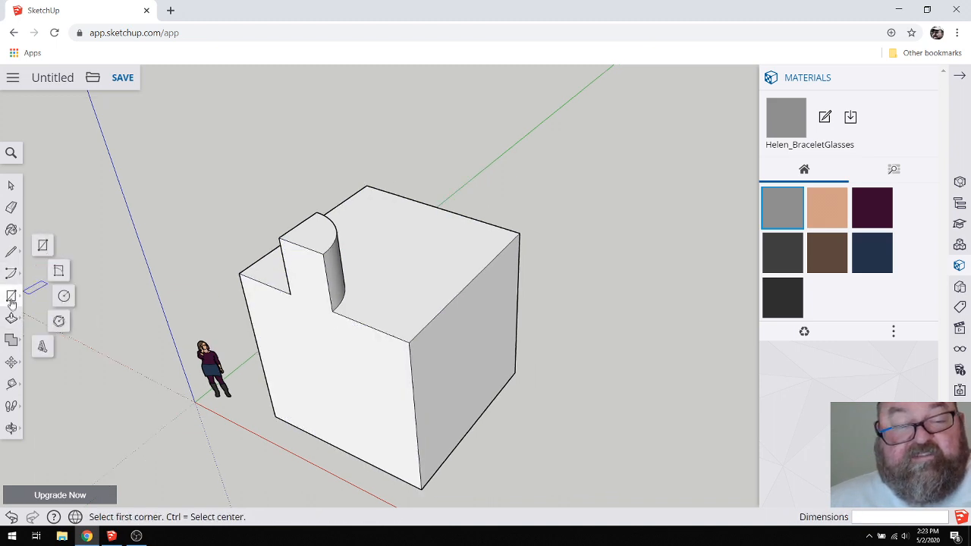
click(10, 295)
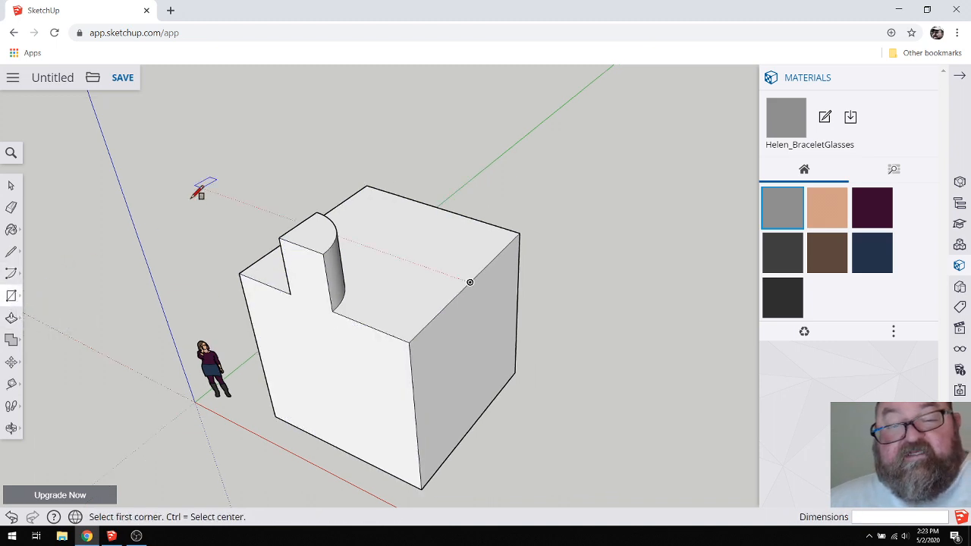
Step: Draw a 12' by 12' rectangle on the ground beside the cube, parallel to the red axis
click(11, 428)
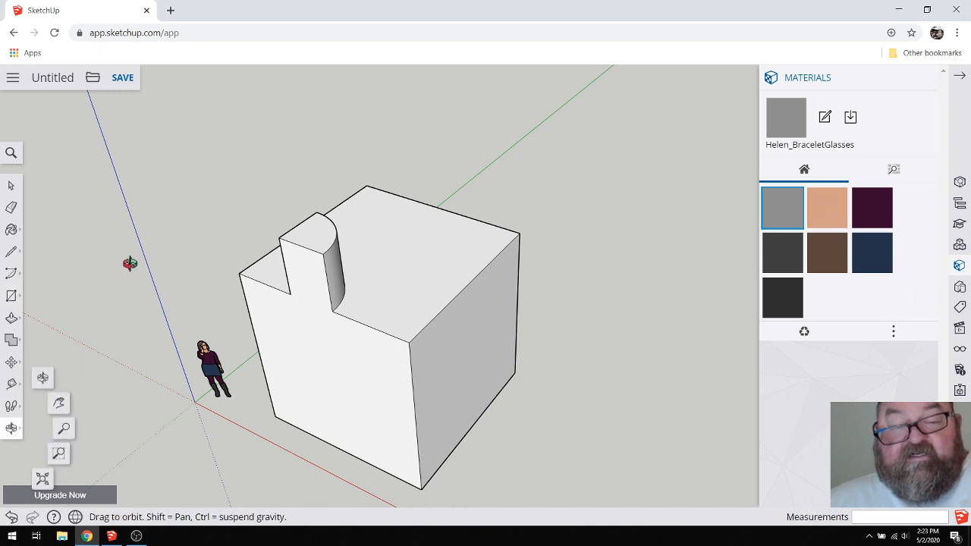
scroll(130, 264, down, 3)
drag(406, 423, 303, 296)
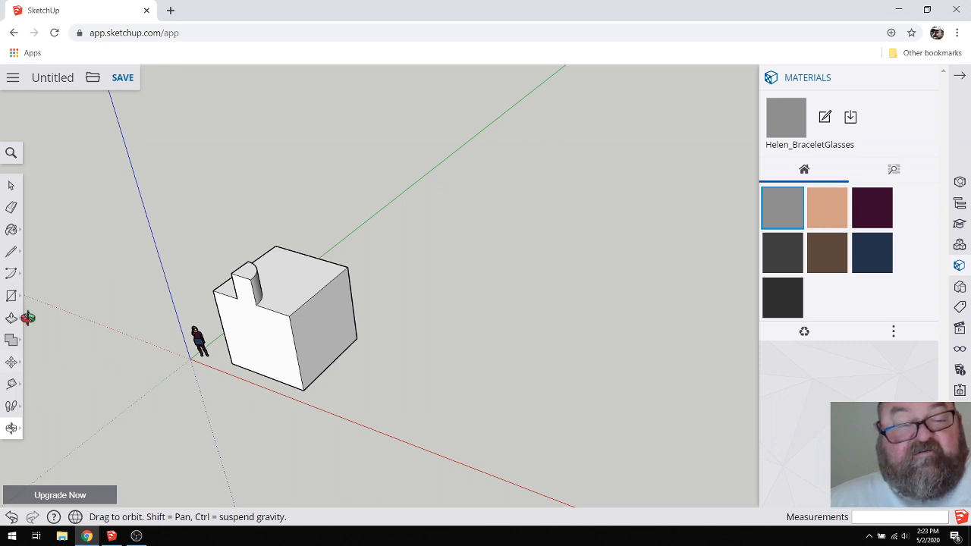
click(11, 296)
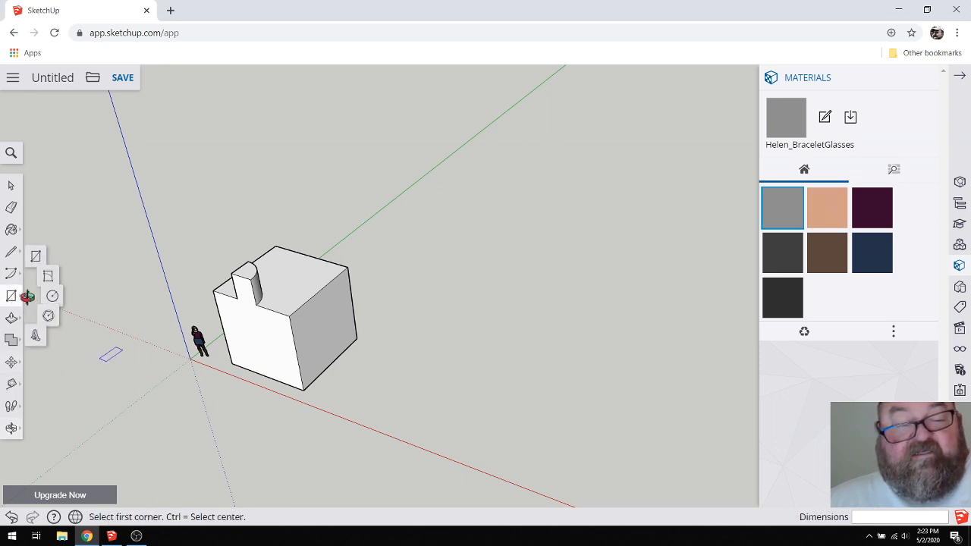
click(395, 364)
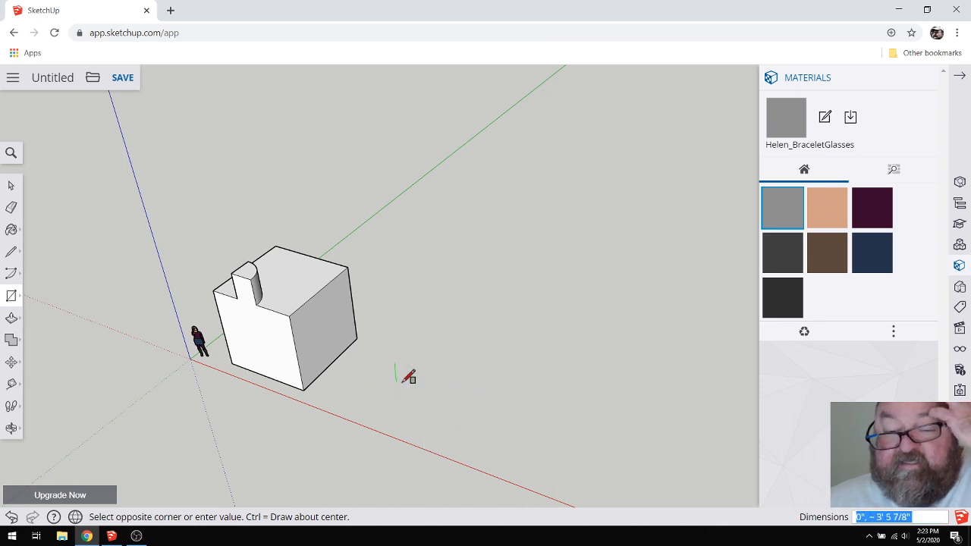
key(Escape)
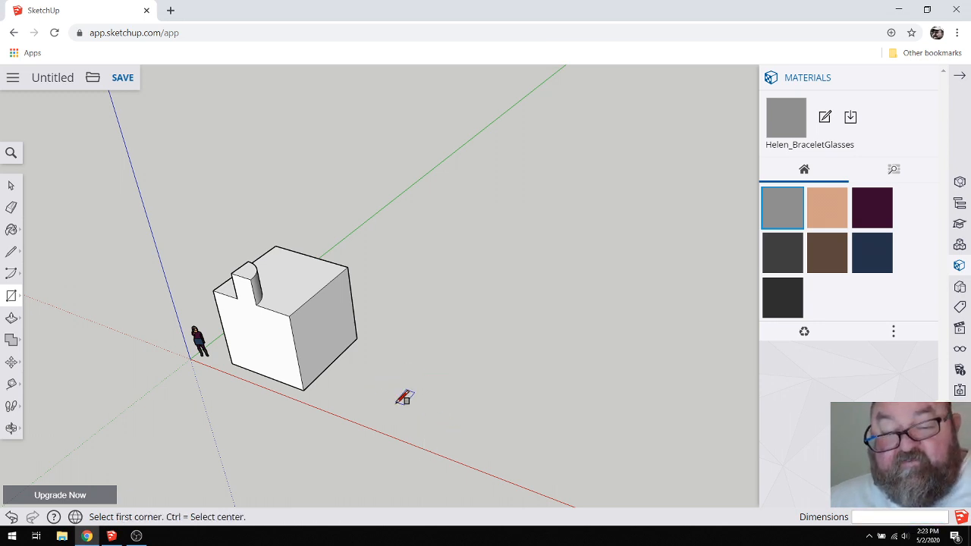
scroll(403, 398, up, 2)
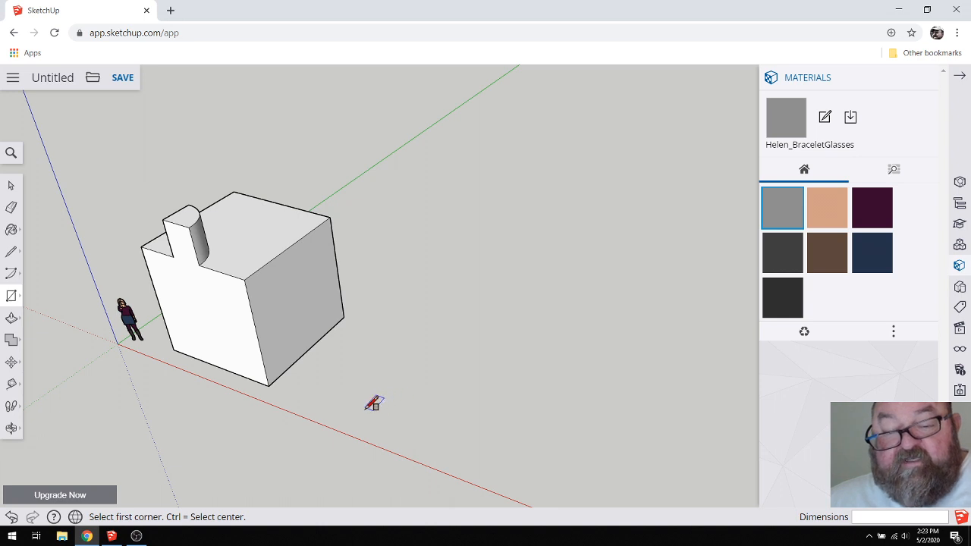
click(366, 407)
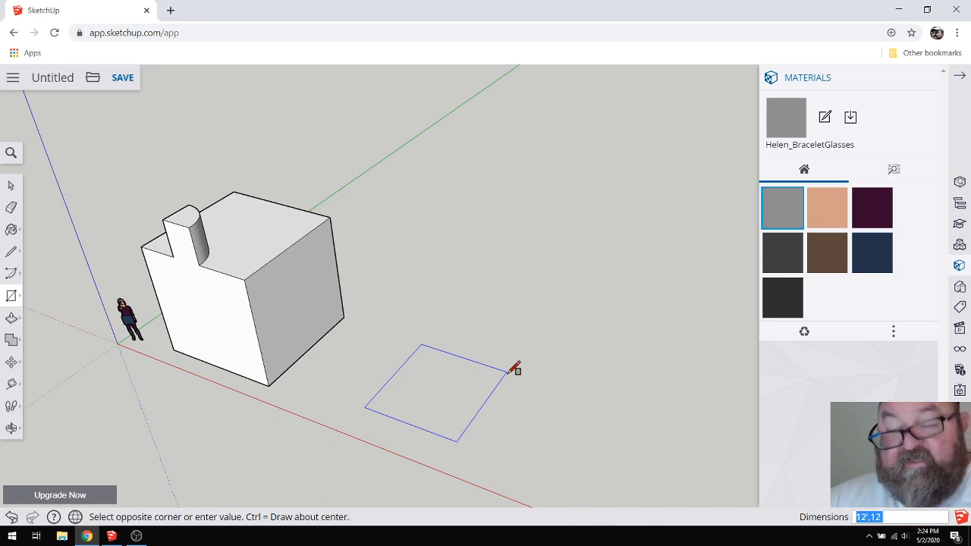
key(Return)
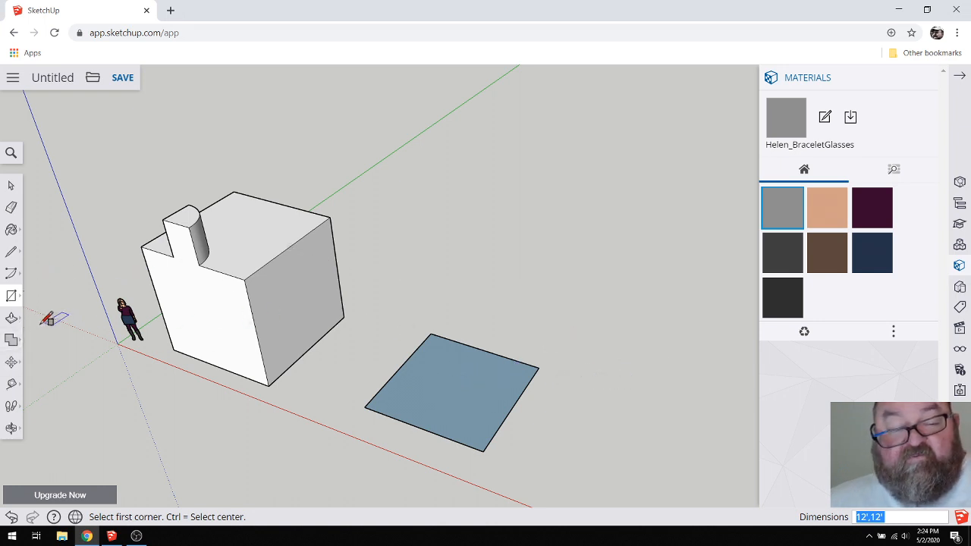
Step: Push/Pull the new rectangle up 12' to match the height of the first cube
click(11, 319)
click(398, 383)
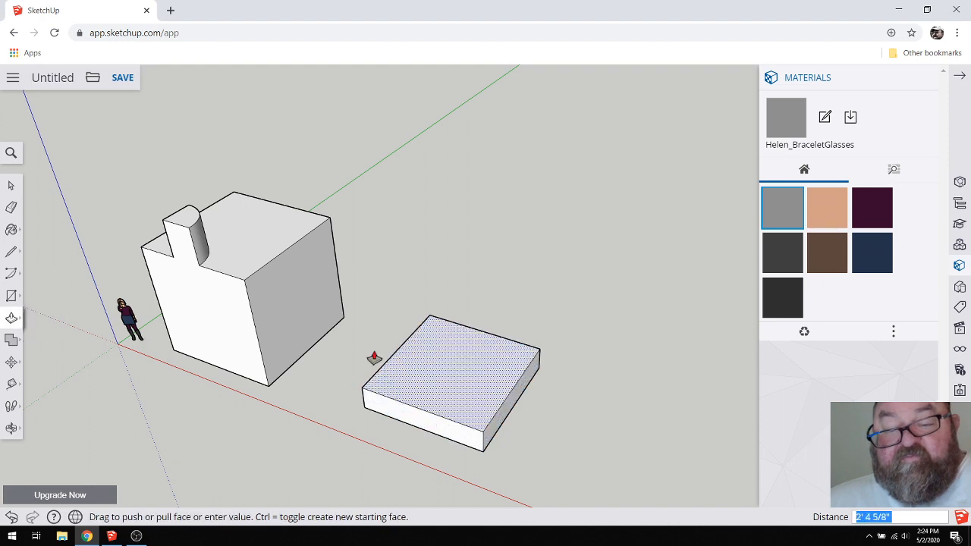
click(243, 287)
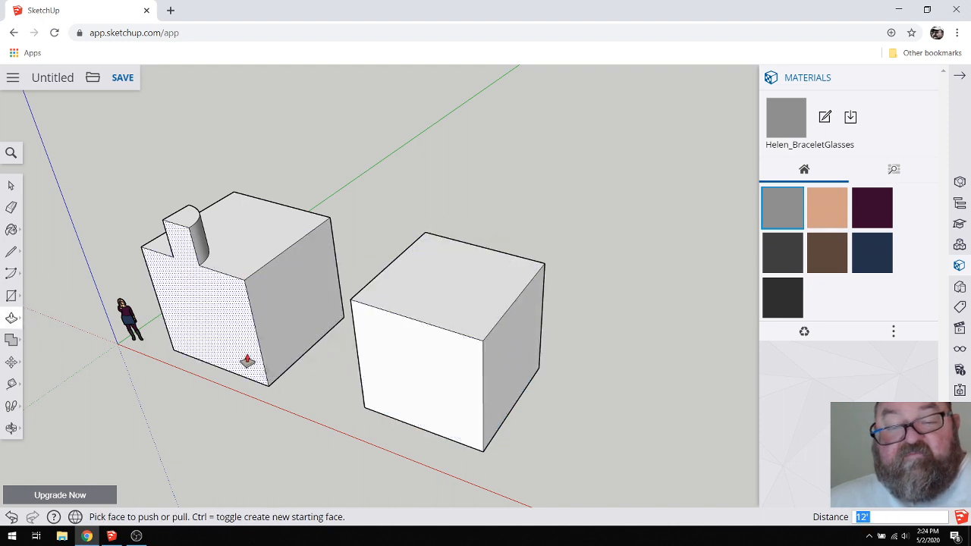
Step: Place a Tape Measure guide line through the middle of the second cube's top face, parallel to its side edge
scroll(293, 243, down, 2)
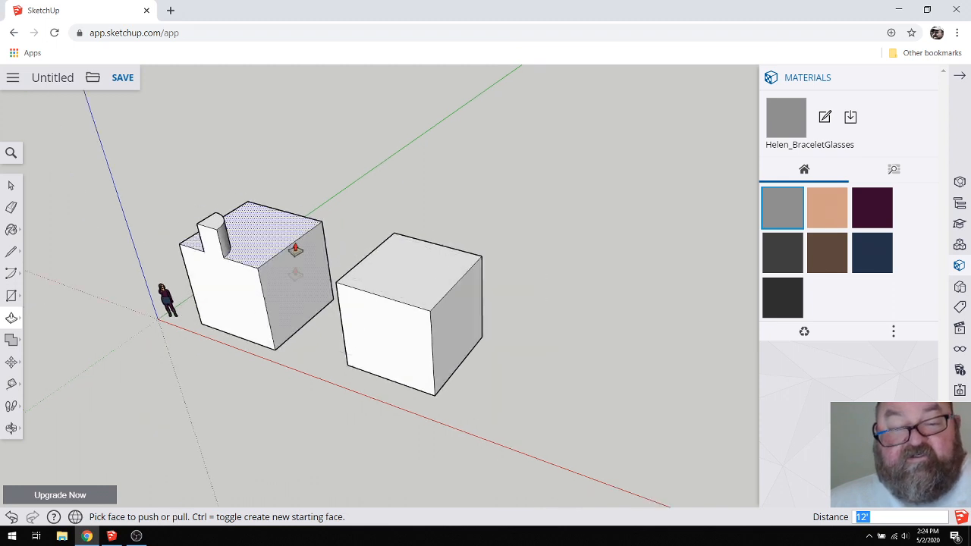
click(11, 340)
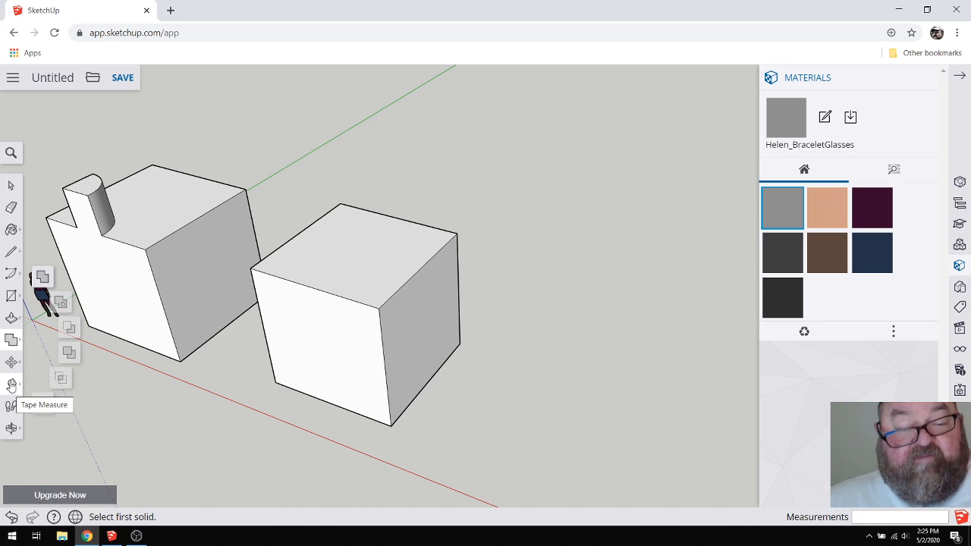
click(11, 385)
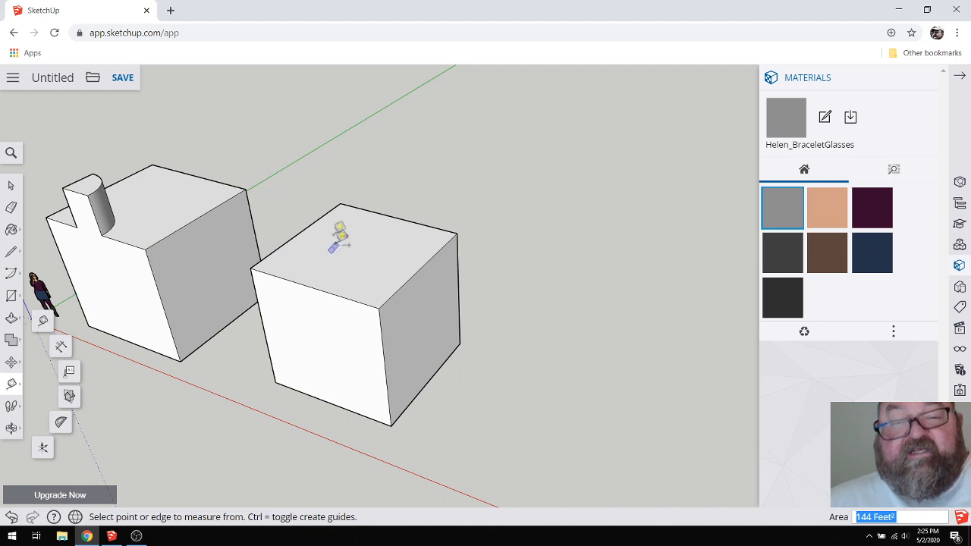
click(11, 429)
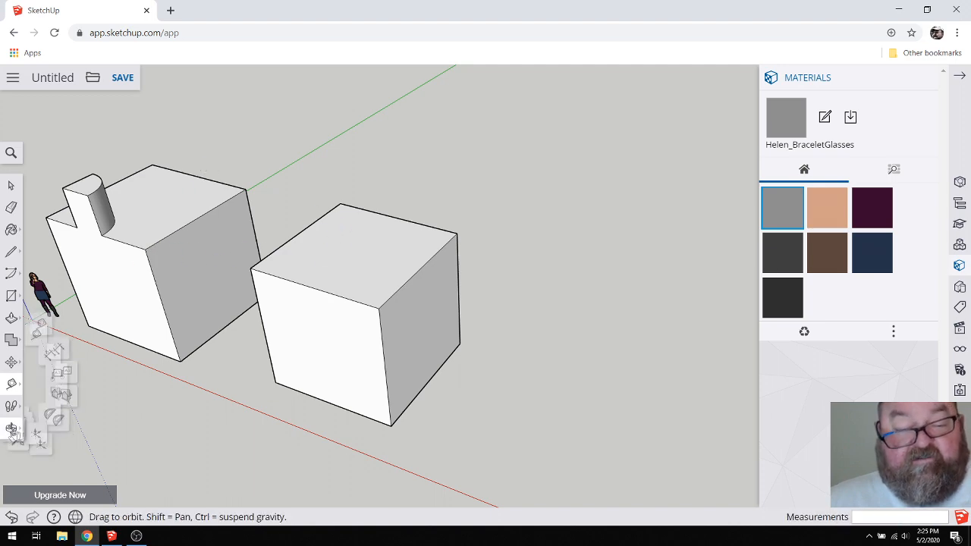
drag(326, 296, 289, 329)
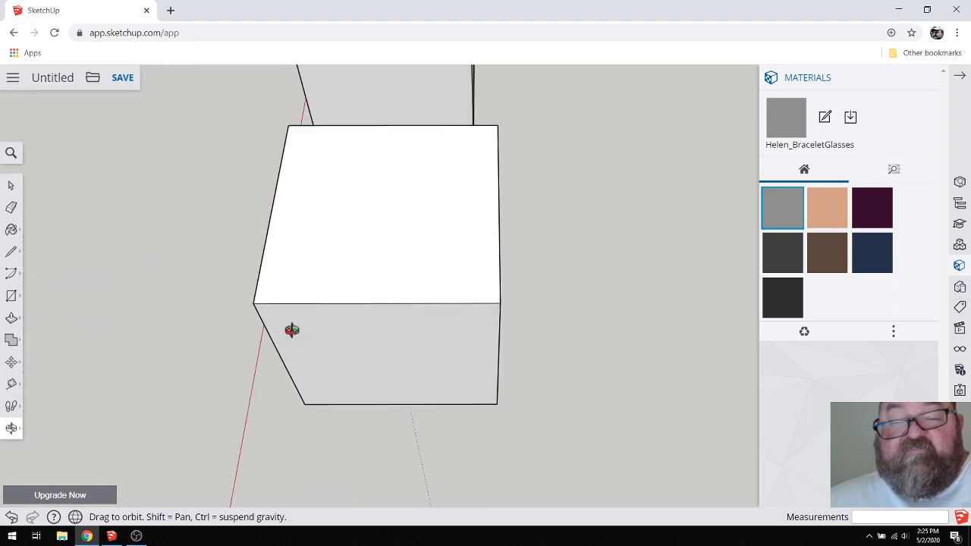
drag(250, 189, 282, 174)
drag(326, 230, 384, 225)
drag(310, 214, 321, 243)
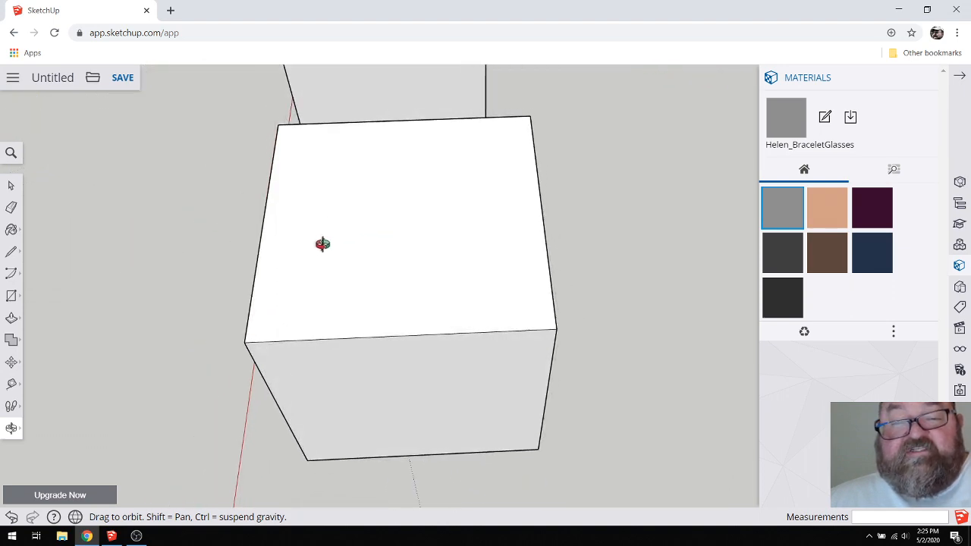
click(11, 385)
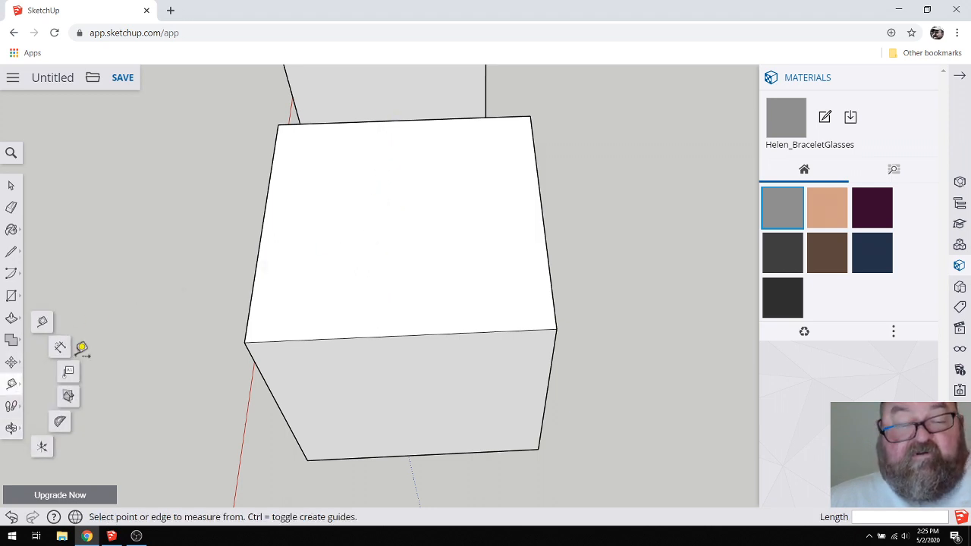
click(263, 222)
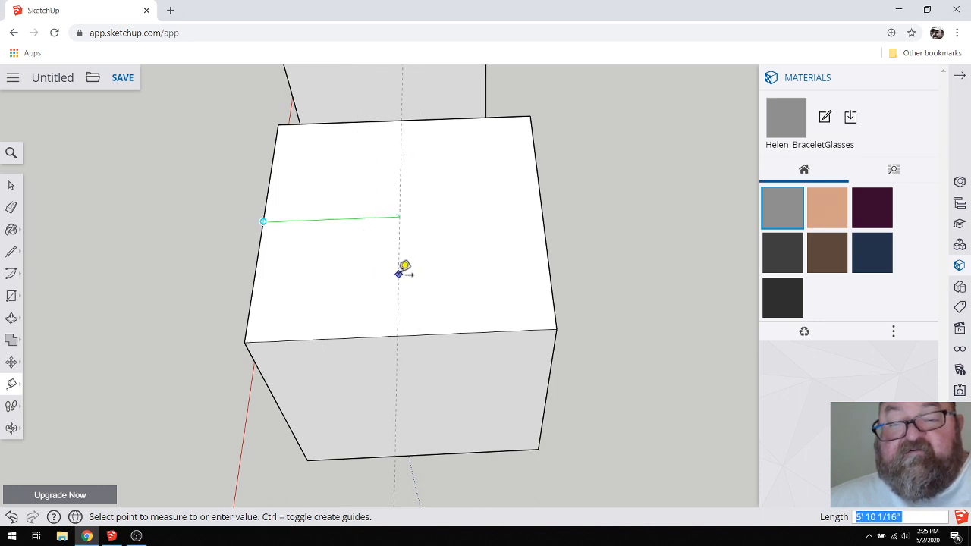
click(402, 335)
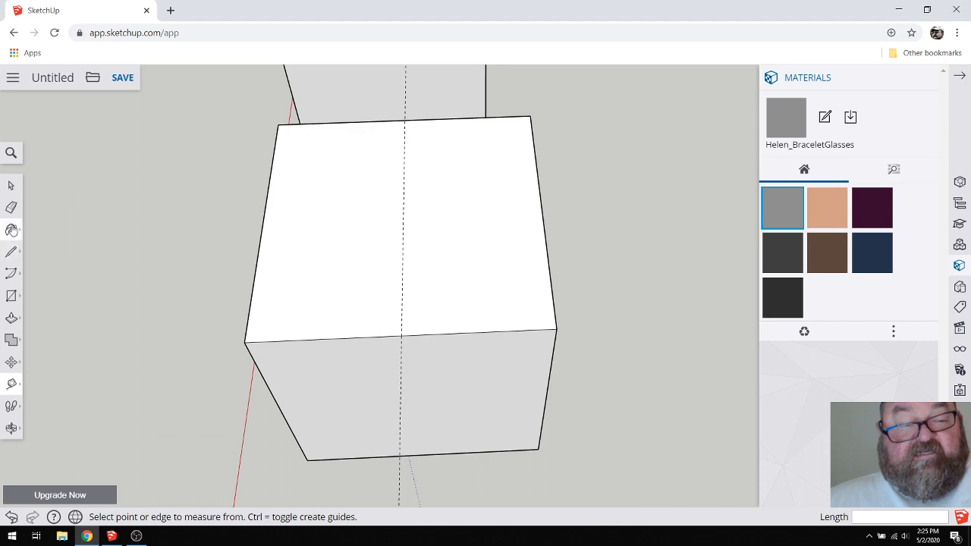
Step: Add Tape Measure guide lines along the two side edges of the second cube's top face
click(12, 428)
drag(396, 318, 547, 281)
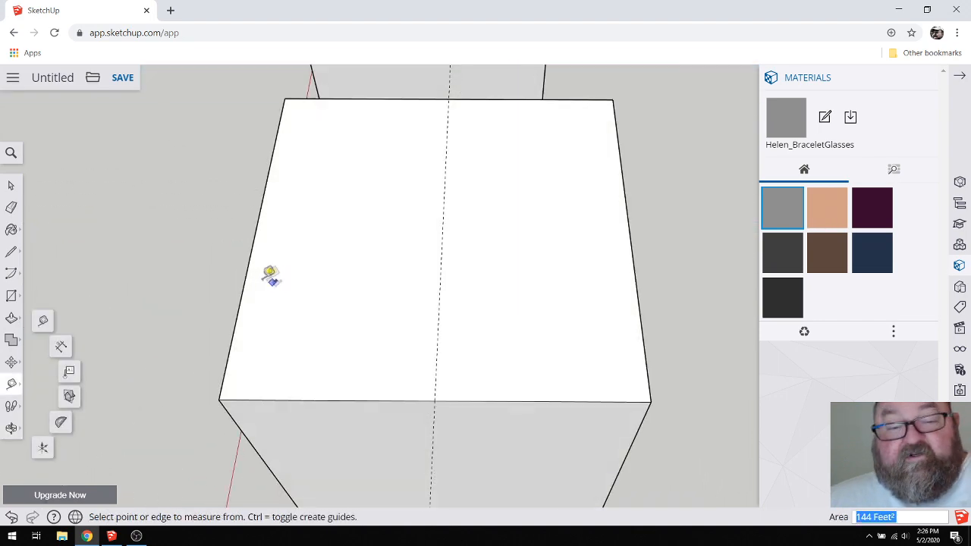
click(246, 278)
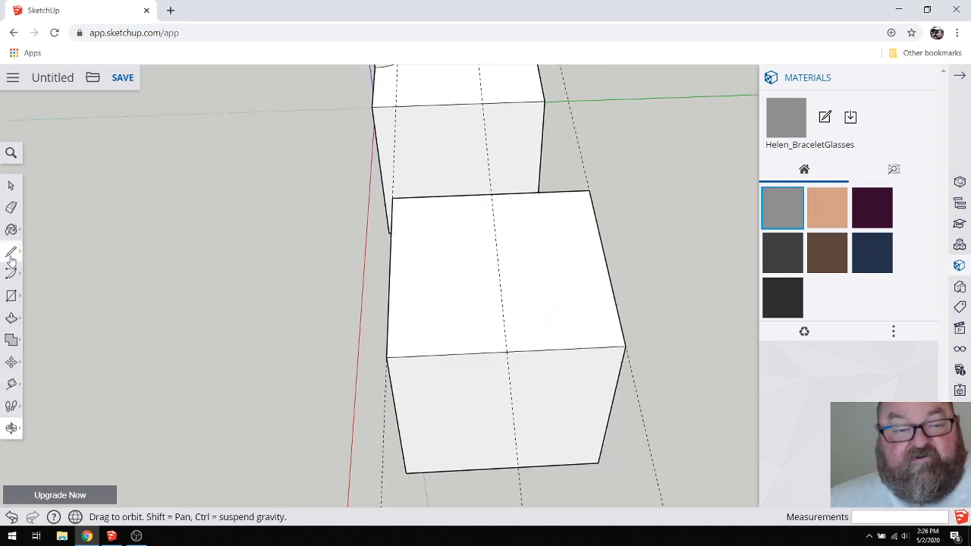
Step: Draw a short straight line on the ground in front of the second cube, parallel to the green axis, as a slope triangle's base
click(12, 251)
scroll(498, 338, up, 3)
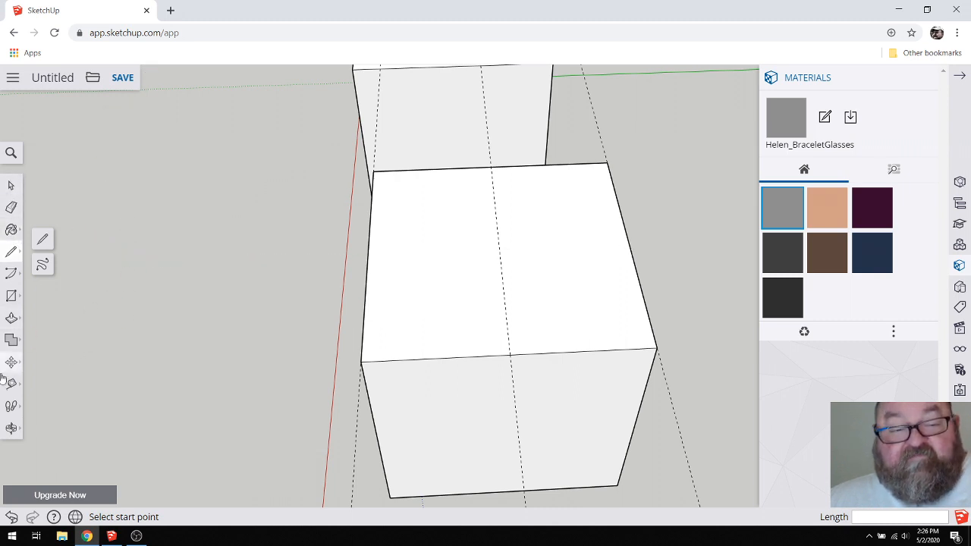
click(11, 428)
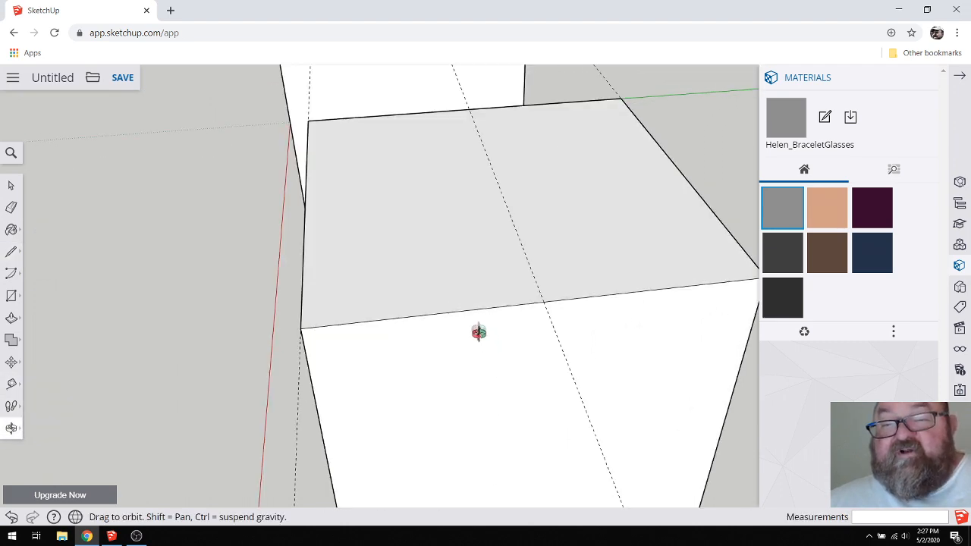
drag(478, 321, 543, 318)
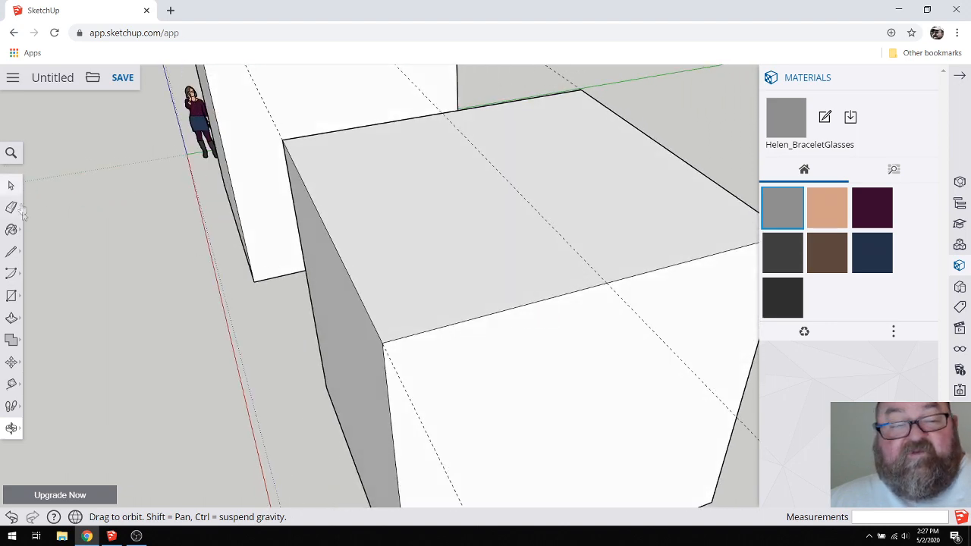
click(12, 252)
scroll(394, 278, down, 5)
scroll(397, 304, down, 2)
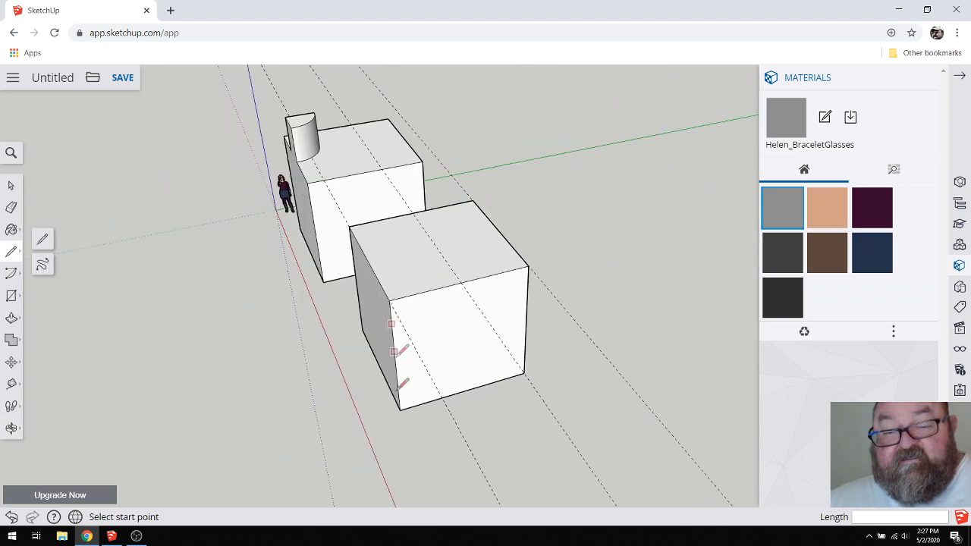
scroll(400, 463, up, 6)
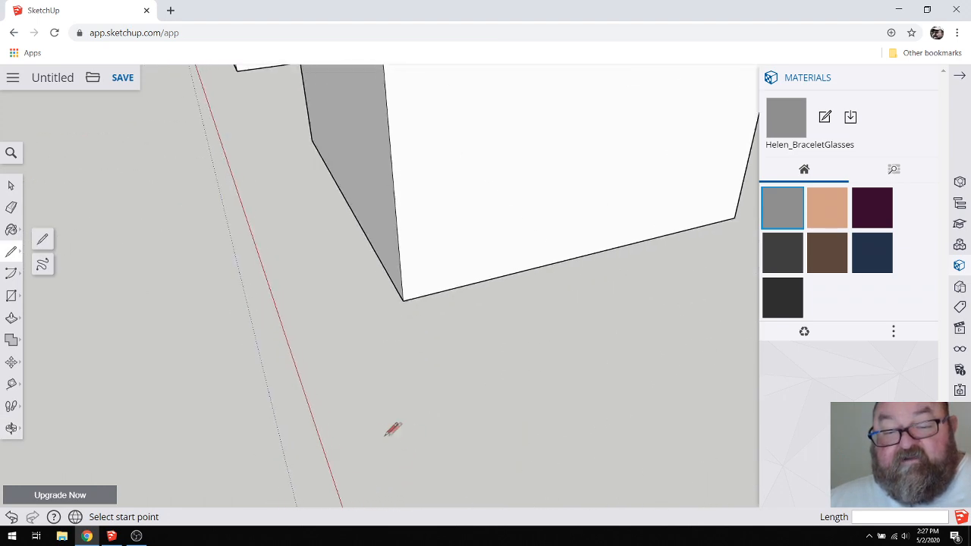
click(373, 438)
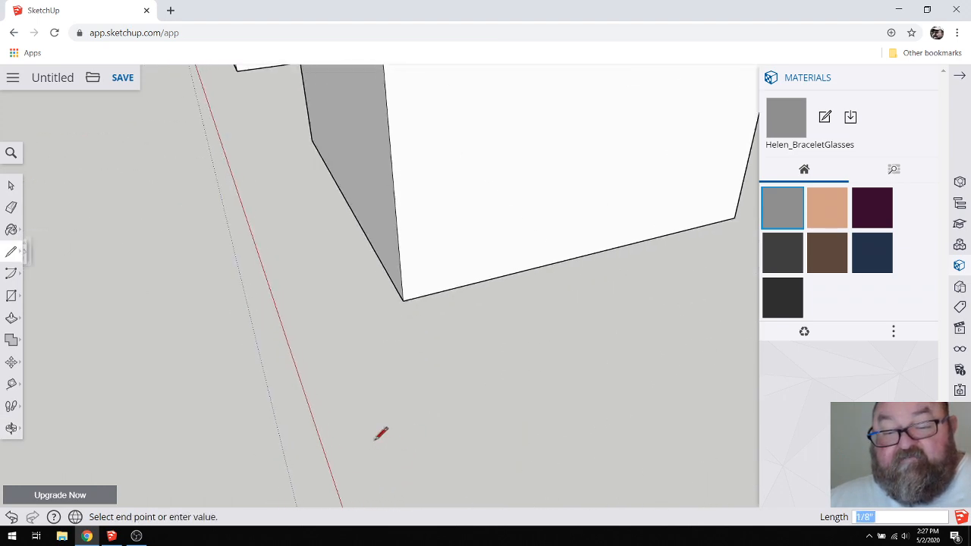
click(445, 412)
Step: Draw a 4" vertical line from the base line's end and close the triangle with a sloping side of about 1' 5/8"
scroll(410, 440, up, 5)
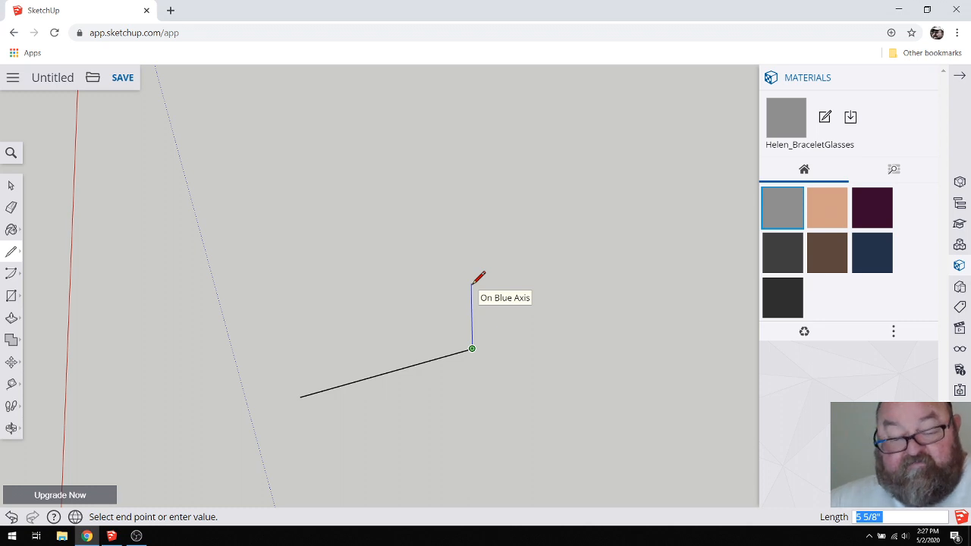
key(Return)
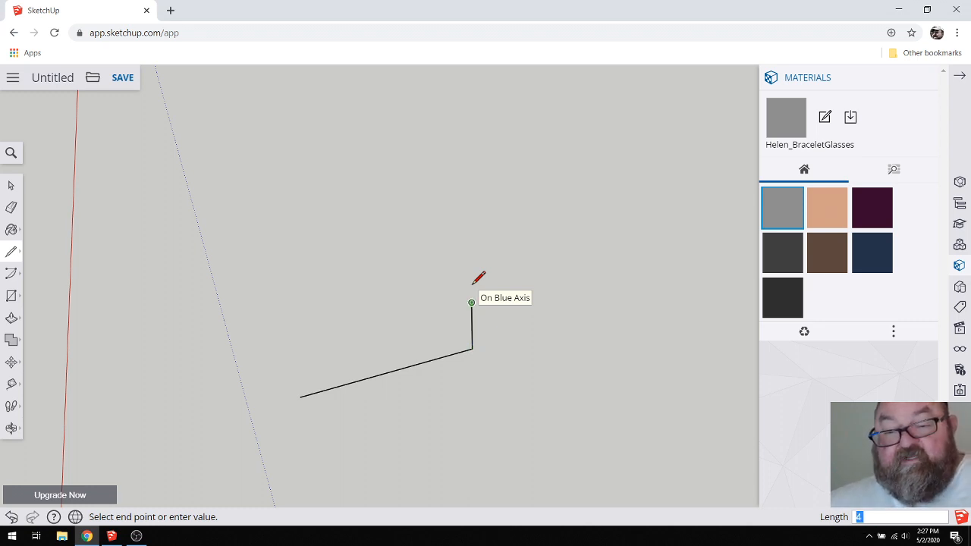
click(301, 397)
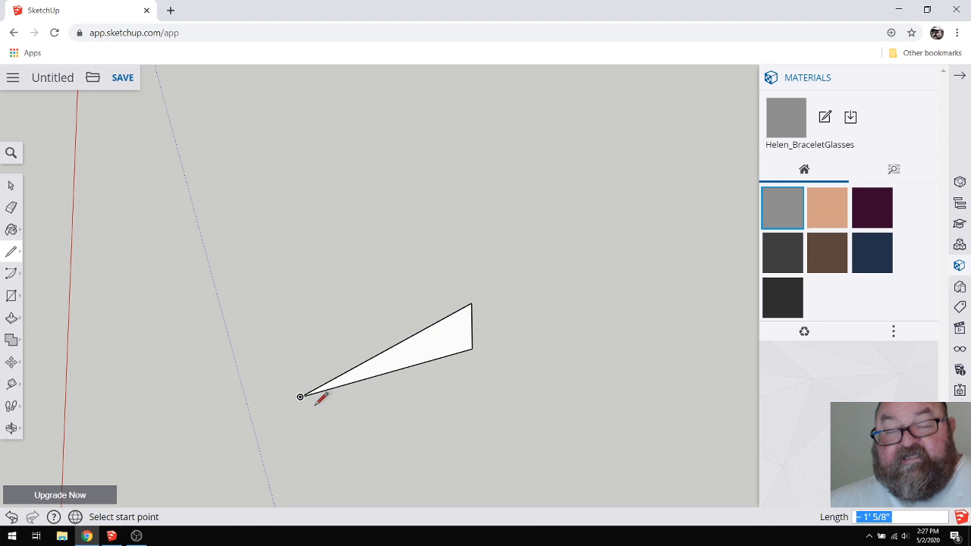
Step: Draw a 12" line from the corner of the second cube's top face along its front edge
click(11, 428)
drag(261, 362, 430, 423)
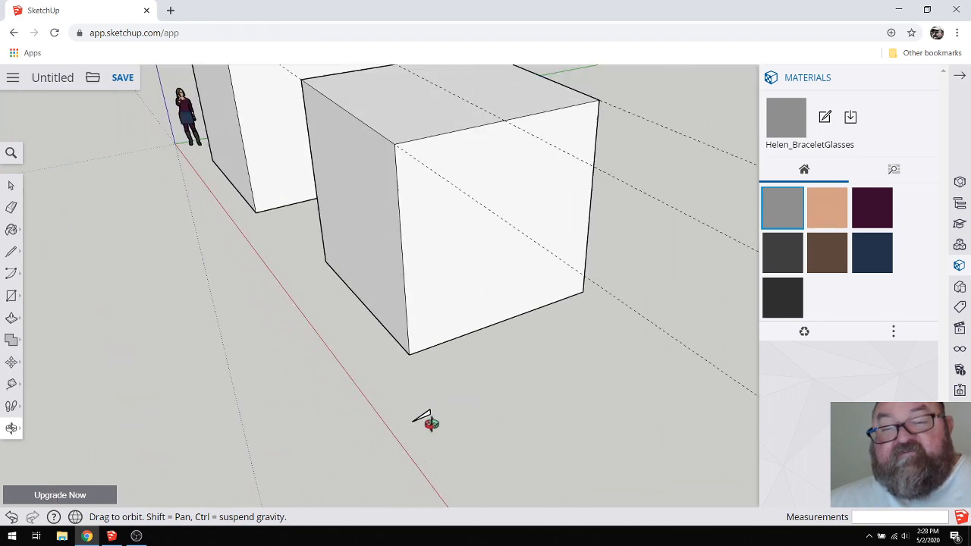
scroll(431, 422, down, 2)
scroll(425, 208, up, 6)
drag(551, 294, 307, 342)
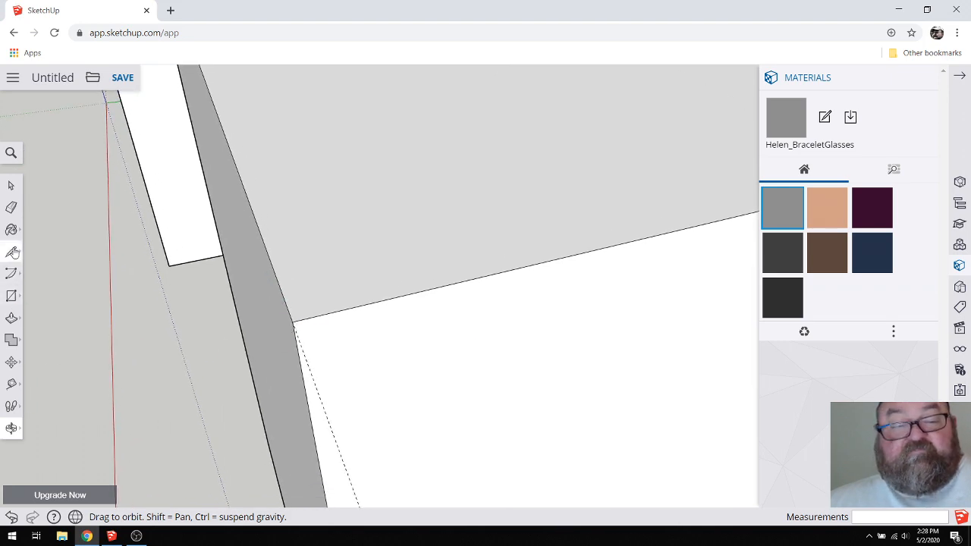
click(12, 253)
click(292, 322)
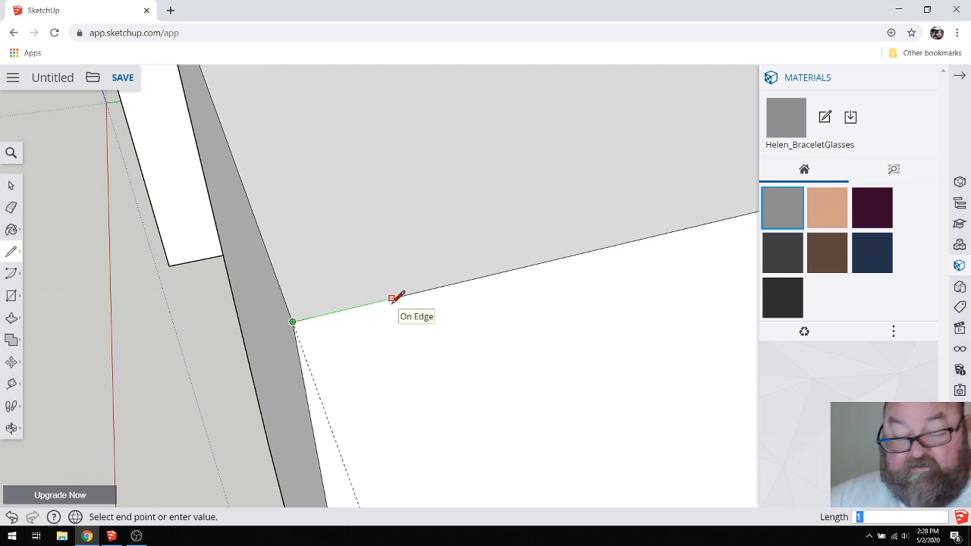
click(393, 298)
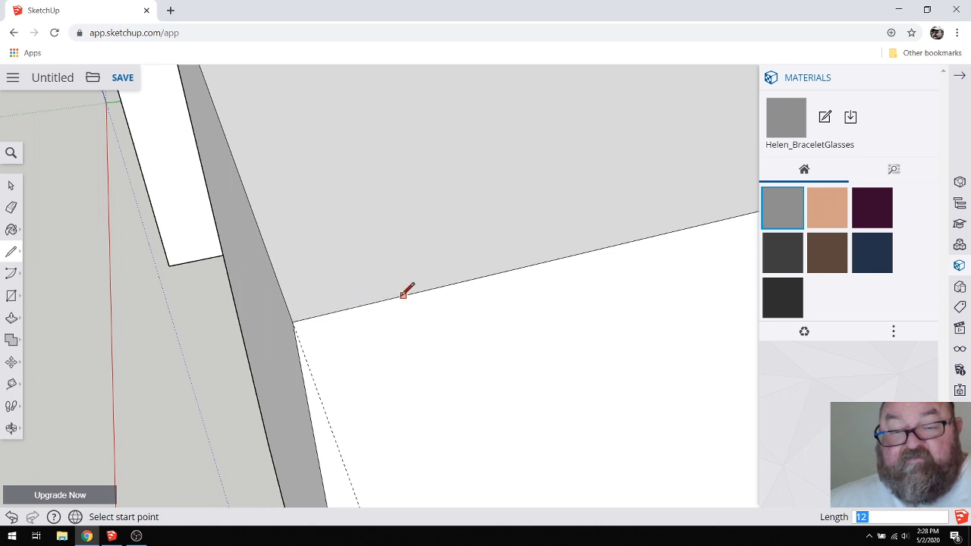
Step: Draw a vertical line up from the 12" line's midpoint and close the triangle with a sloping line of about 7 3/16" to the cube's corner
click(454, 283)
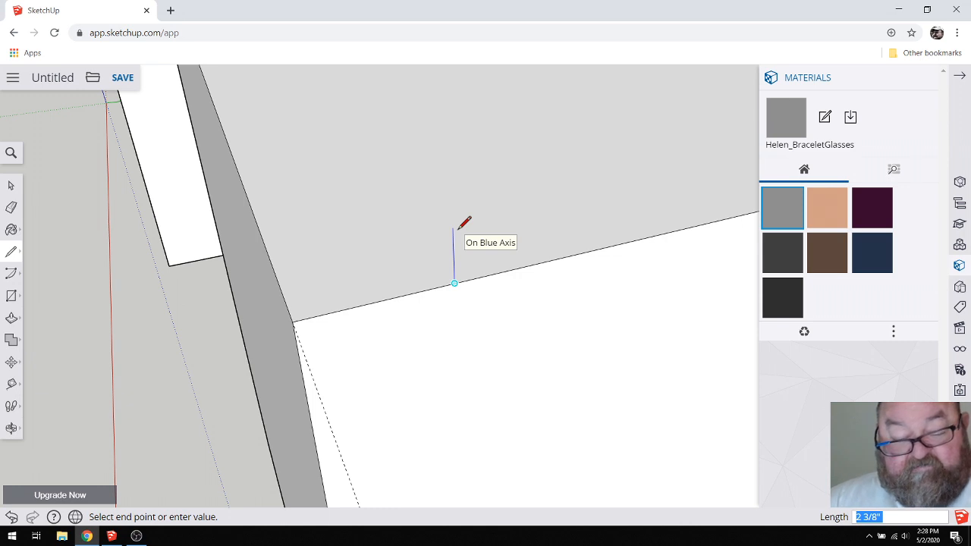
key(Return)
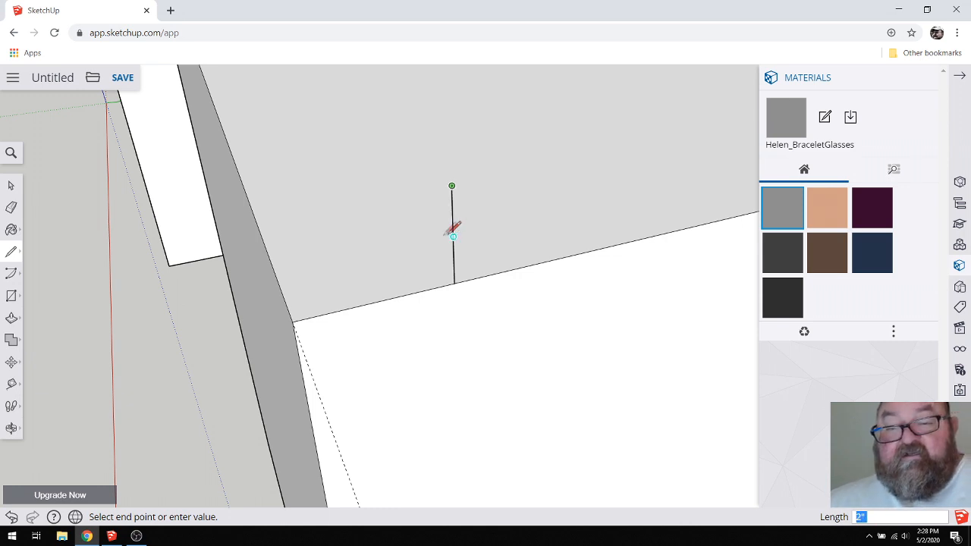
click(293, 321)
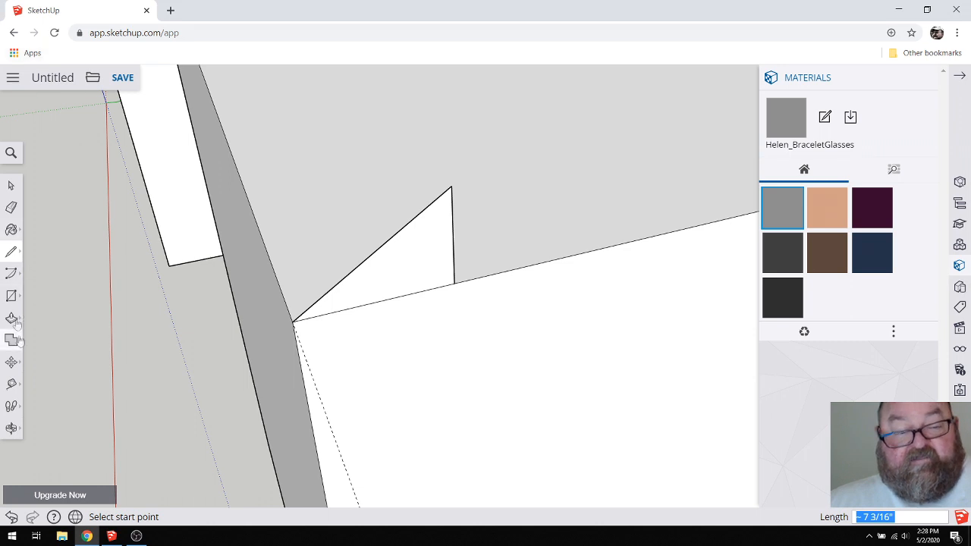
Step: Erase the small triangle's vertical side, keeping the sloping line at the cube's corner
click(10, 207)
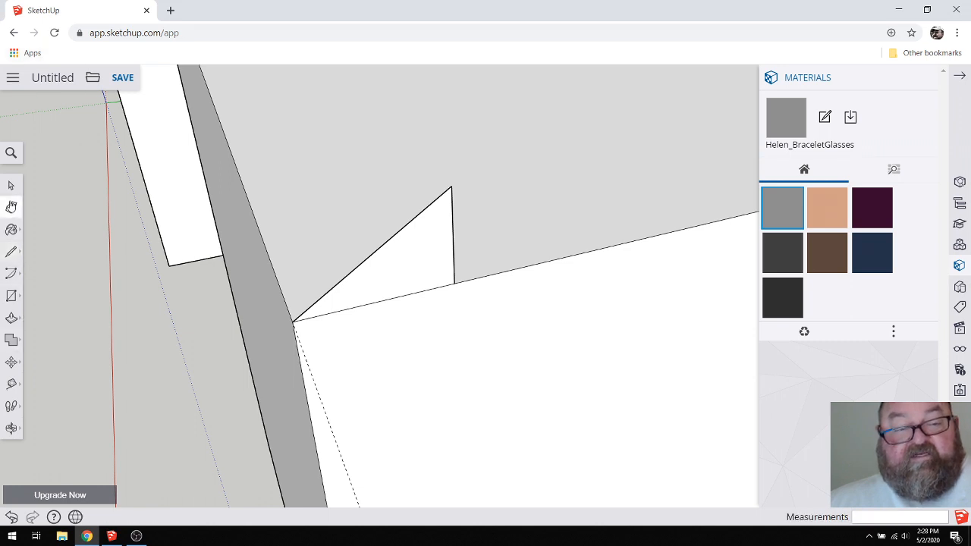
click(454, 214)
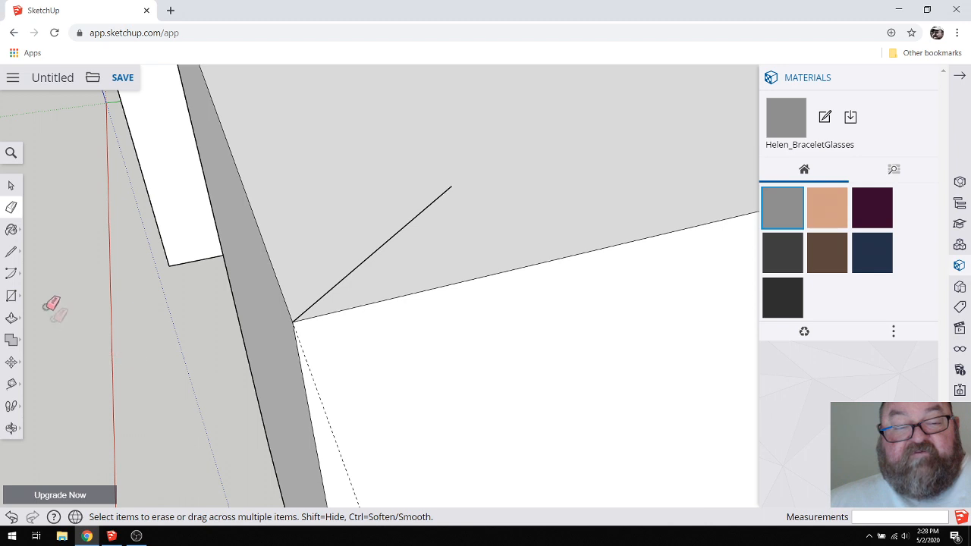
click(12, 252)
click(293, 322)
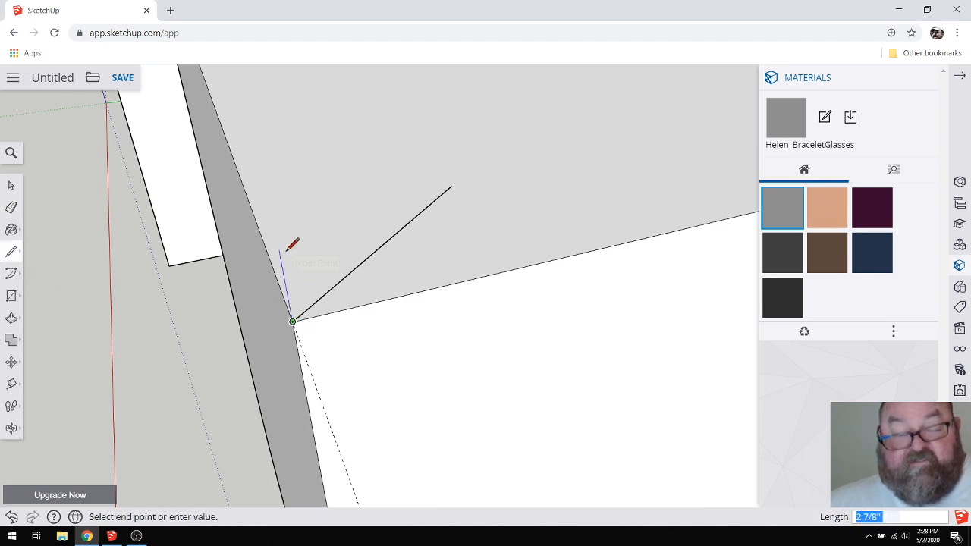
key(Escape)
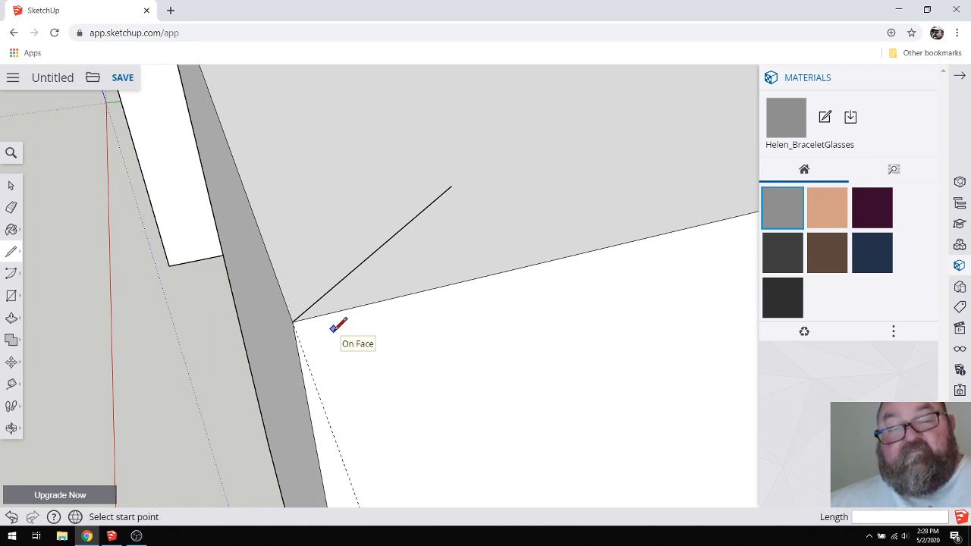
Step: Draw a 24" vertical line up from the cube's top front edge where the middle guide line crosses it
scroll(376, 378, down, 1)
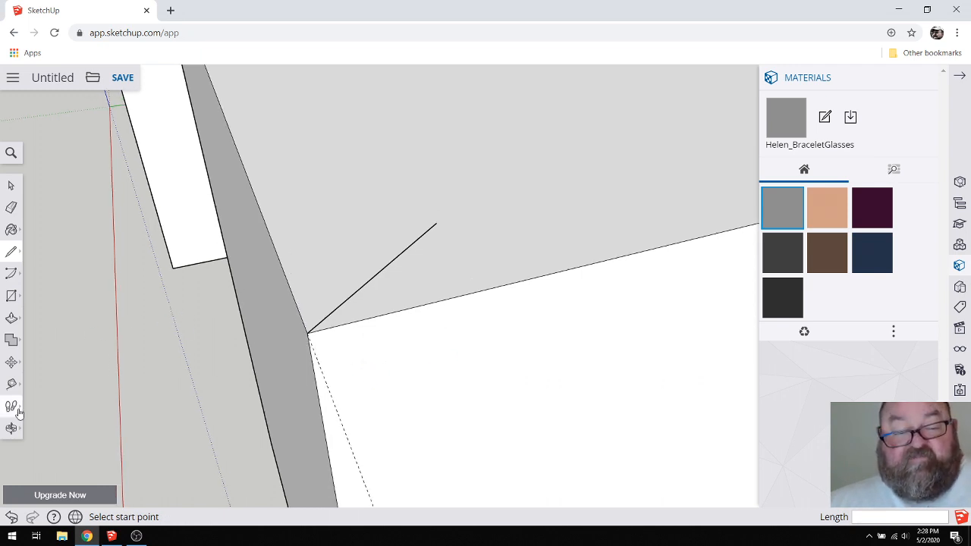
click(13, 430)
drag(326, 381, 366, 397)
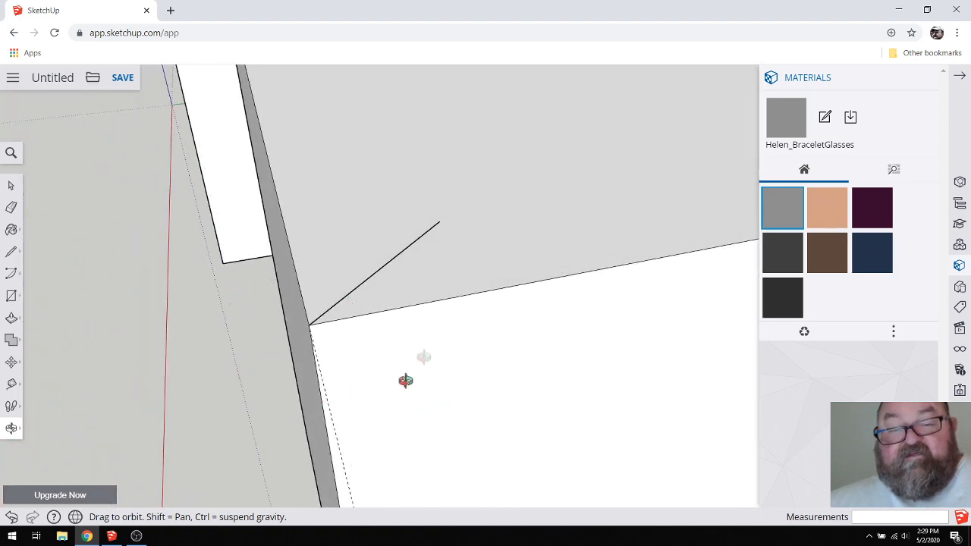
click(11, 257)
scroll(230, 328, down, 3)
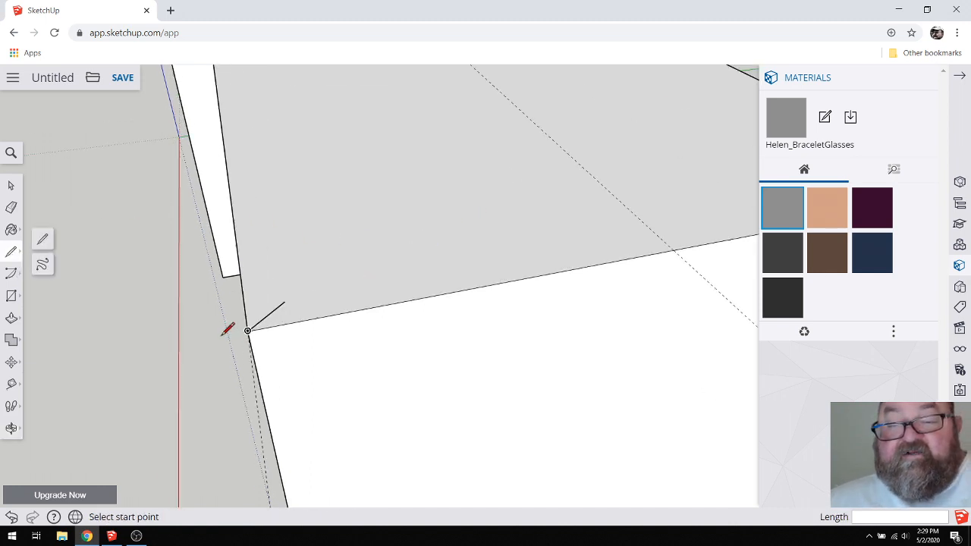
scroll(229, 328, down, 3)
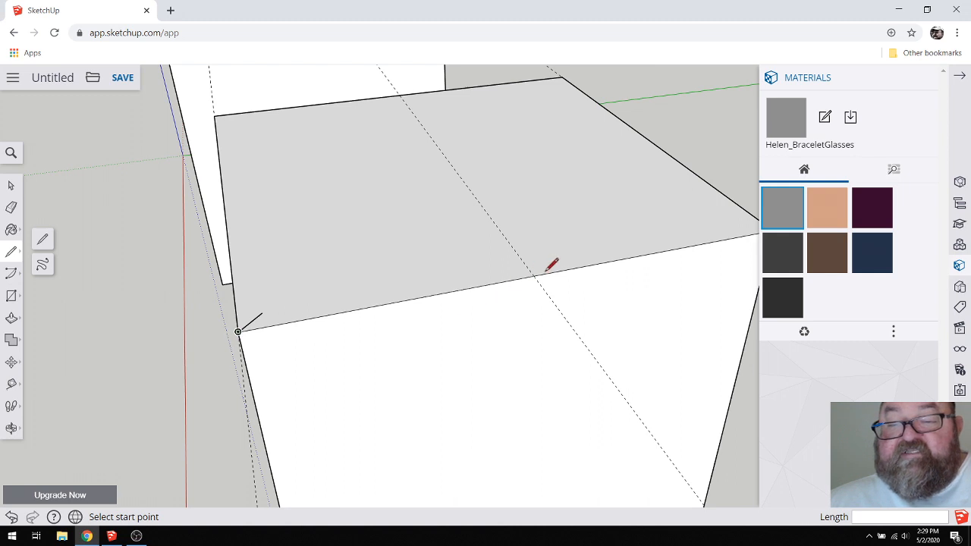
scroll(521, 353, down, 2)
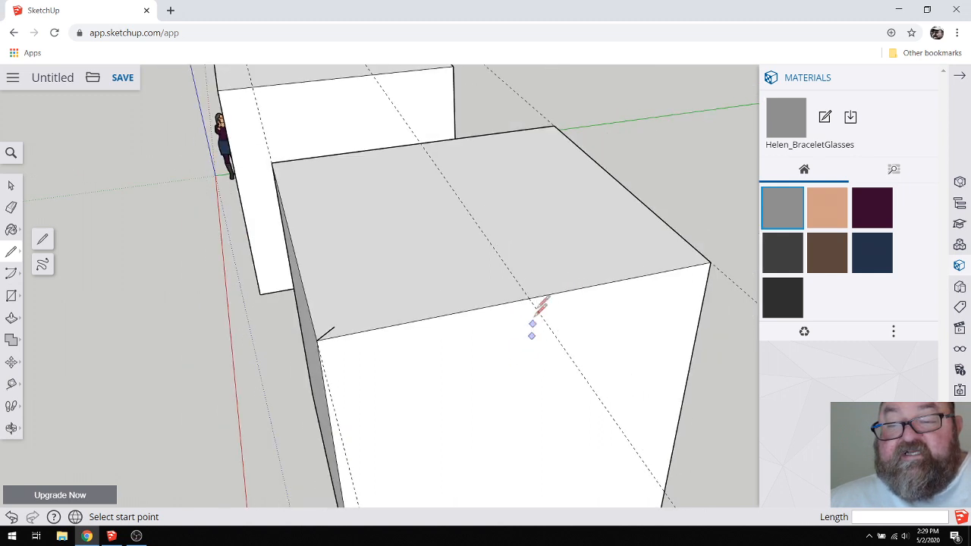
click(529, 298)
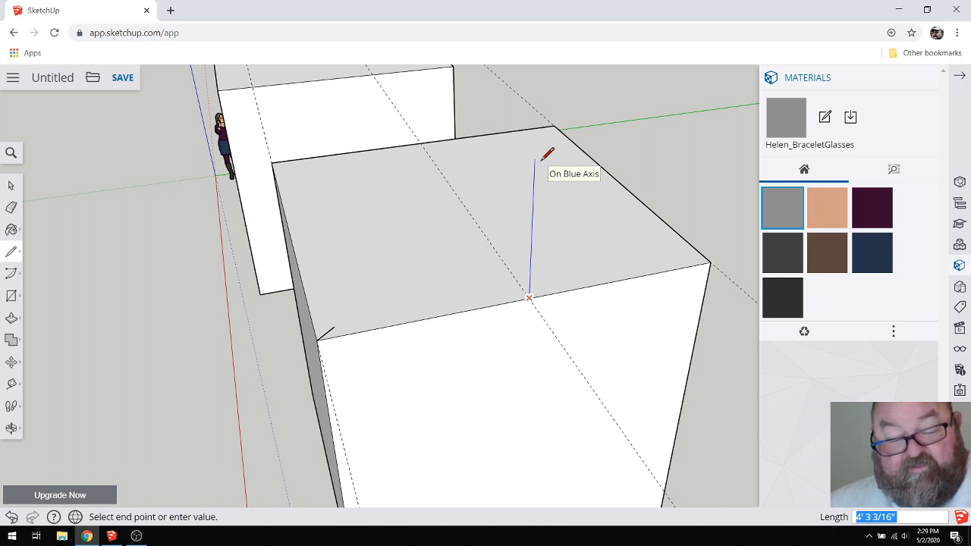
text(24)
key(Return)
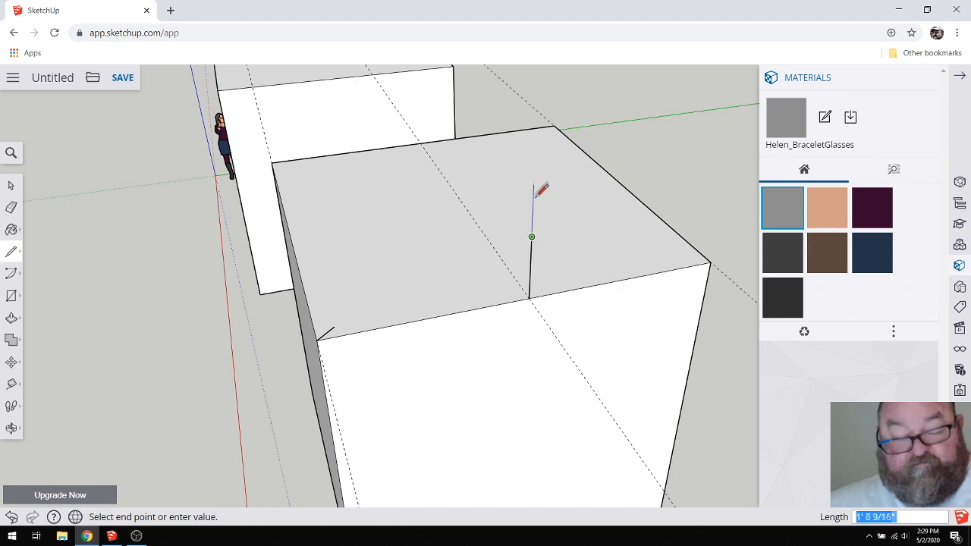
key(Escape)
Step: Extend the short sloping line from its upper end, in the same direction, by about 7' 10 3/8" beyond the centre vertical line
scroll(460, 338, up, 3)
scroll(460, 338, up, 1)
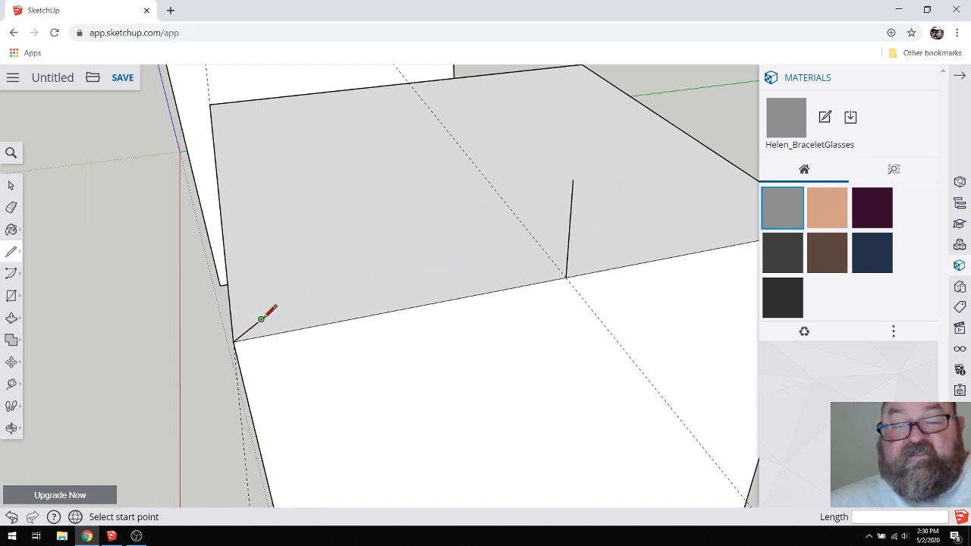
click(261, 319)
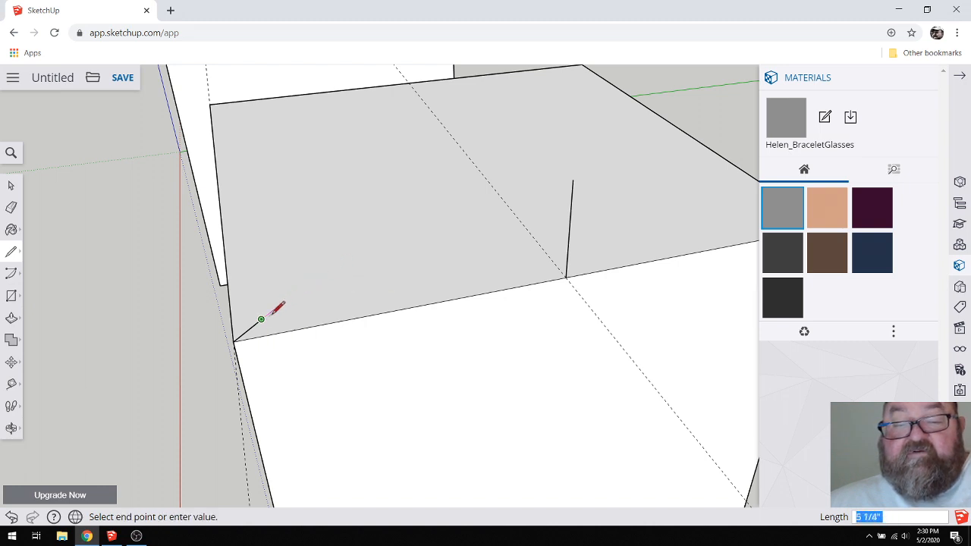
scroll(273, 302, up, 3)
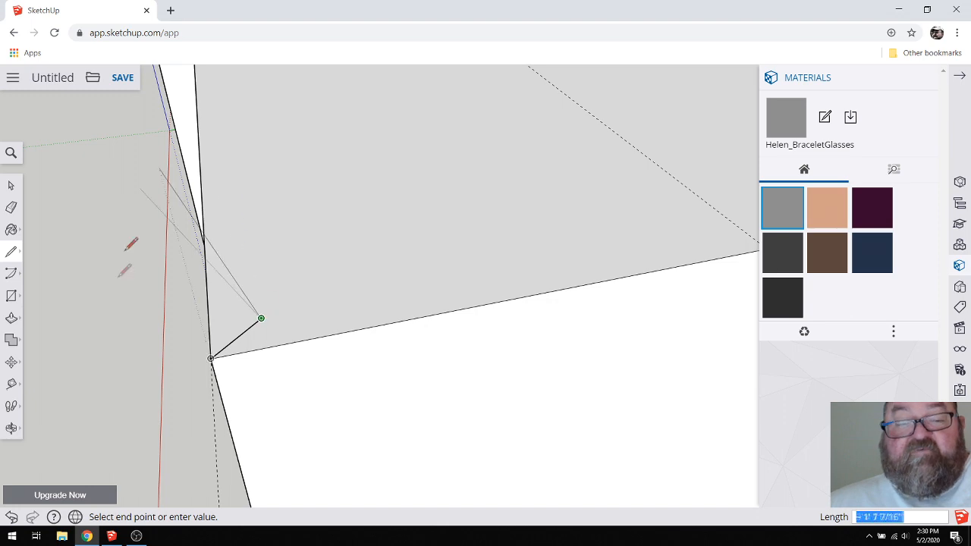
click(11, 430)
mouse_move(321, 397)
mouse_down()
mouse_move(372, 273)
mouse_move(365, 329)
mouse_up()
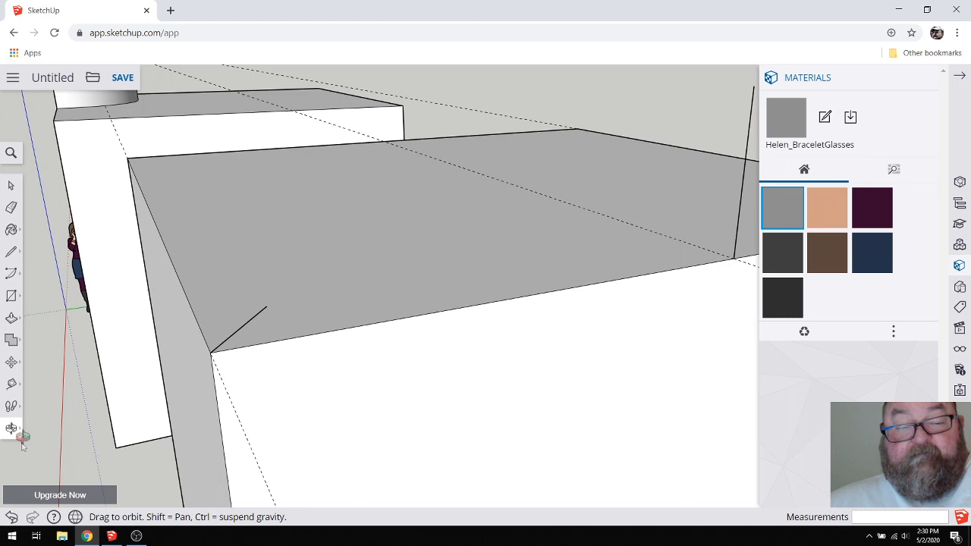
click(12, 254)
click(267, 305)
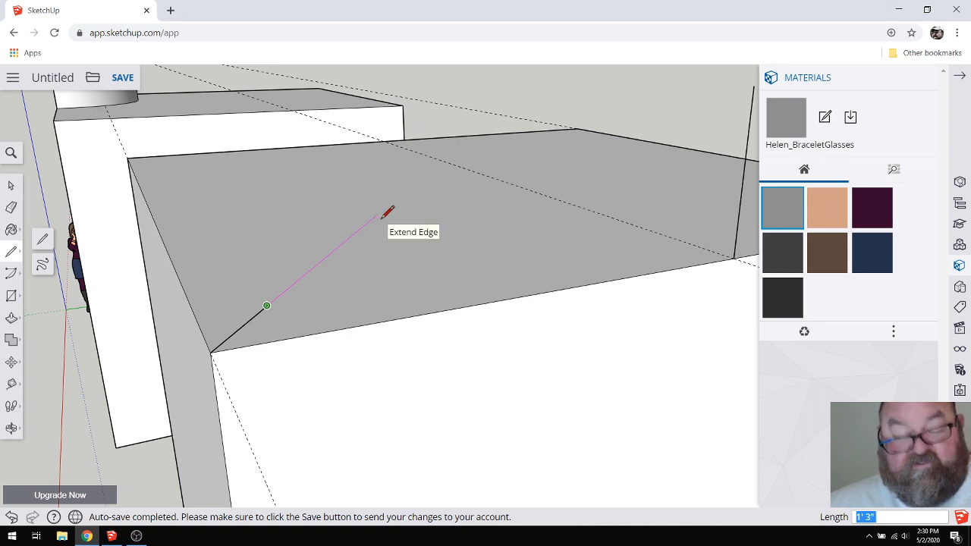
middle_drag(388, 210, 473, 156)
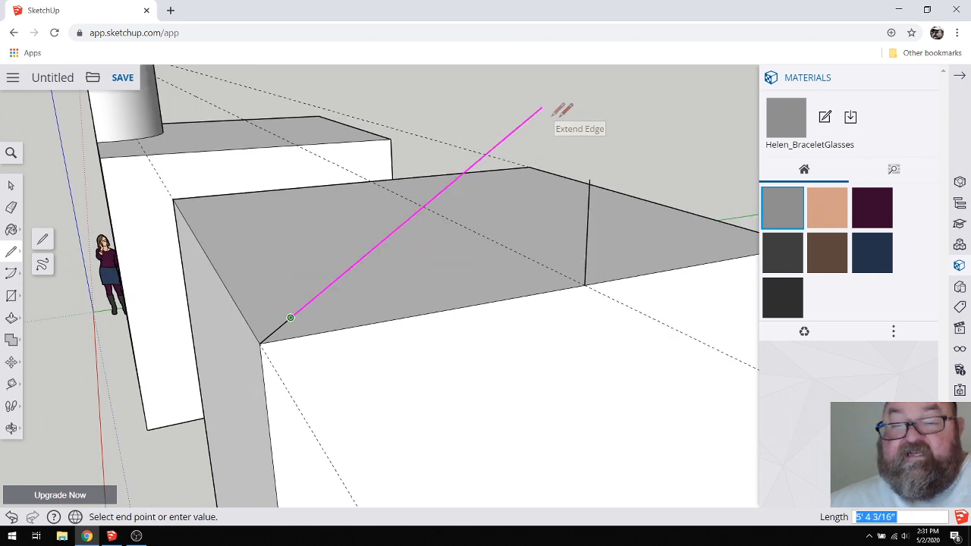
middle_drag(564, 114, 496, 167)
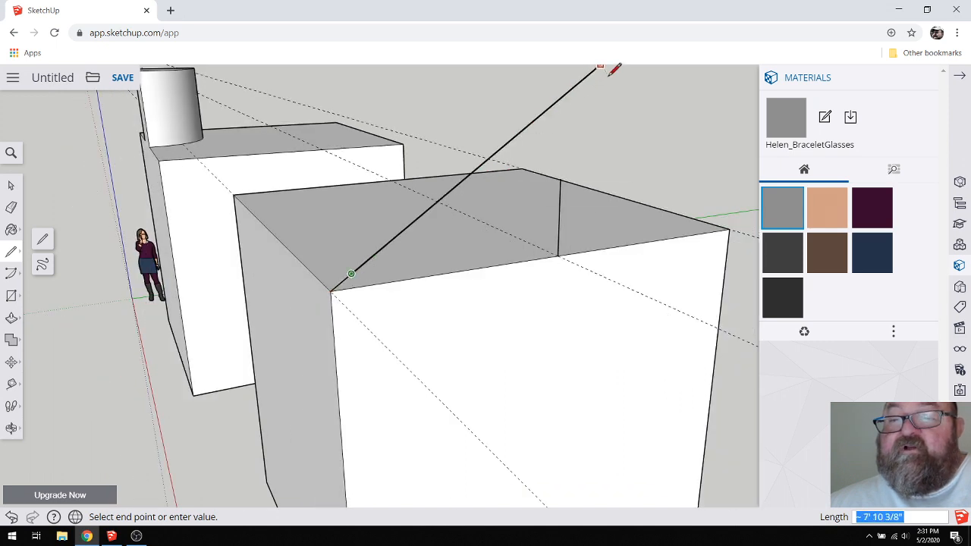
Step: Extend the centre vertical line upward along the blue axis past the sloping line, closing half of the gable as a triangular face
click(564, 81)
key(Escape)
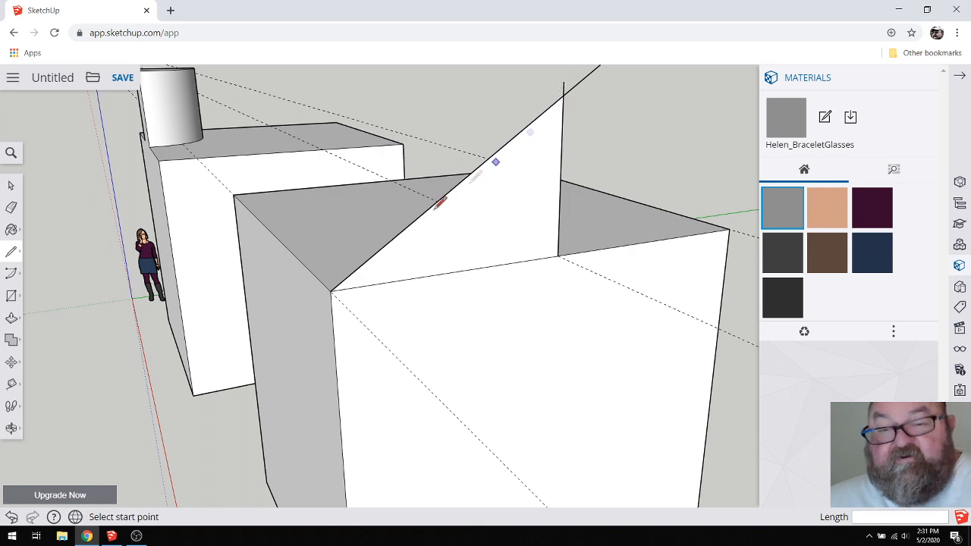
scroll(368, 261, up, 2)
scroll(324, 355, down, 2)
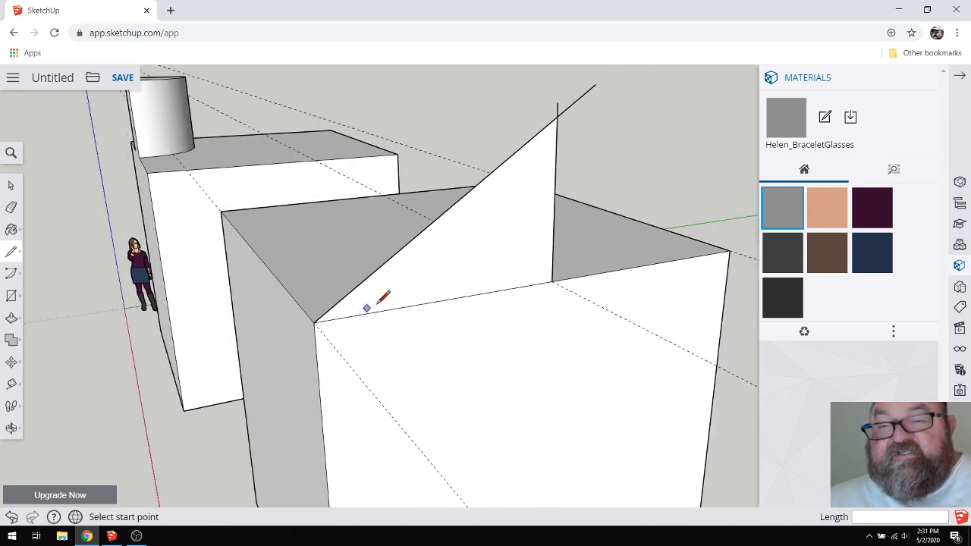
scroll(369, 291, up, 5)
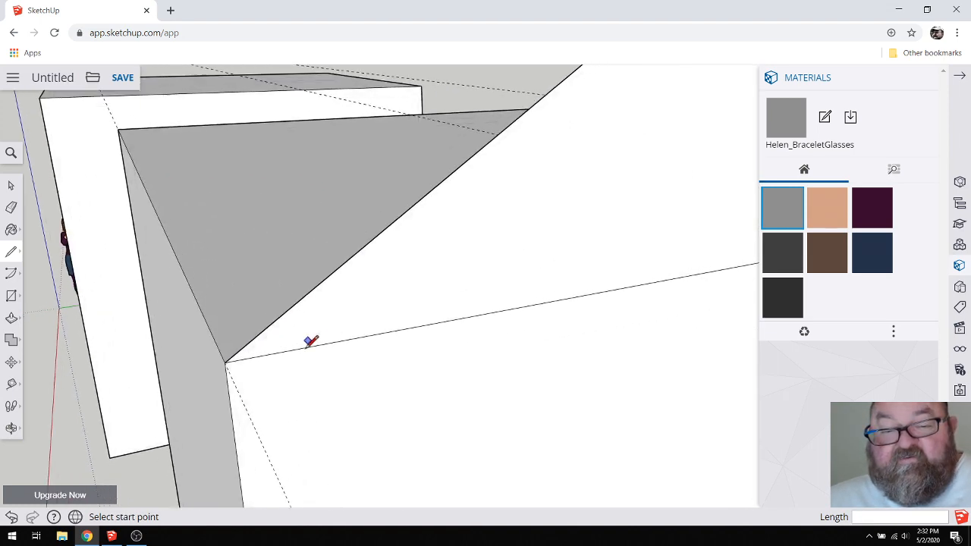
scroll(292, 346, up, 1)
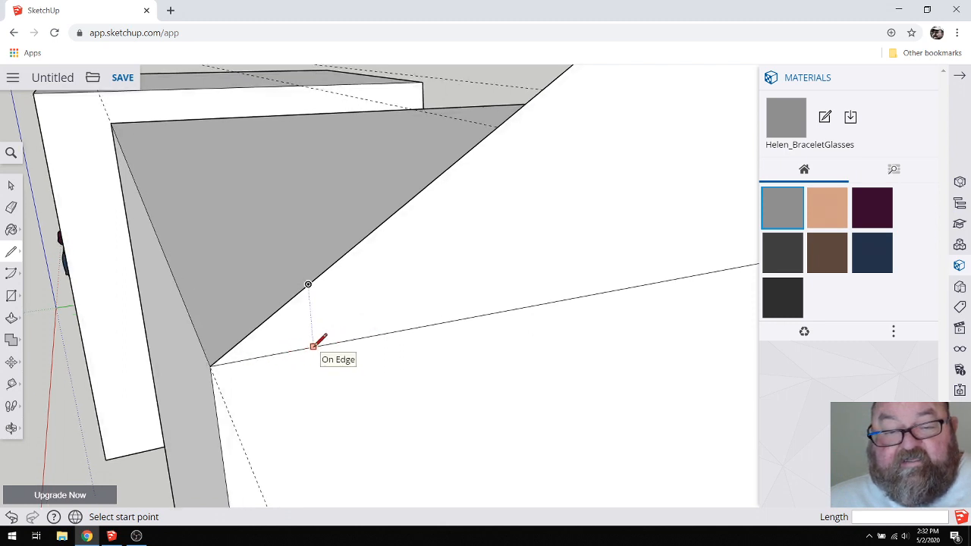
scroll(304, 356, down, 5)
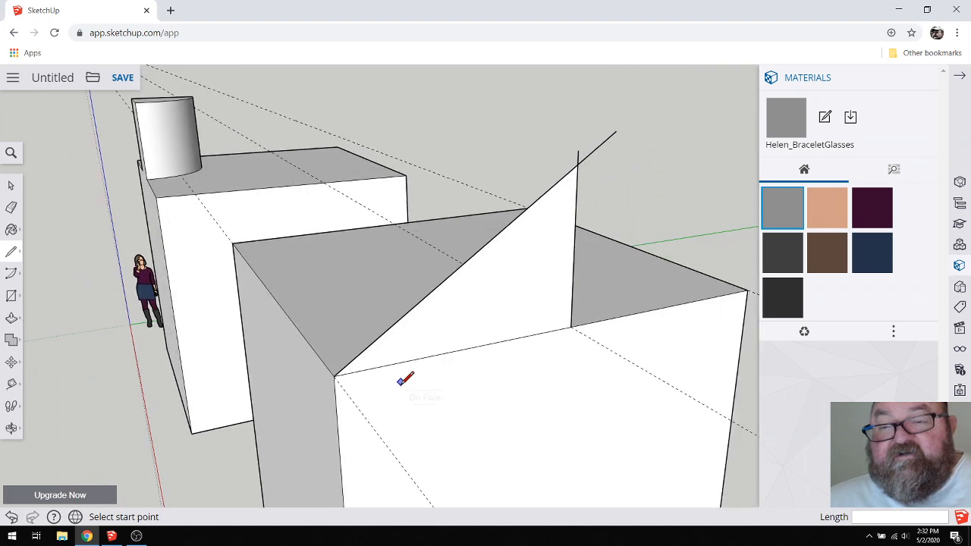
scroll(507, 229, up, 1)
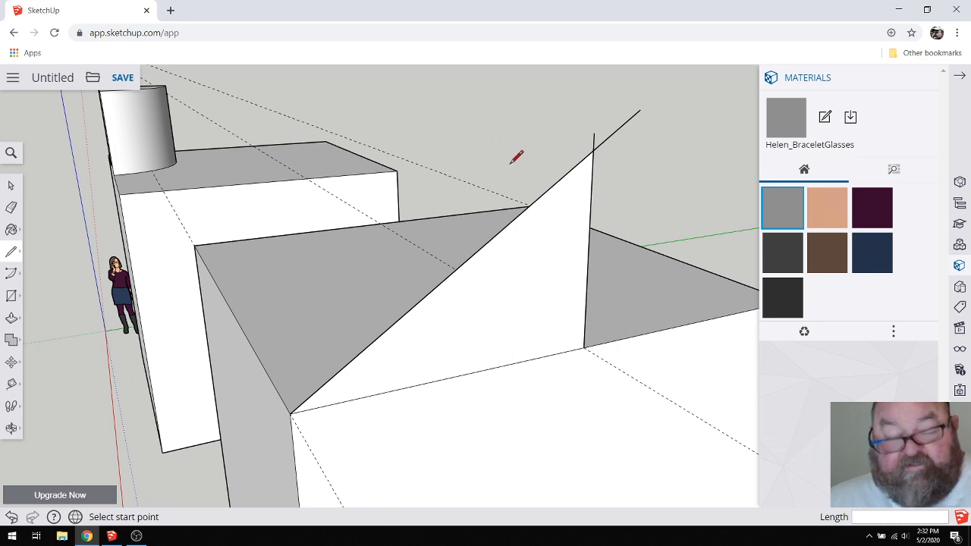
Step: Undo the upward extension of the centre vertical line
key(ctrl+z)
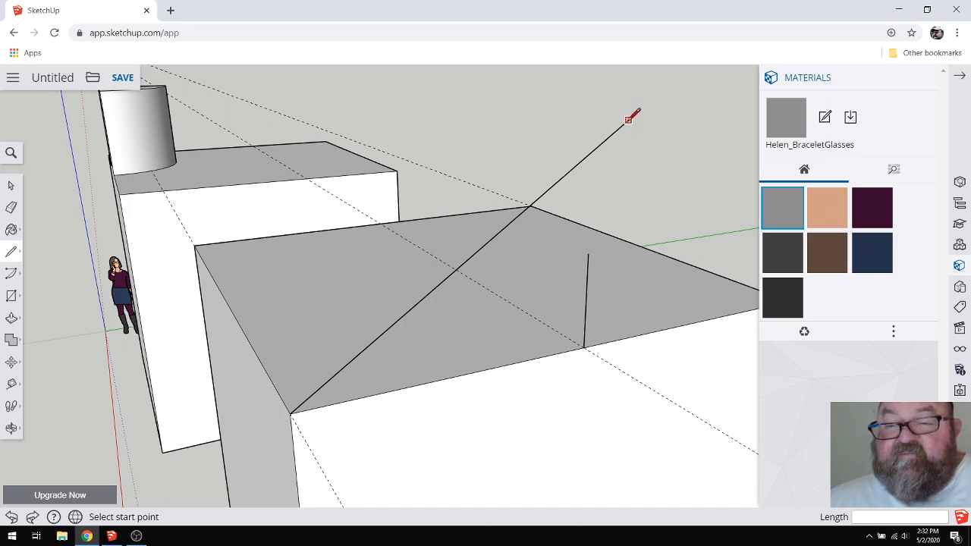
scroll(303, 405, up, 5)
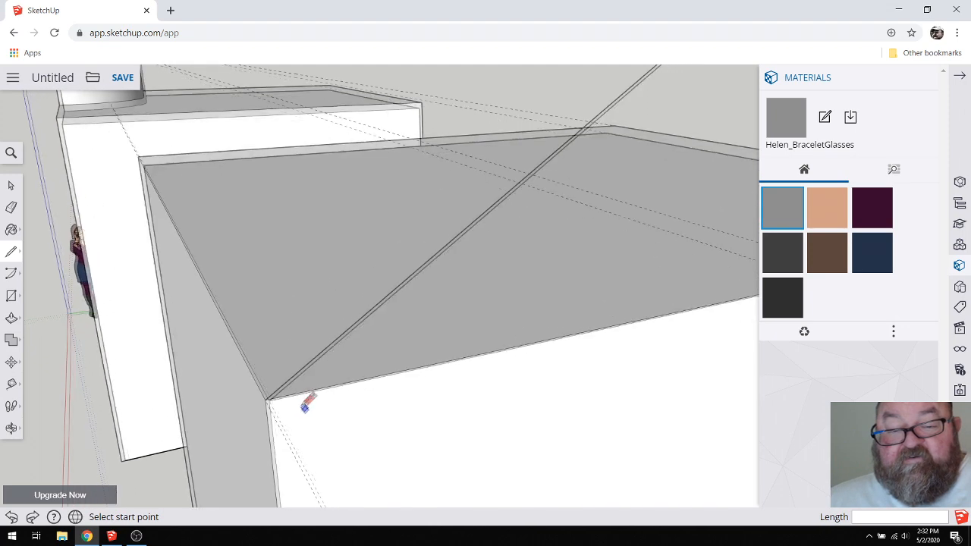
scroll(156, 300, down, 3)
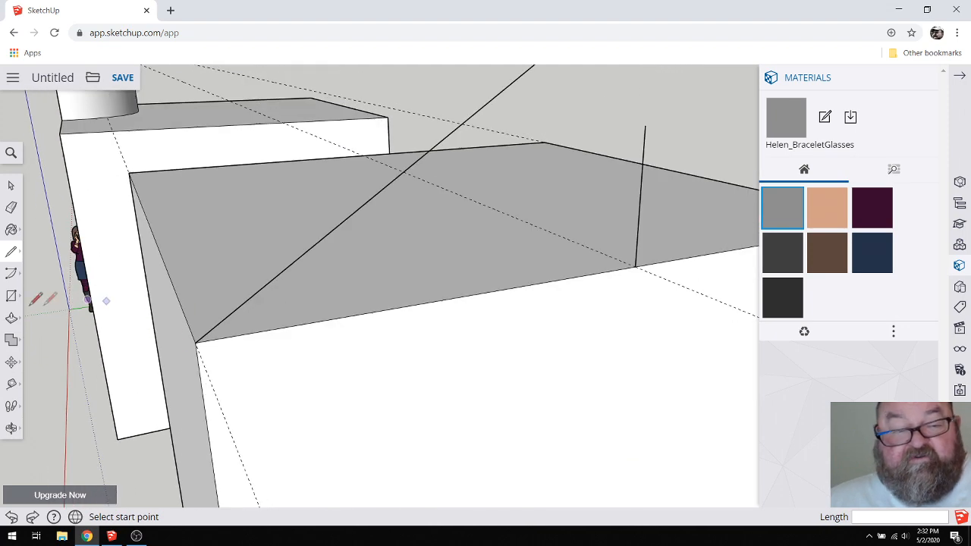
scroll(430, 365, down, 1)
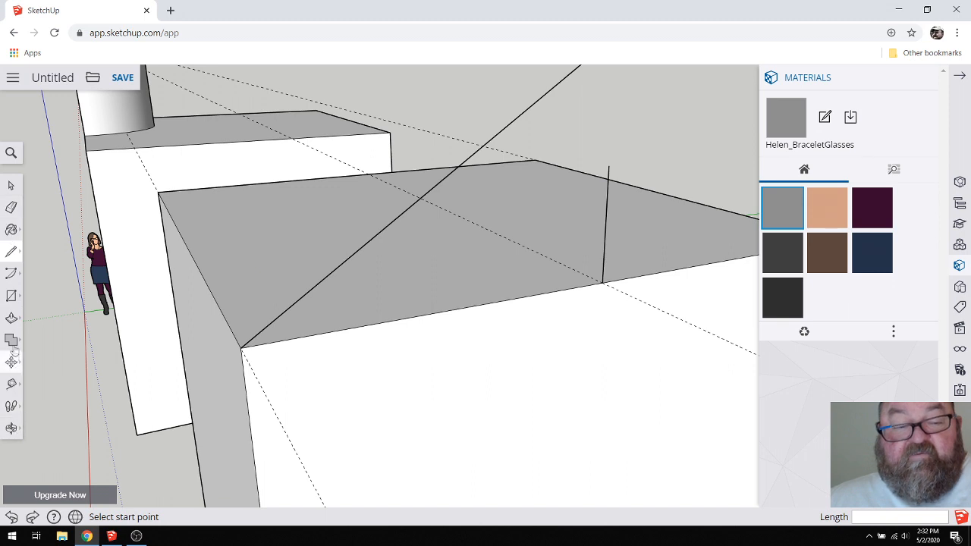
Step: Erase the steep sloping line rising from the cube's top front corner, keeping the 24" centre vertical line
scroll(373, 431, down, 1)
click(11, 207)
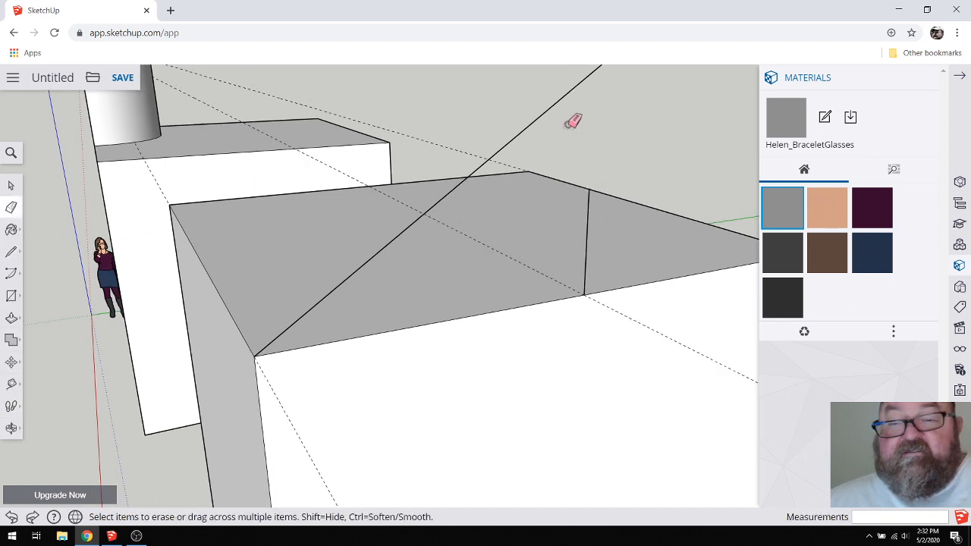
click(546, 113)
scroll(276, 343, up, 1)
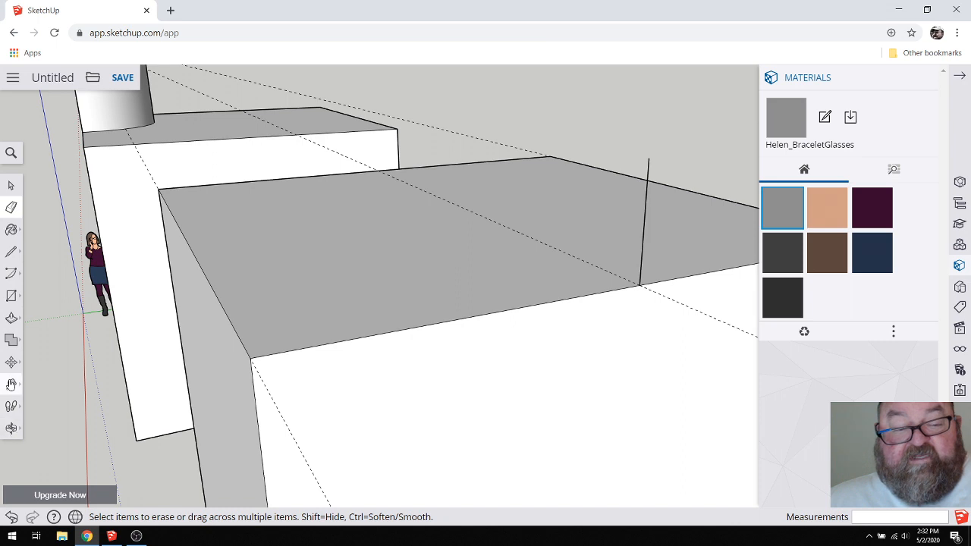
Step: Place a vertical guide line about 1' in from the front face's corner edge, parallel to that edge
click(12, 384)
click(256, 397)
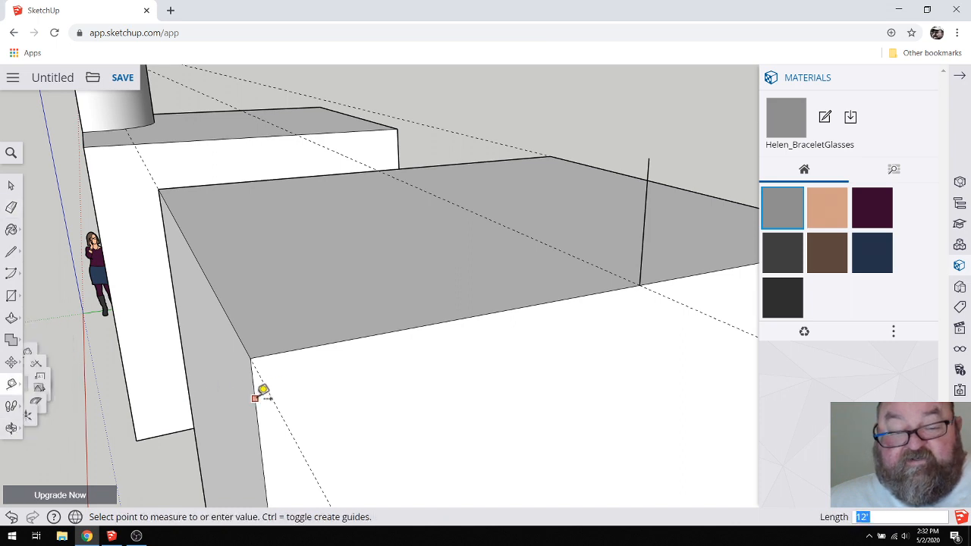
click(315, 375)
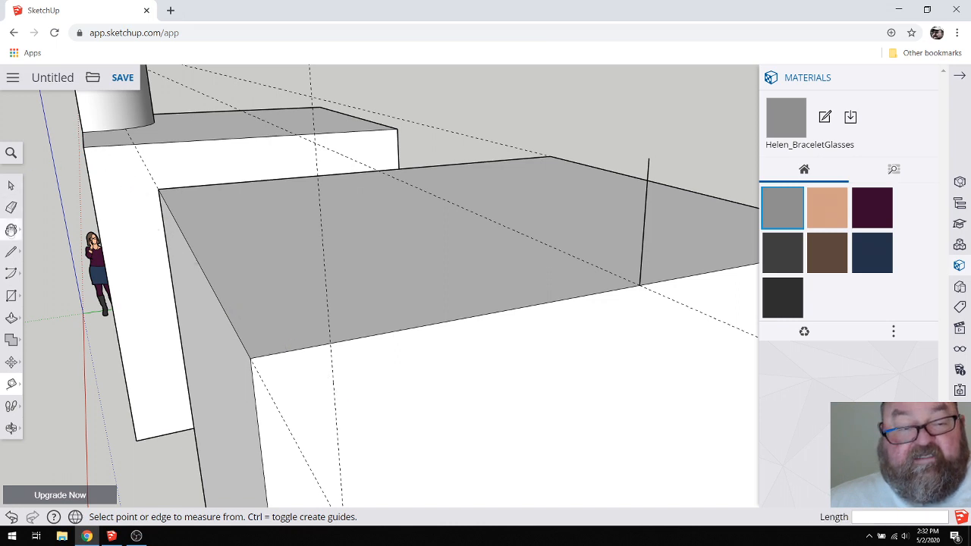
Step: Draw a vertical line about 4" up from where the new guide line crosses the cube's top front edge
click(12, 251)
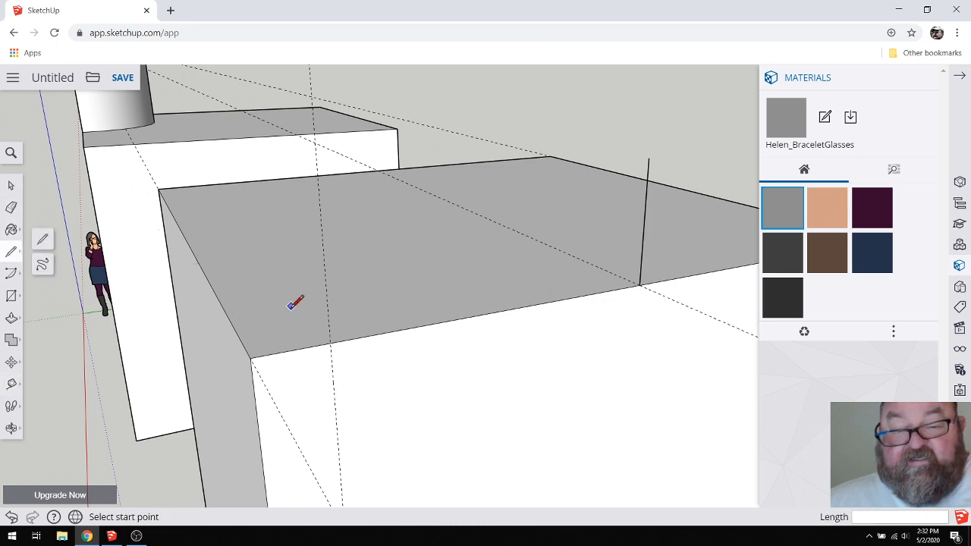
click(330, 342)
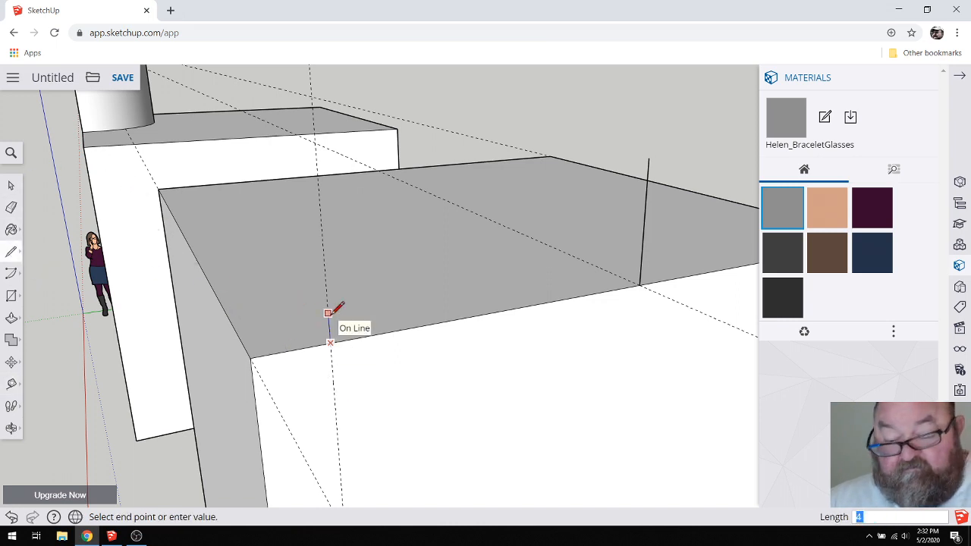
click(328, 318)
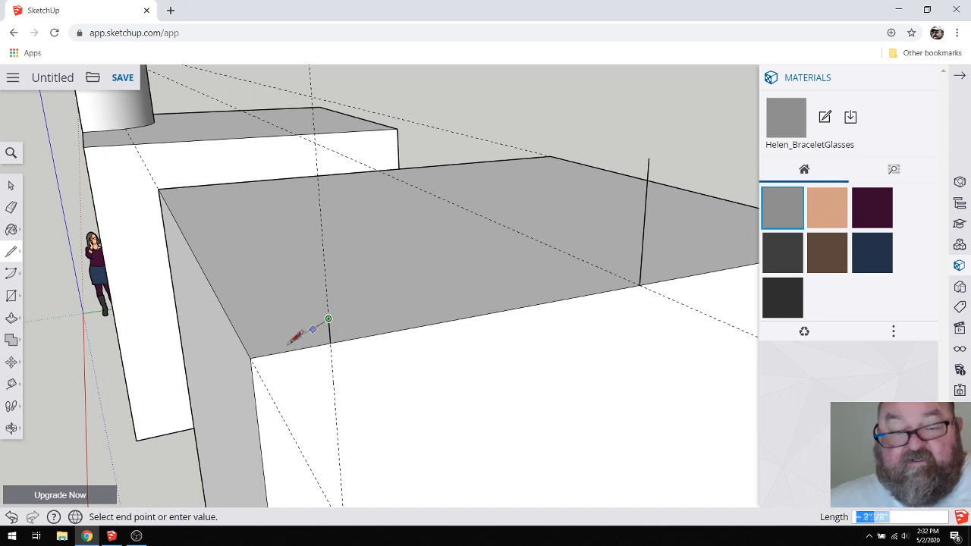
Step: Draw a sloping line from the short vertical's top down to the cube's corner, and extend it upward to the centre vertical's top
click(251, 357)
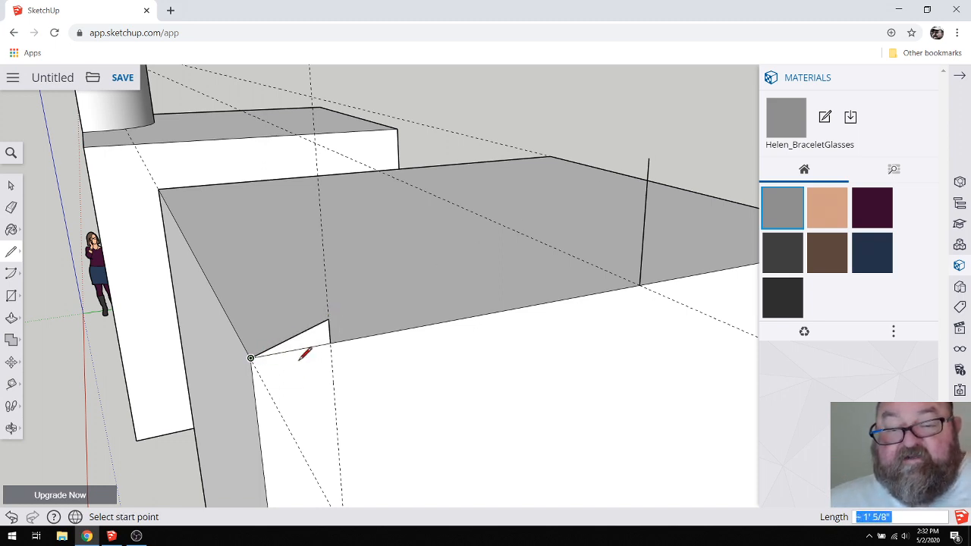
click(329, 319)
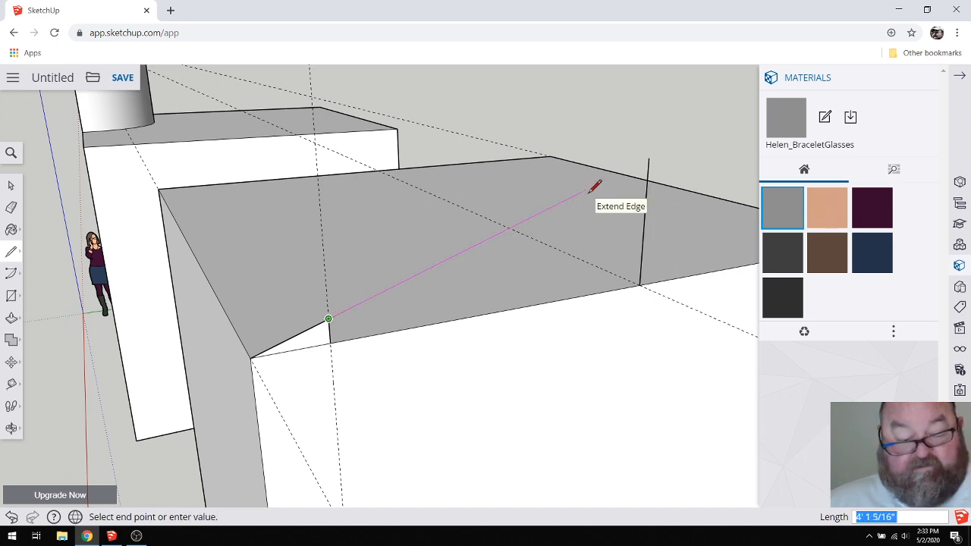
click(649, 157)
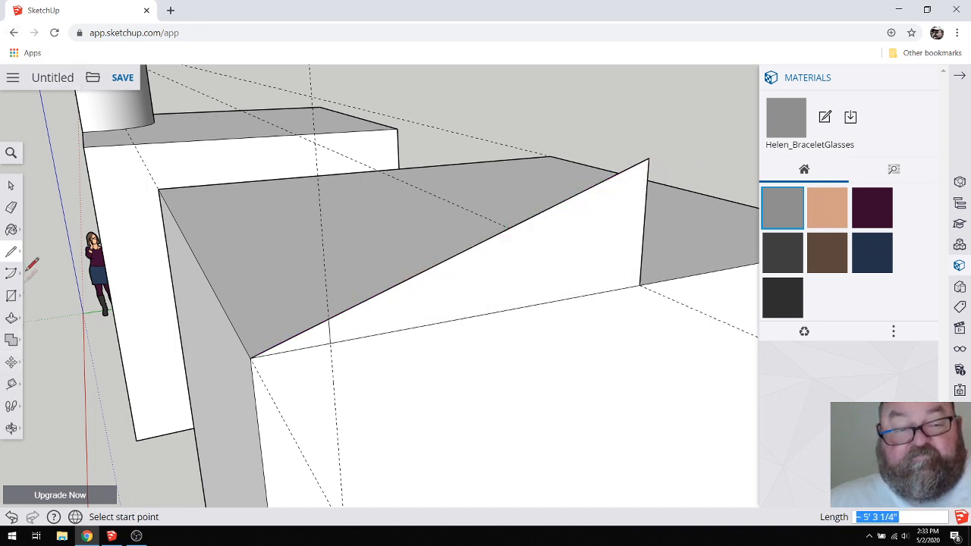
Step: Erase the short vertical line inside the half gable and all remaining guide lines around the cubes
click(11, 208)
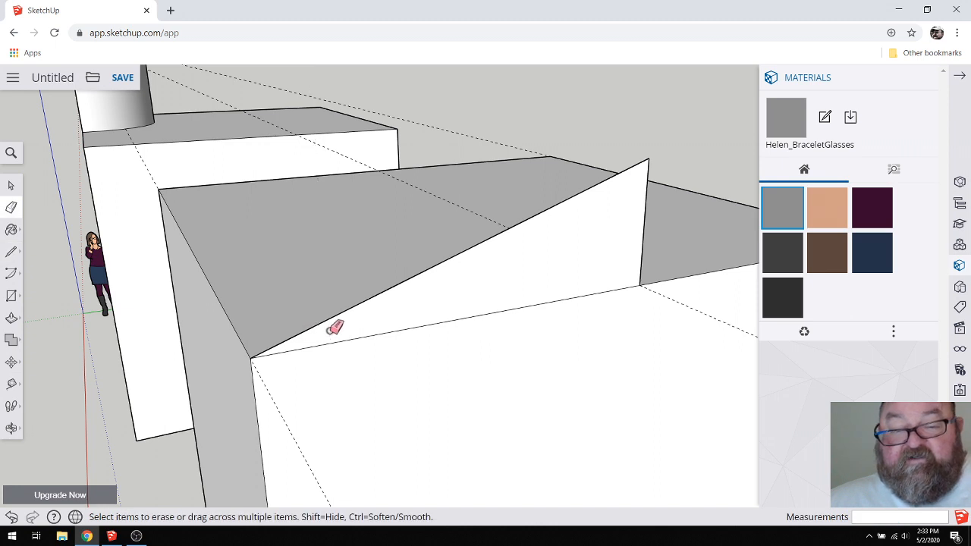
scroll(420, 392, down, 1)
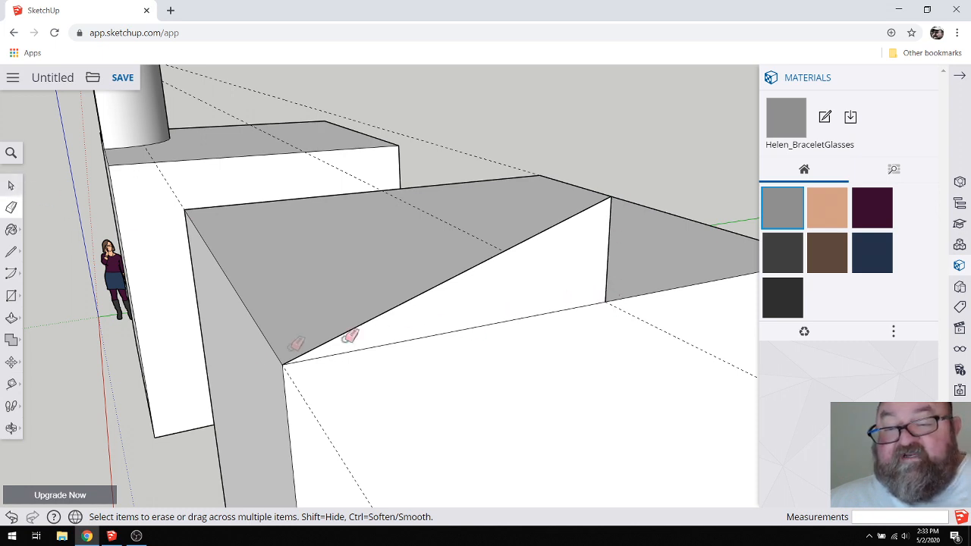
scroll(162, 385, down, 2)
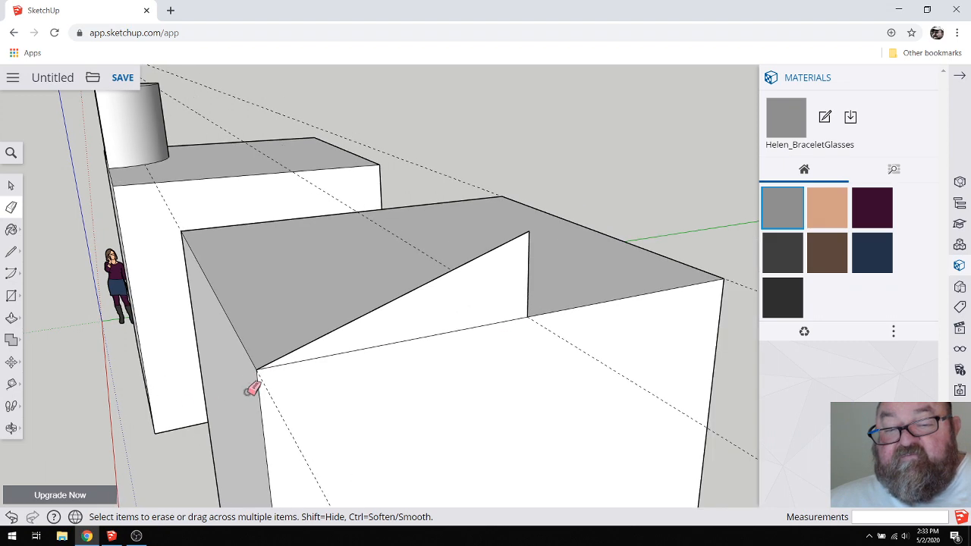
scroll(486, 330, up, 2)
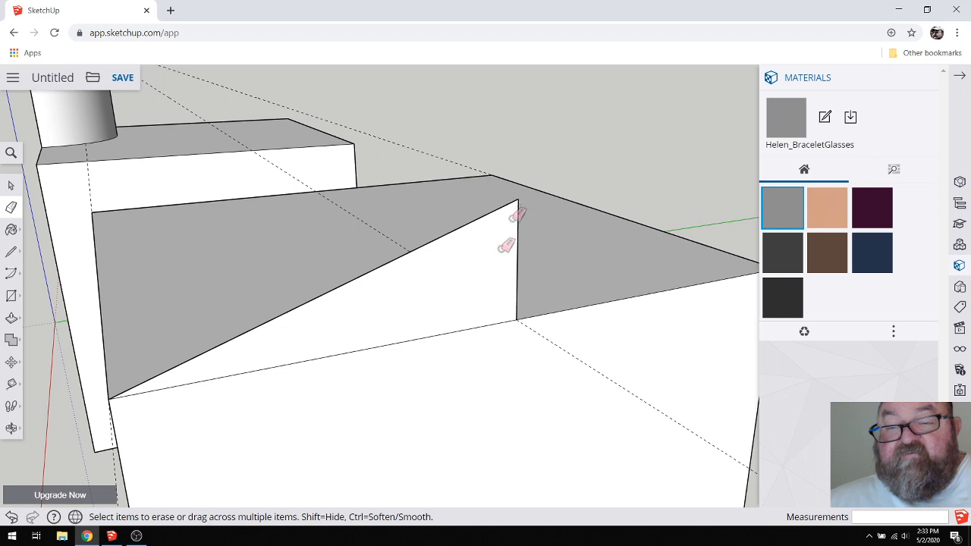
scroll(537, 345, down, 3)
scroll(535, 348, up, 2)
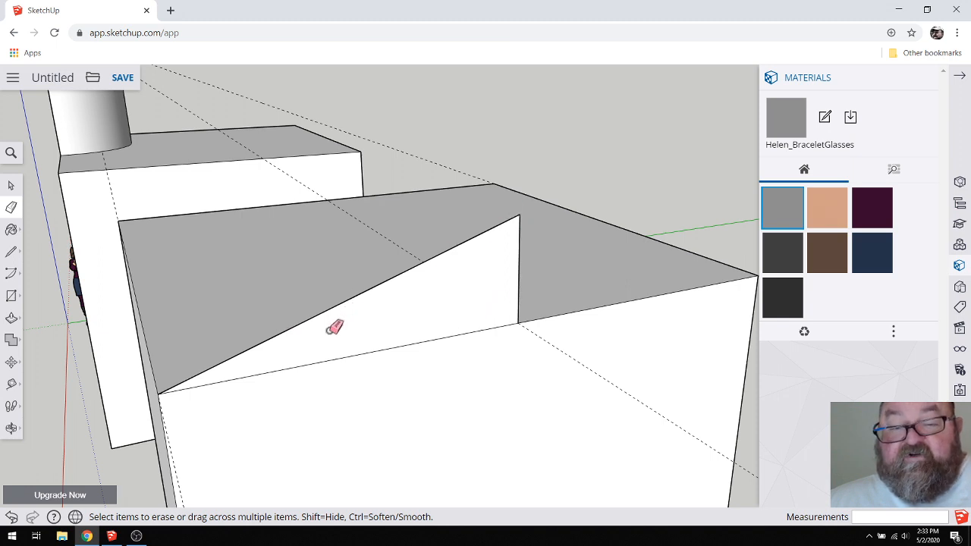
middle_drag(351, 363, 421, 376)
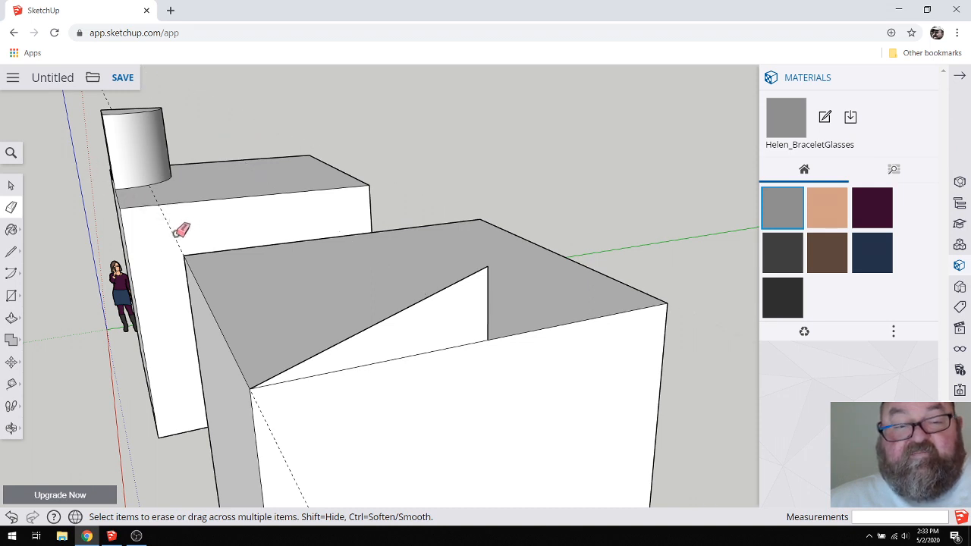
scroll(388, 422, up, 2)
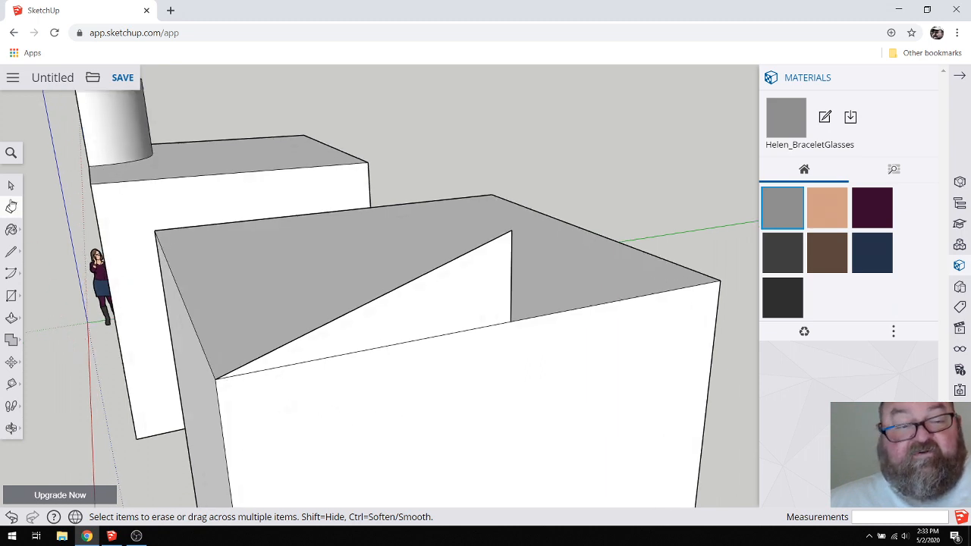
Step: Draw the second roof slope from the cube's opposite top front corner to the gable peak, and erase the centre vertical line
click(11, 251)
click(720, 281)
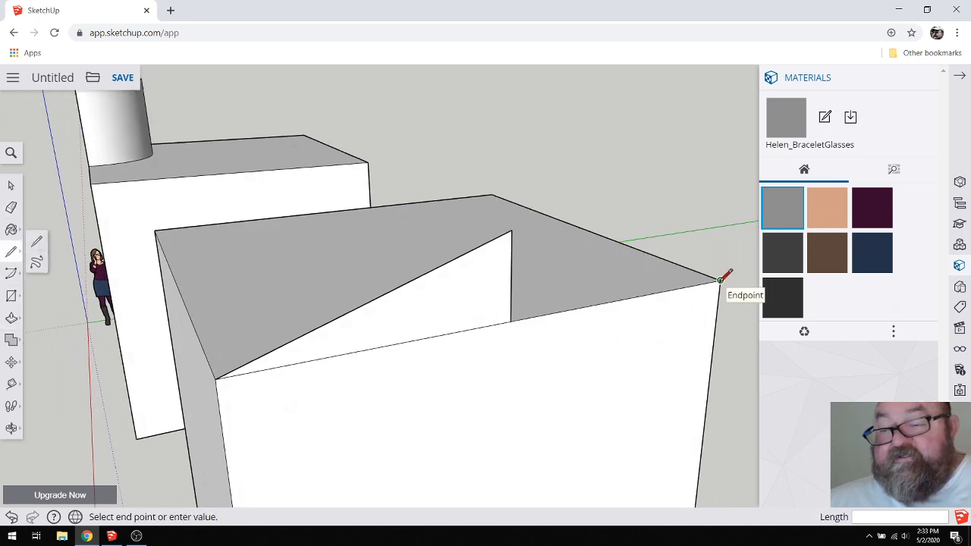
click(512, 229)
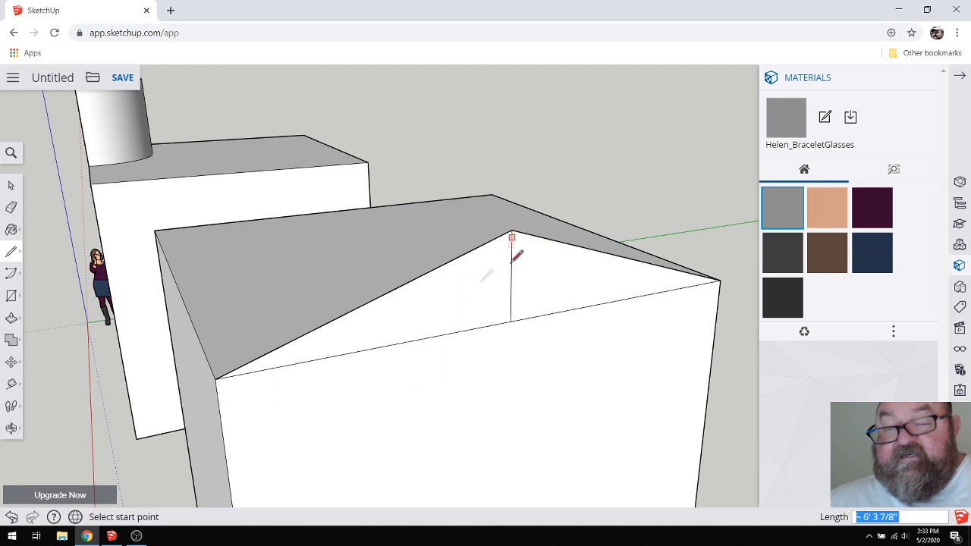
click(11, 207)
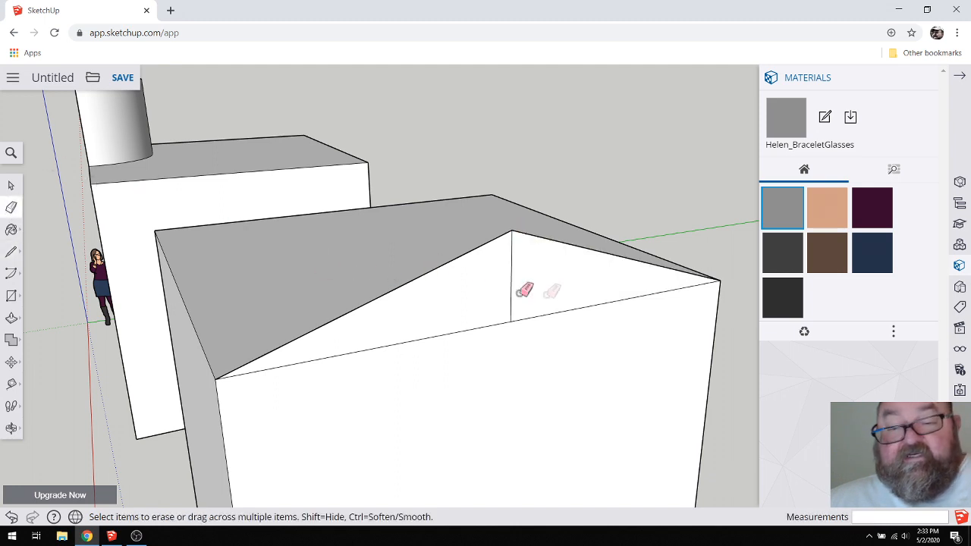
click(513, 275)
scroll(427, 308, down, 2)
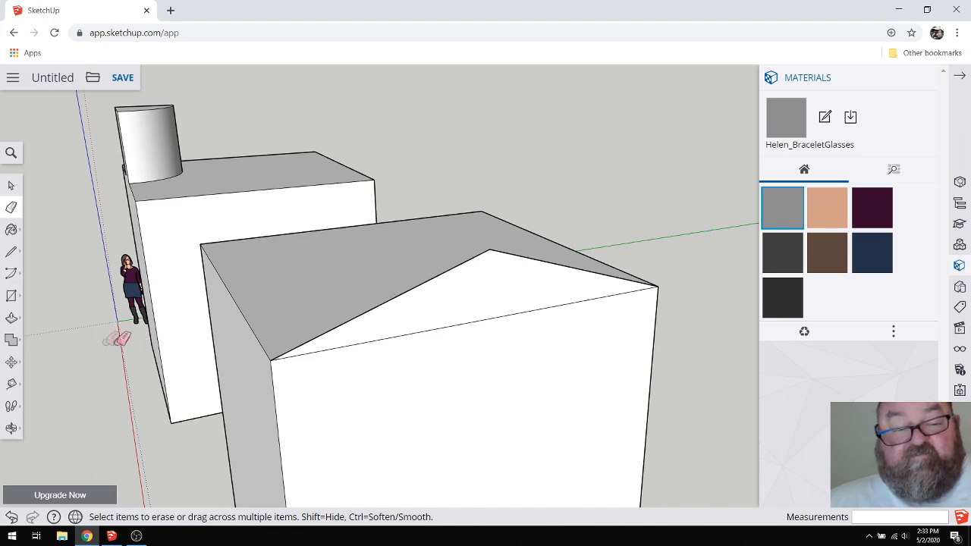
Step: Push/Pull the triangular gable face 12' back to the cube's rear edge to form the roof
click(12, 428)
drag(277, 393, 434, 411)
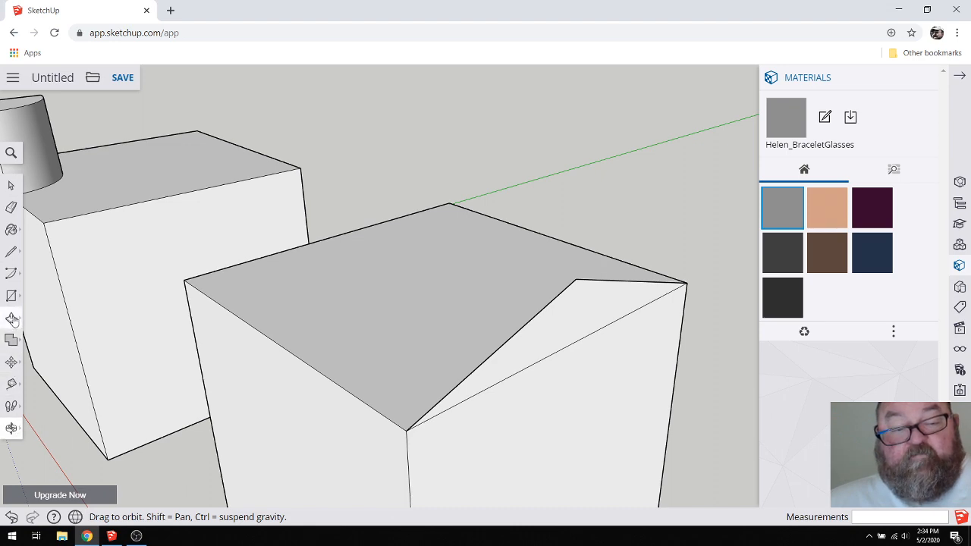
click(11, 318)
click(546, 345)
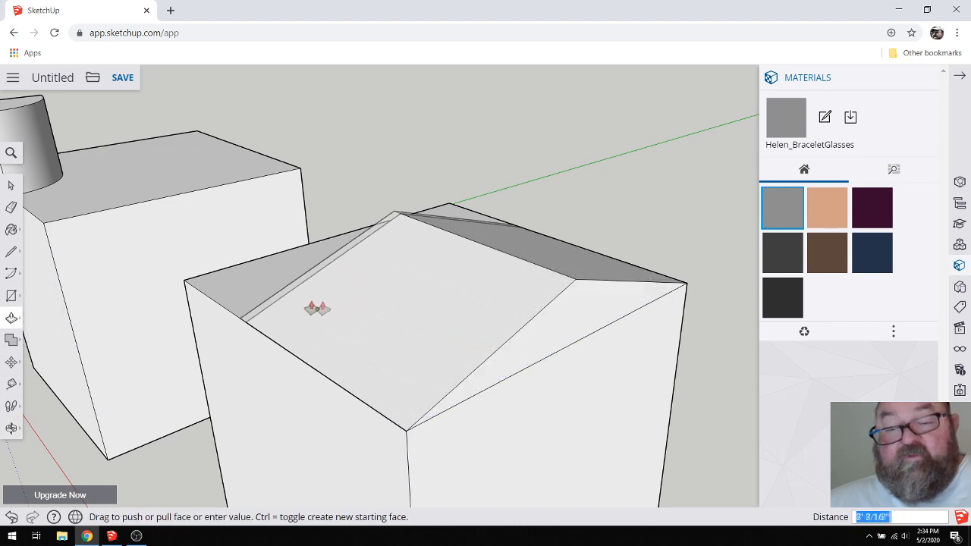
click(187, 284)
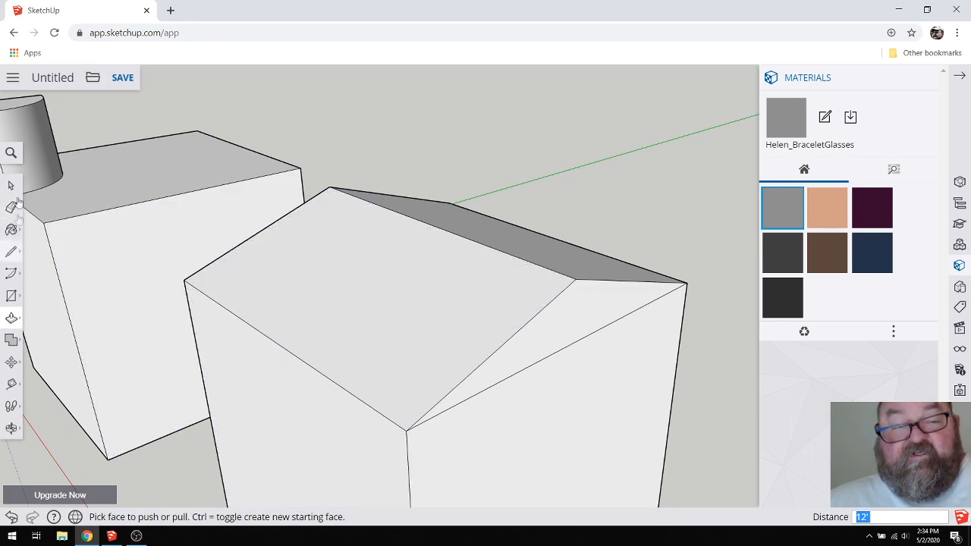
Step: Erase the horizontal edge between the triangular gable and the wall face below it
click(11, 429)
drag(444, 371, 281, 299)
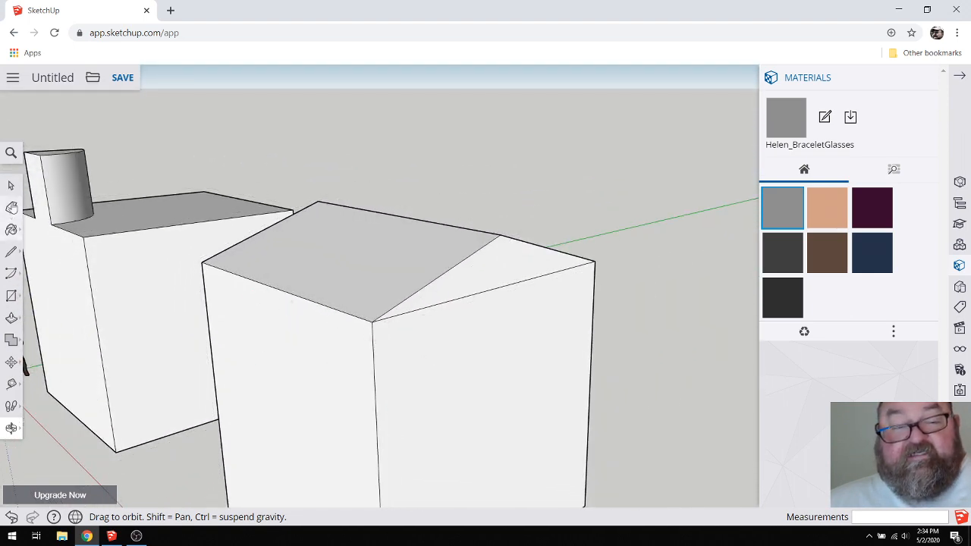
click(12, 208)
scroll(374, 307, down, 4)
mouse_move(402, 376)
middle_down()
mouse_move(509, 386)
mouse_move(344, 366)
mouse_move(481, 392)
mouse_move(556, 397)
mouse_move(604, 387)
middle_up()
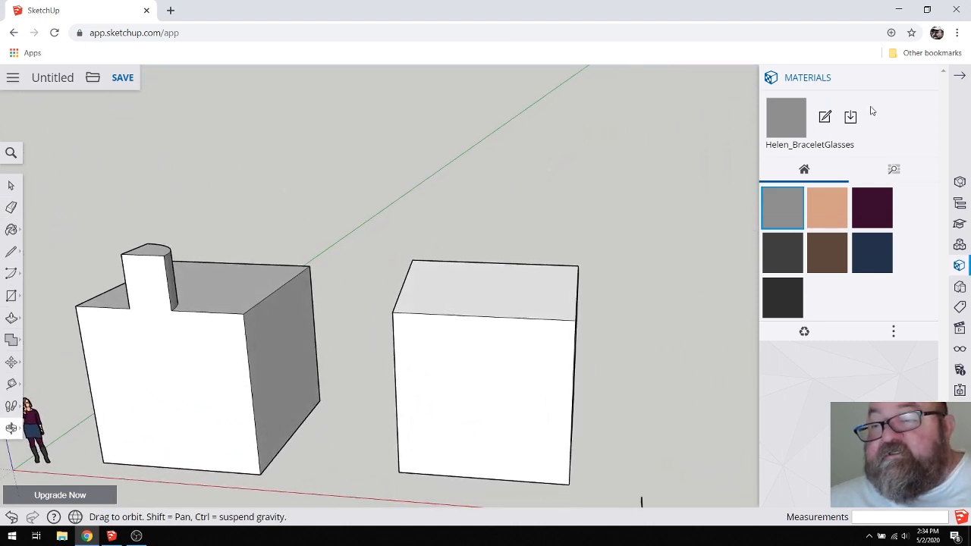
Step: Close the Materials display and delete the first cube with its cylinder and the stray short line beside the gabled block
click(958, 77)
drag(571, 306, 88, 184)
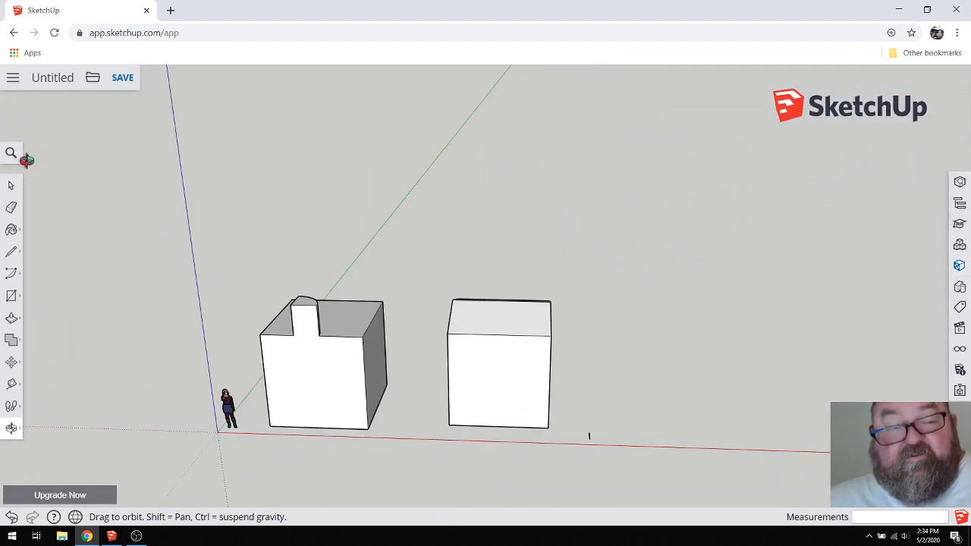
click(11, 185)
drag(250, 283, 410, 460)
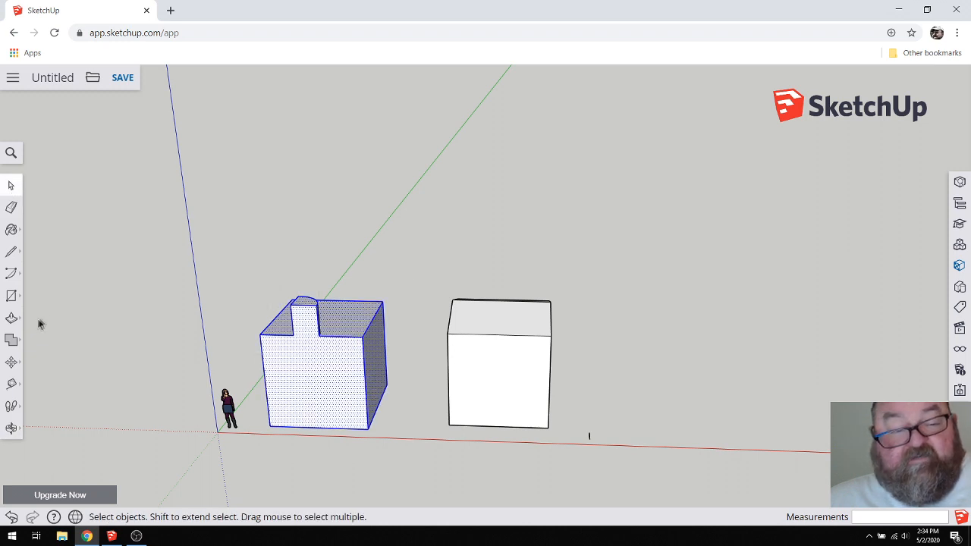
click(10, 207)
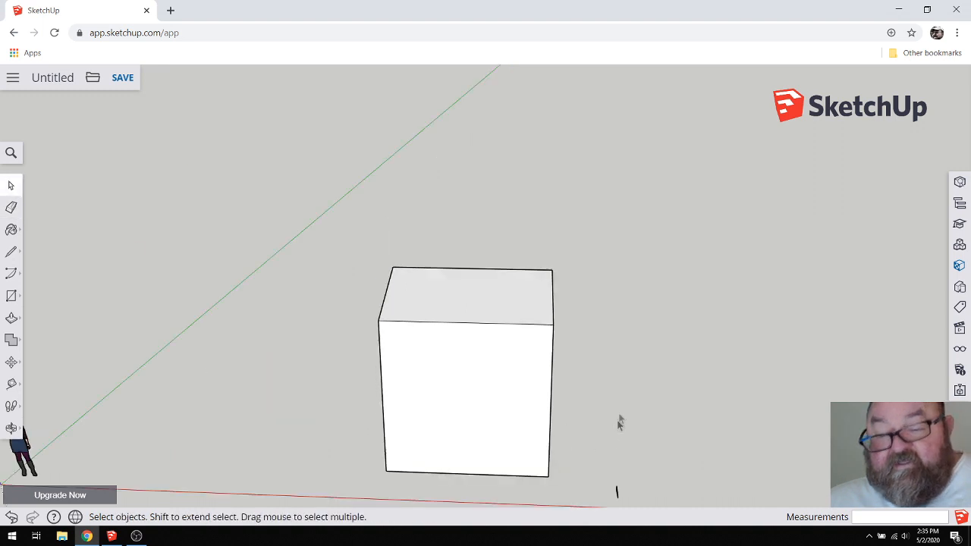
scroll(619, 423, down, 2)
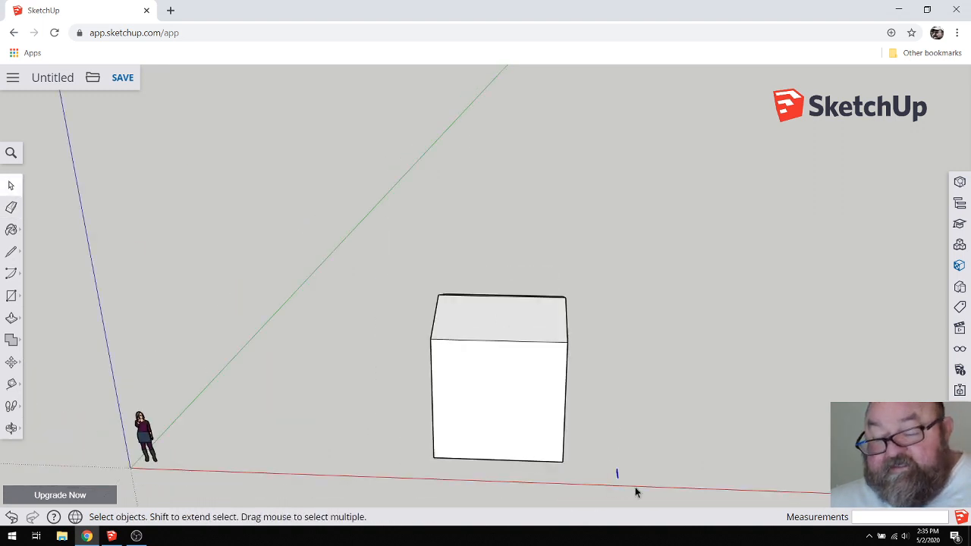
Step: Orbit around the gabled block to examine its roof and walls from several angles
click(12, 430)
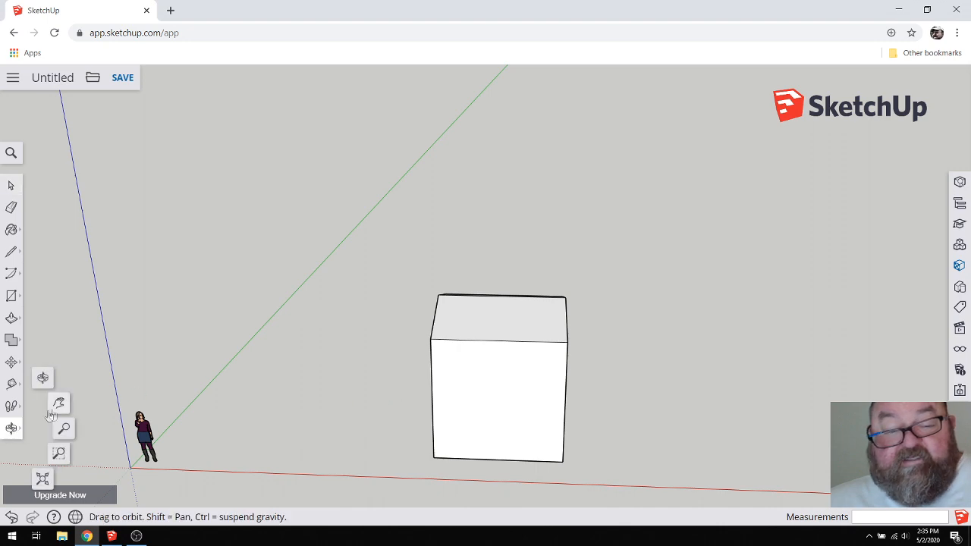
drag(383, 417, 288, 390)
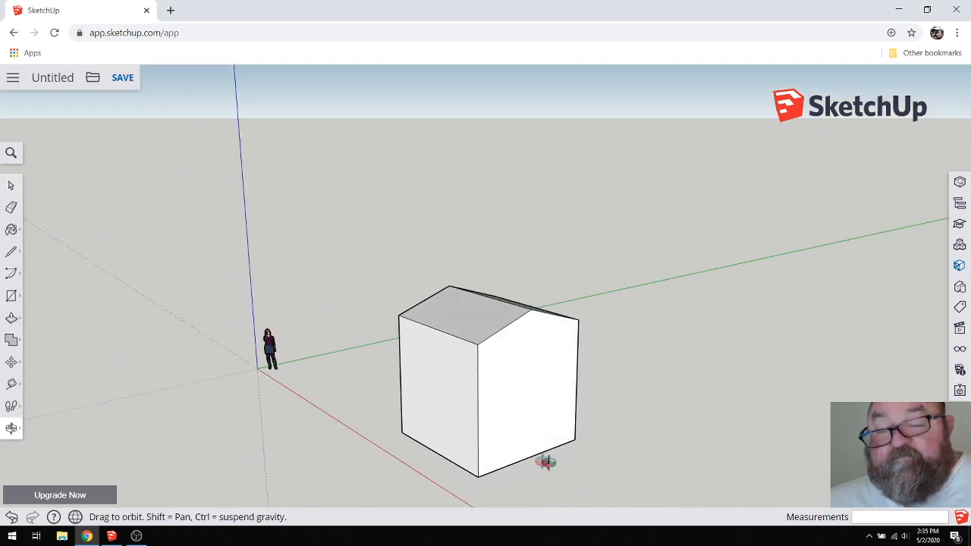
scroll(532, 457, up, 2)
drag(519, 389, 488, 427)
scroll(487, 427, up, 3)
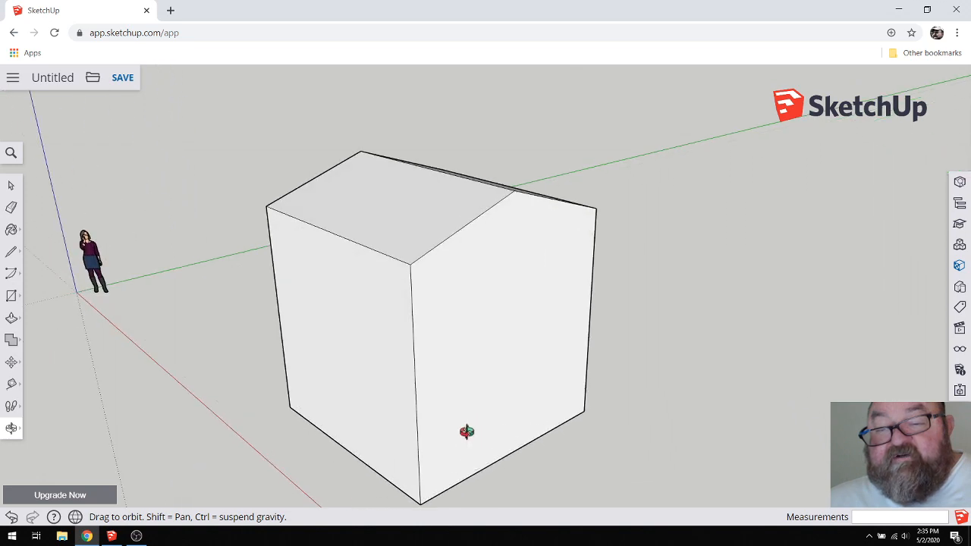
drag(484, 385, 421, 458)
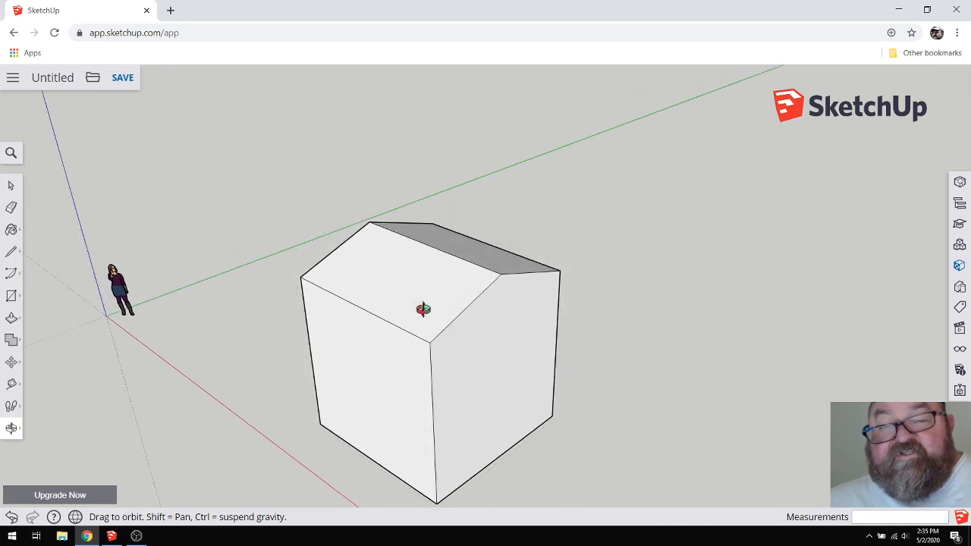
mouse_move(463, 330)
mouse_down()
mouse_move(473, 384)
mouse_move(458, 326)
mouse_up()
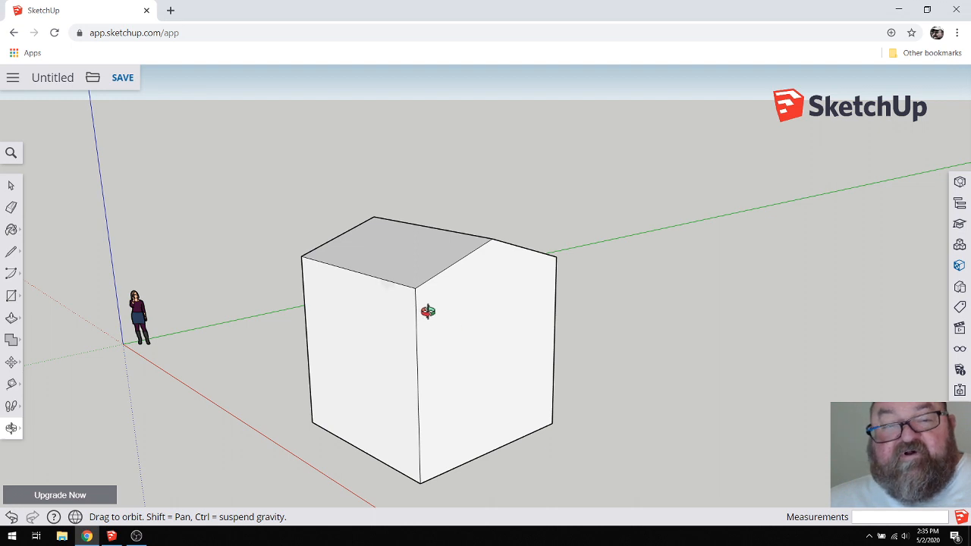
drag(450, 308, 503, 356)
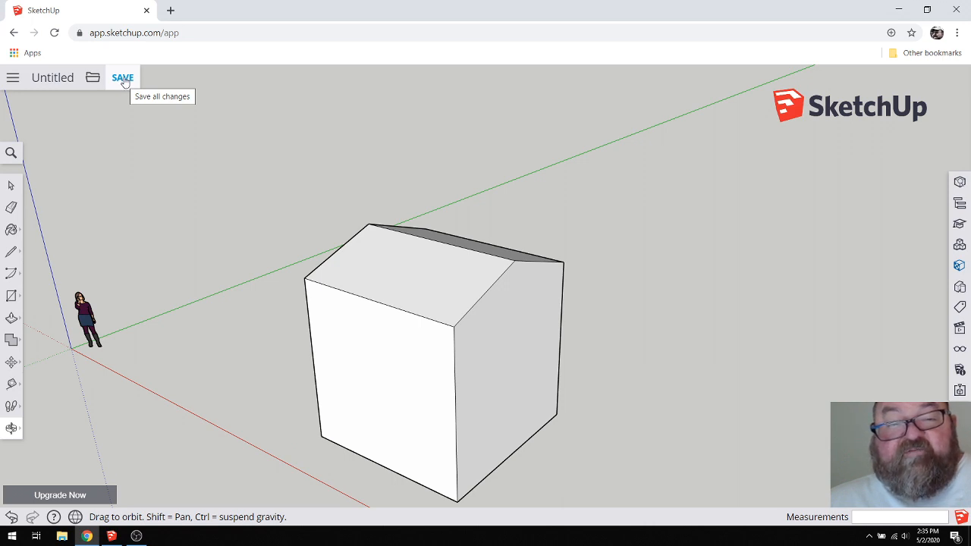
drag(239, 265, 208, 245)
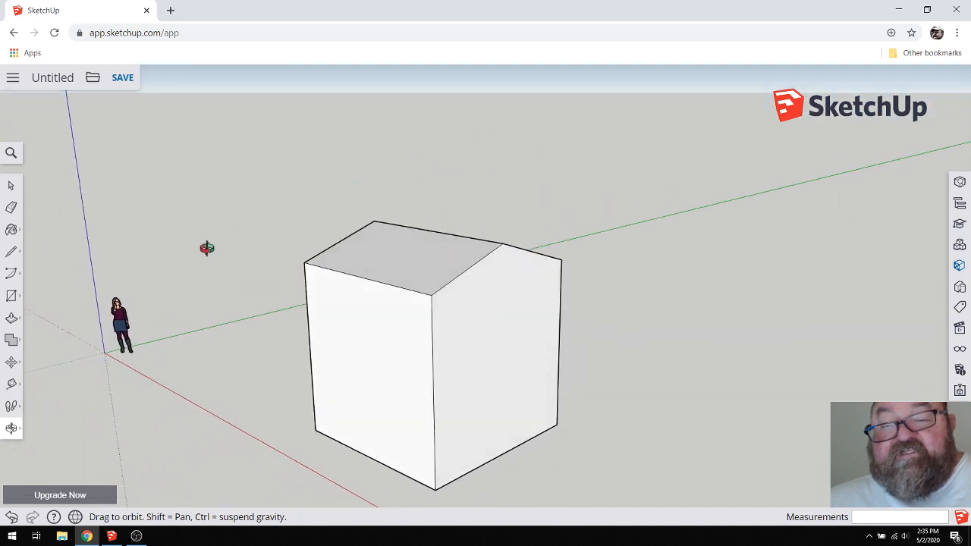
click(123, 78)
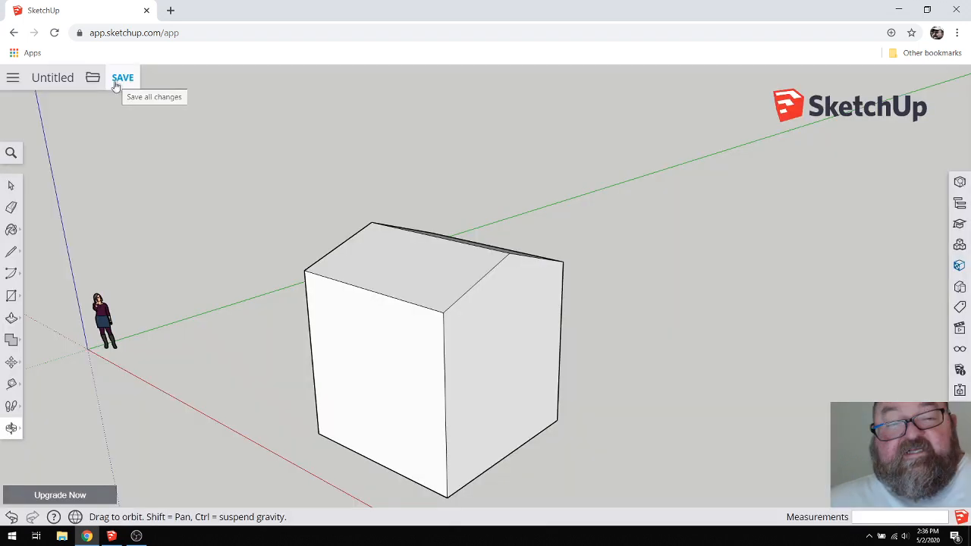
drag(276, 375, 267, 298)
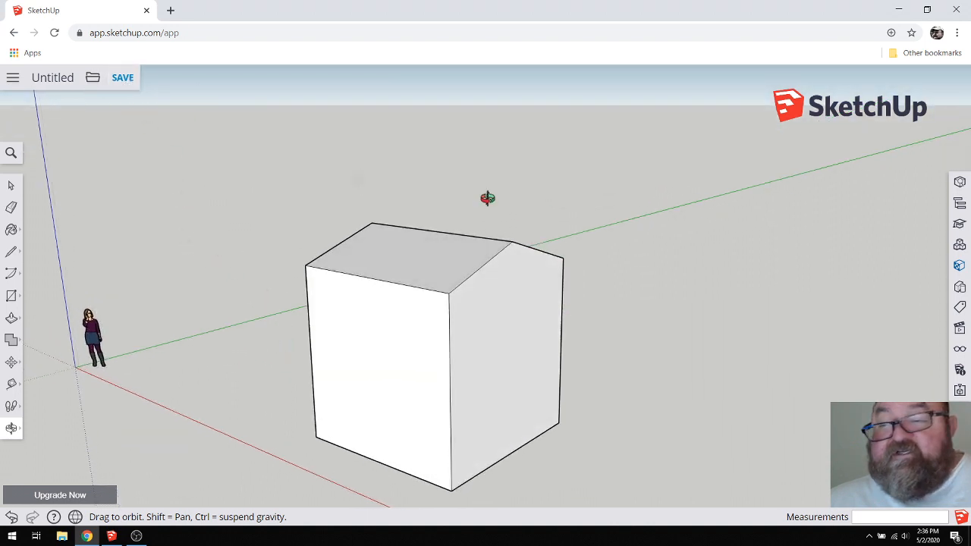
drag(264, 229, 282, 247)
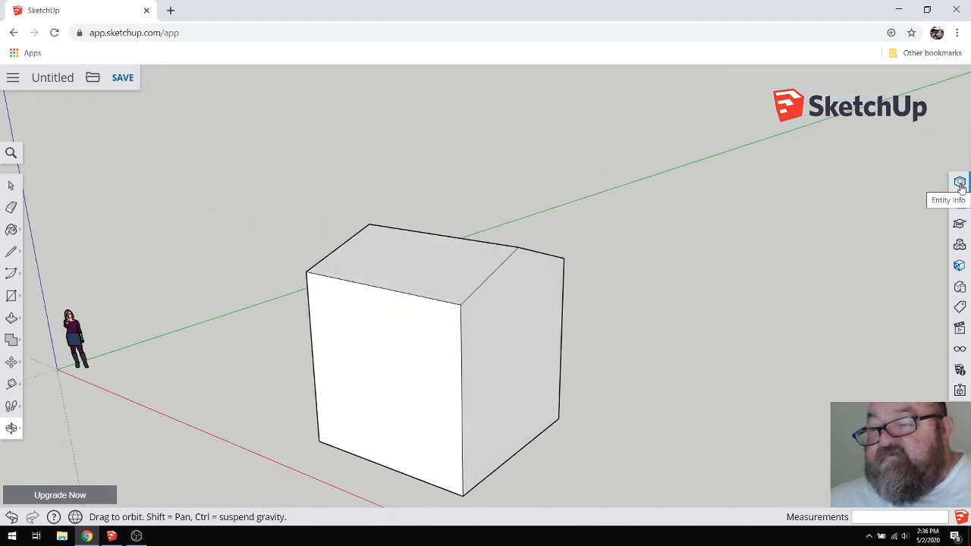
Step: Search the 3D Warehouse components for "tiny house" and browse the resulting models
click(960, 246)
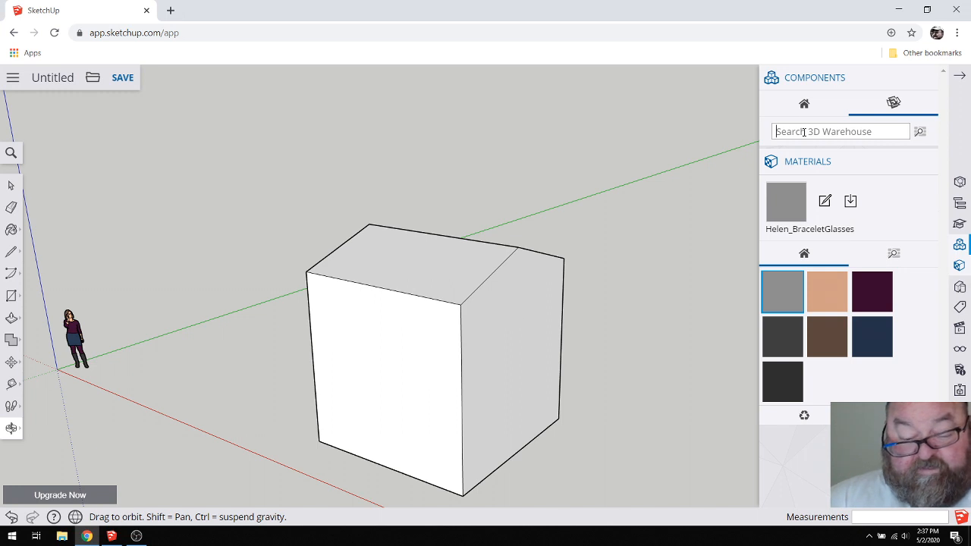
text(tiny house)
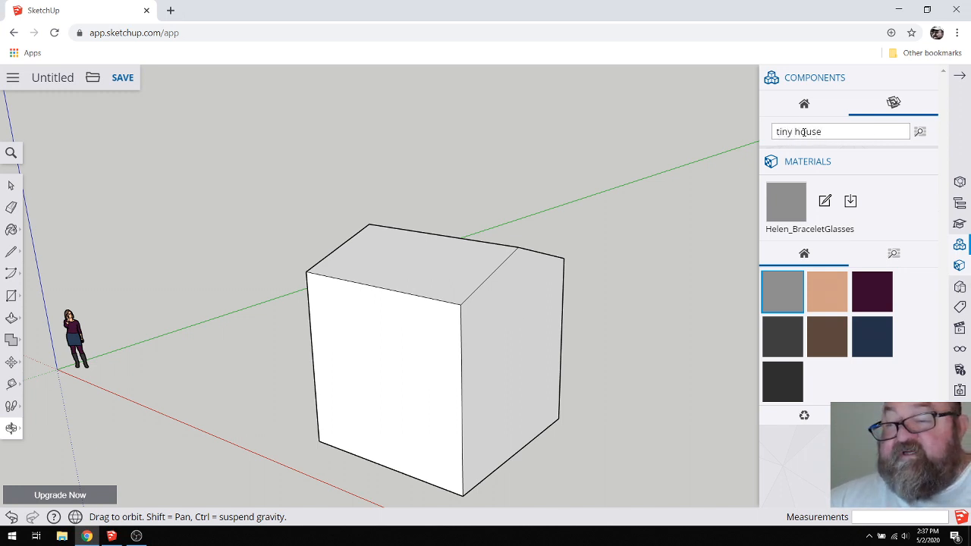
key(Return)
scroll(823, 327, down, 6)
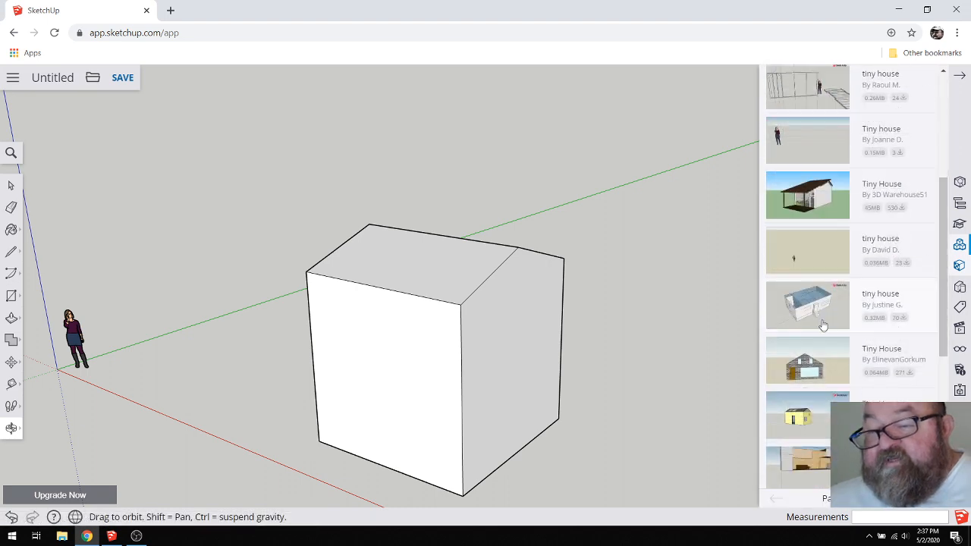
scroll(824, 284, down, 6)
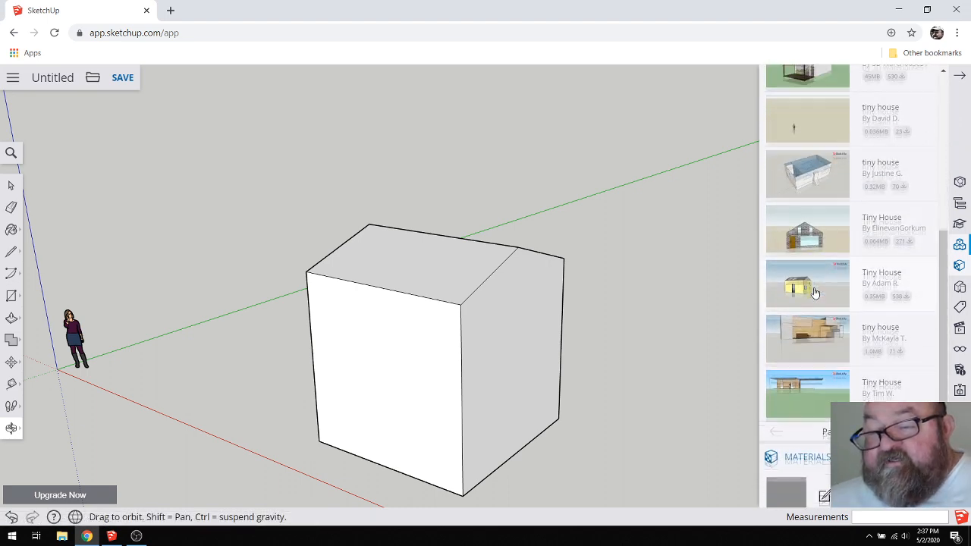
scroll(806, 292, up, 5)
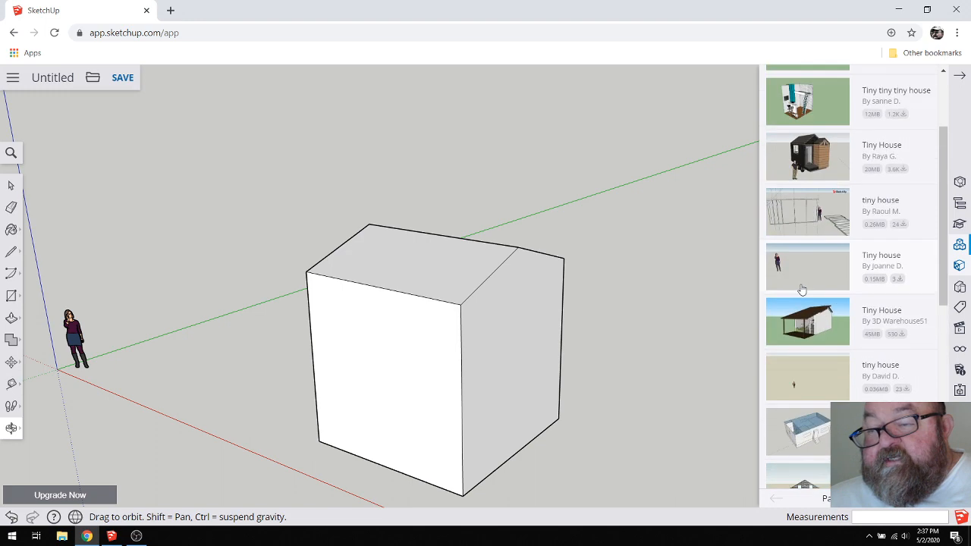
scroll(806, 220, up, 3)
Step: Insert the Tiny House model with black walls and wood siding, and move it about 8' 11" out from behind the gabled block
click(797, 284)
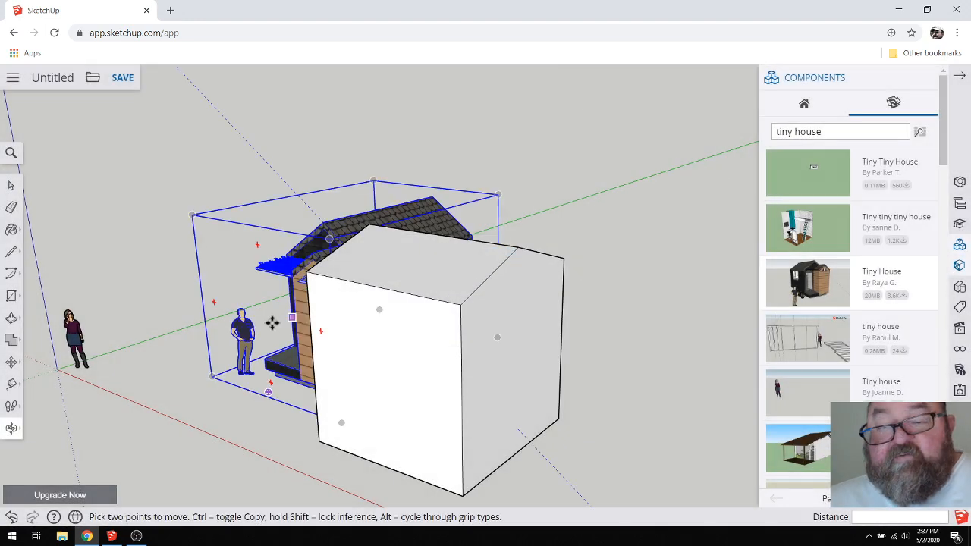
click(272, 323)
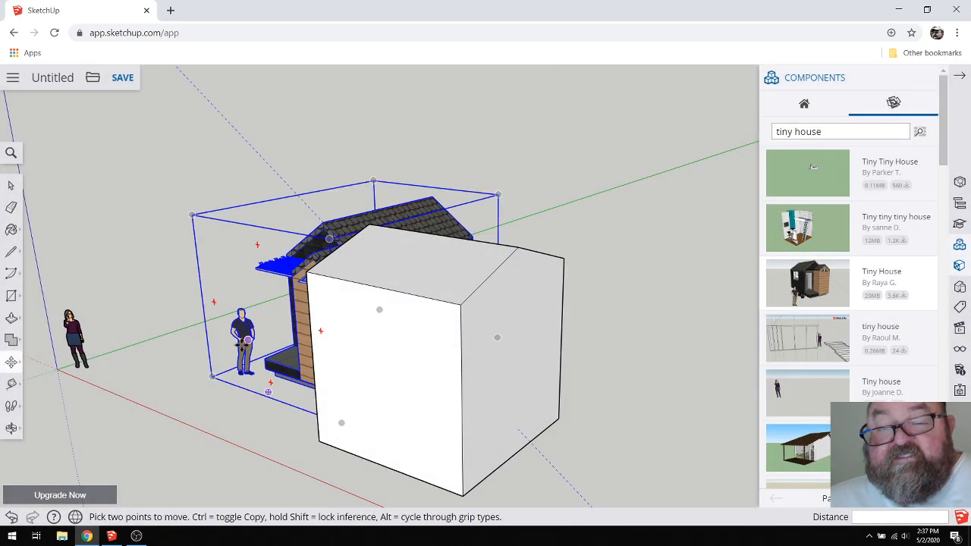
scroll(576, 481, down, 2)
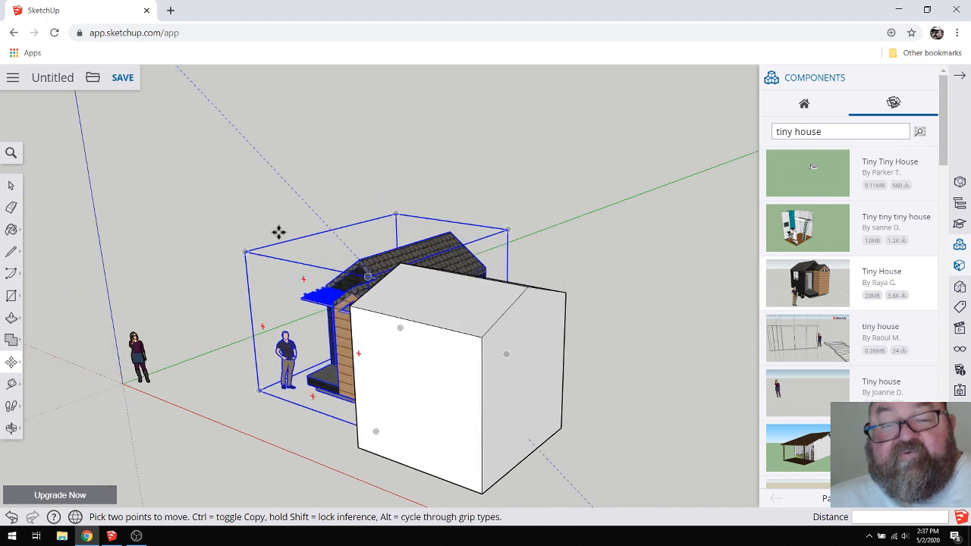
click(247, 407)
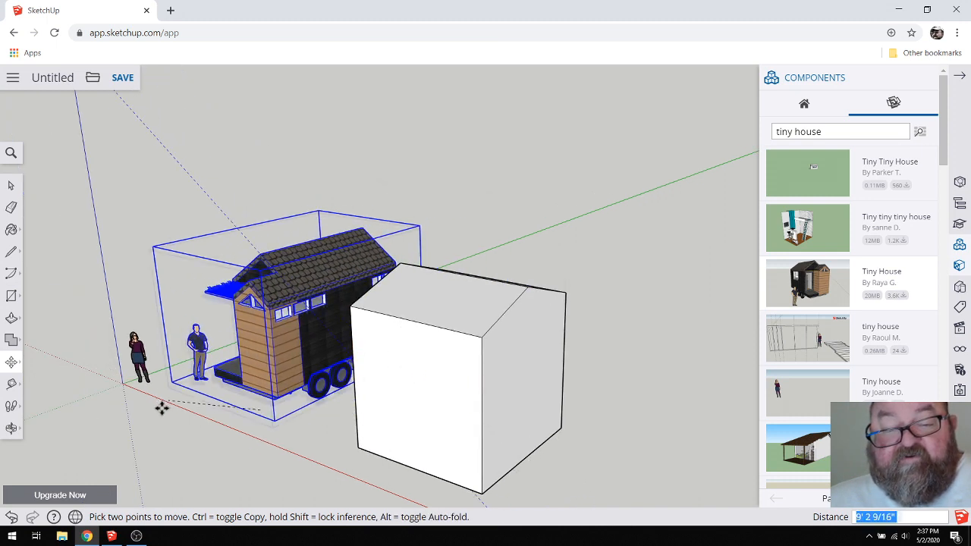
click(176, 397)
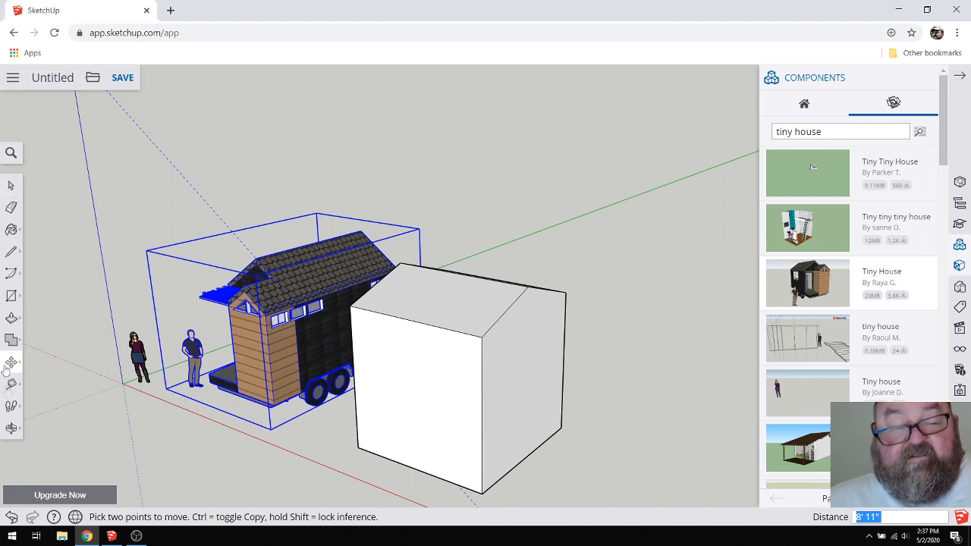
Step: Explode the inserted tiny house component into its separate parts
click(12, 427)
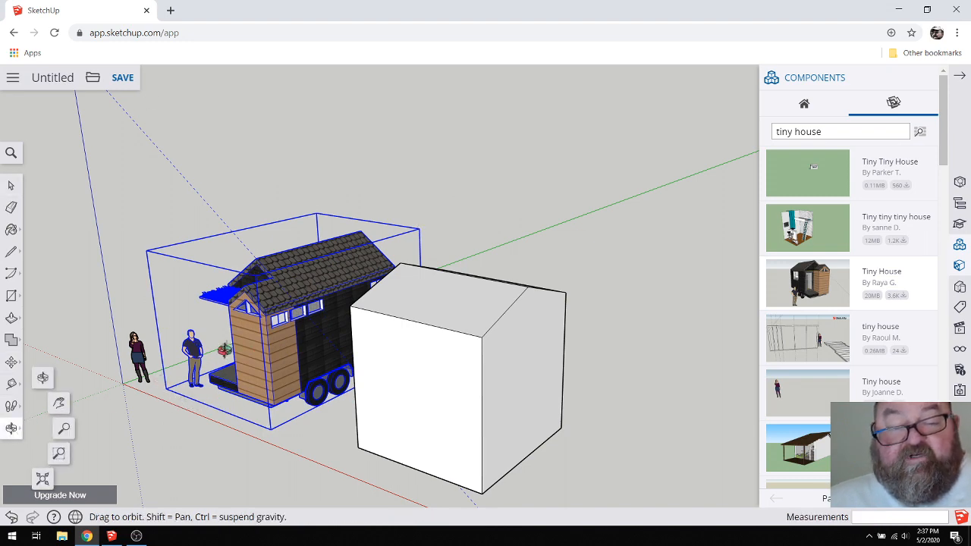
drag(368, 364, 349, 423)
scroll(349, 422, up, 4)
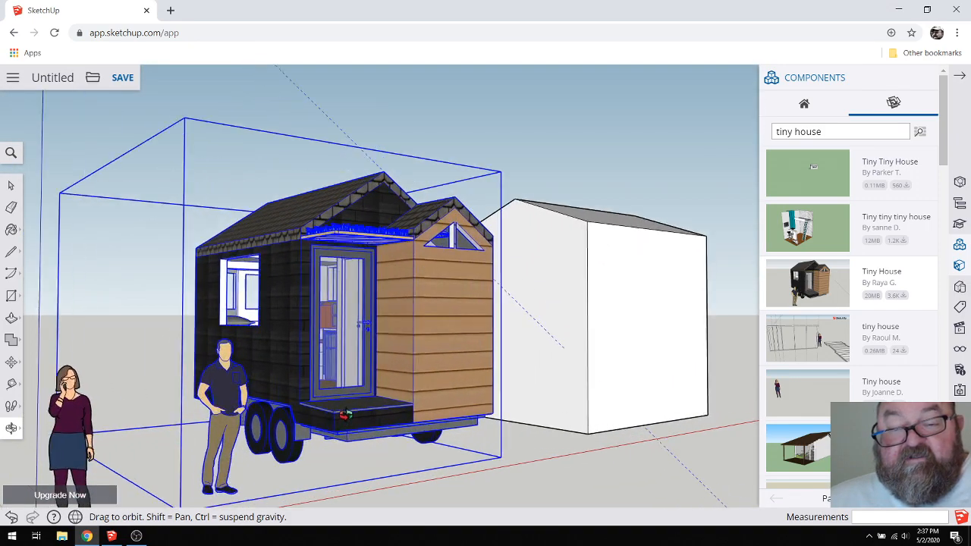
right_click(390, 328)
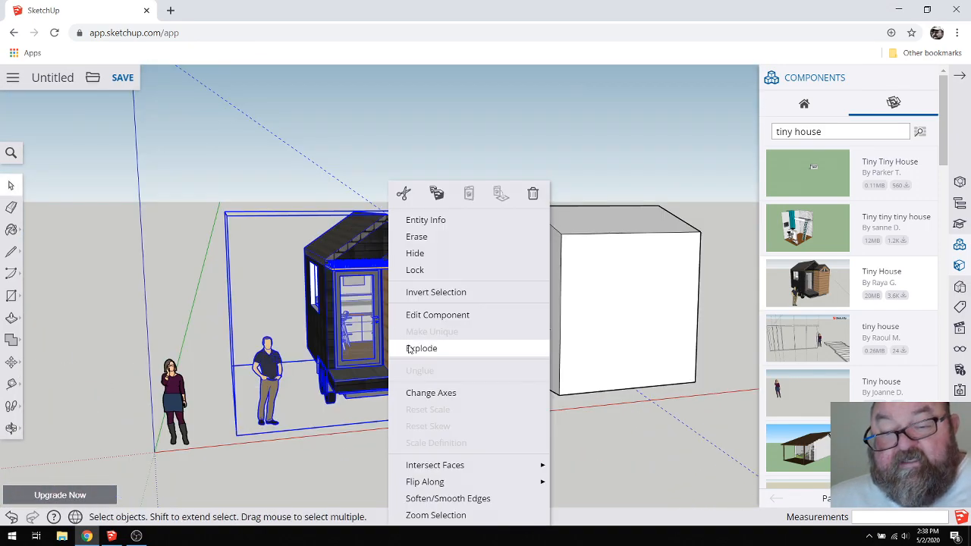
click(409, 346)
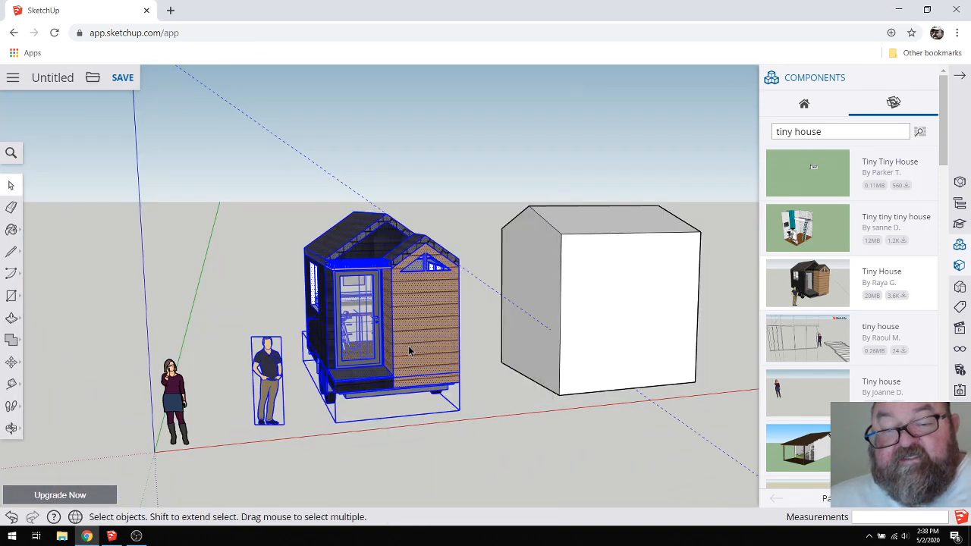
Step: Examine the tiny house's door, siding and roof up close, and compare it with the plain gabled block from several angles
scroll(388, 339, up, 3)
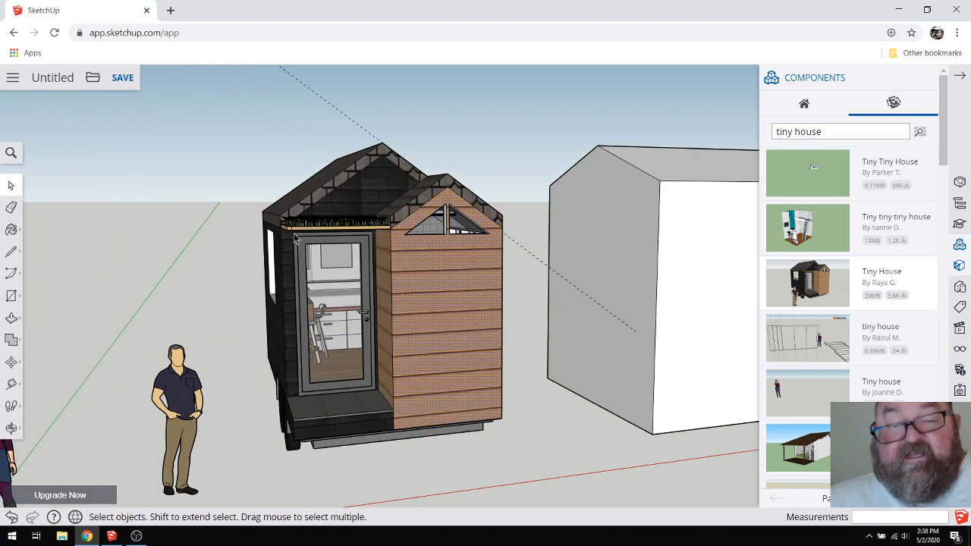
scroll(294, 249, up, 2)
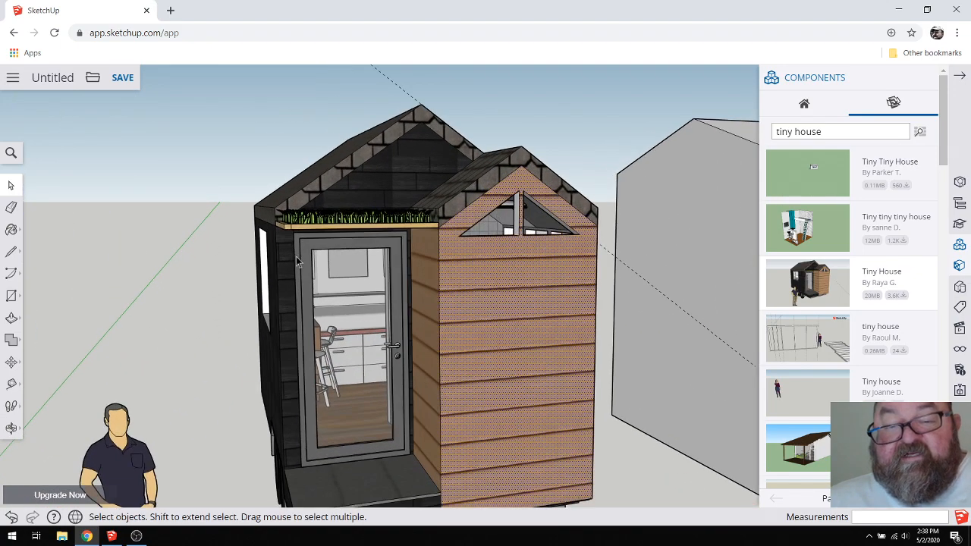
click(12, 428)
drag(389, 317, 539, 354)
drag(373, 340, 494, 362)
scroll(494, 363, up, 4)
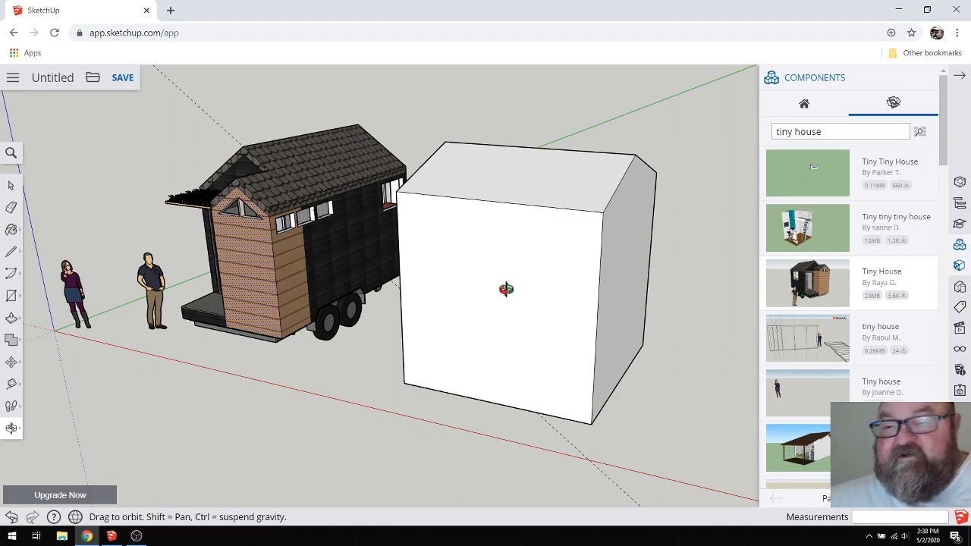
drag(506, 289, 592, 329)
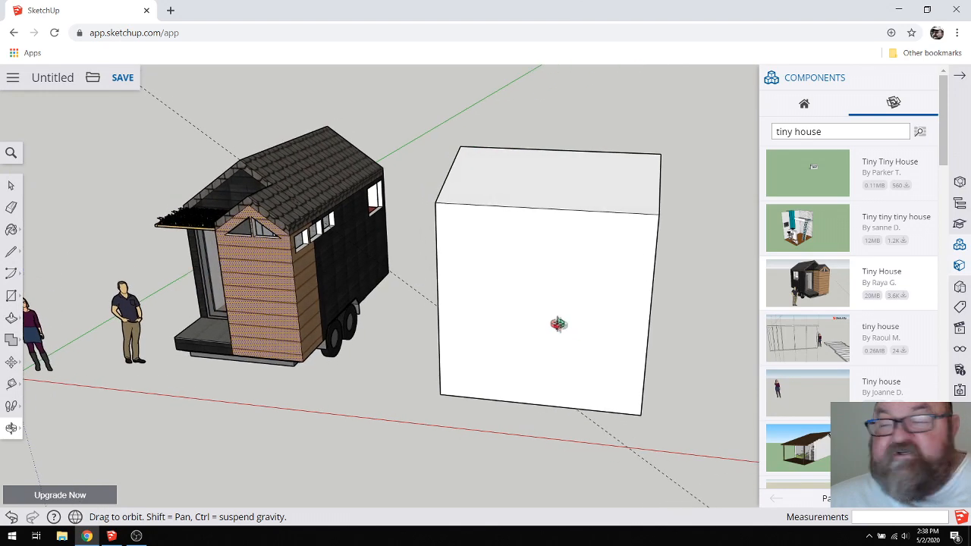